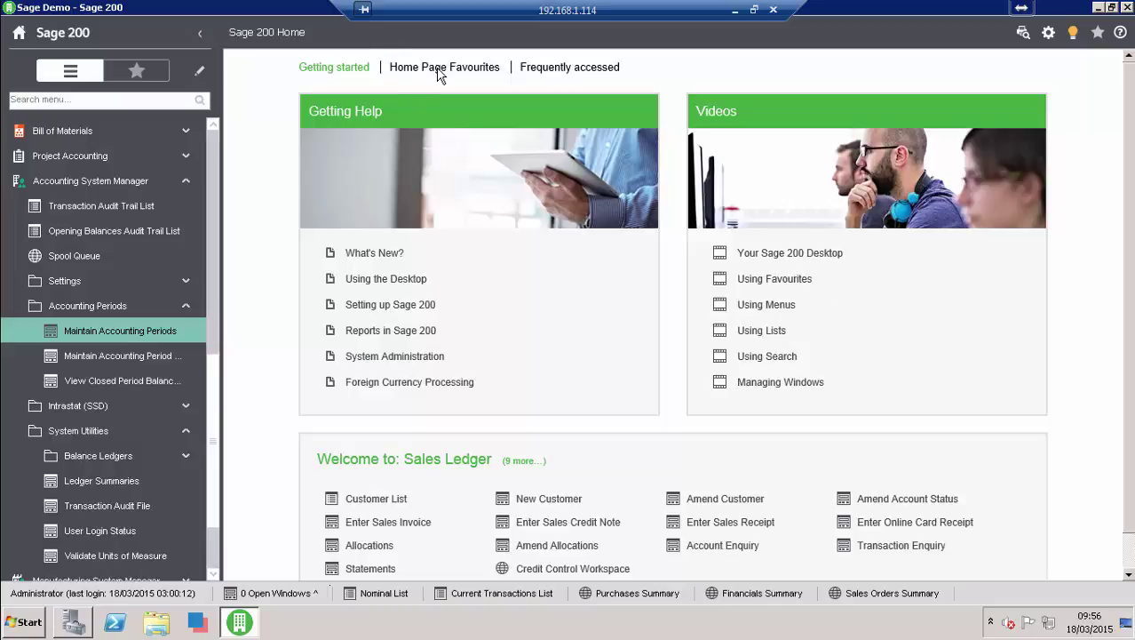
- Show the frequently accessed screens on the Home page via the Home Page Favourites link
click(569, 71)
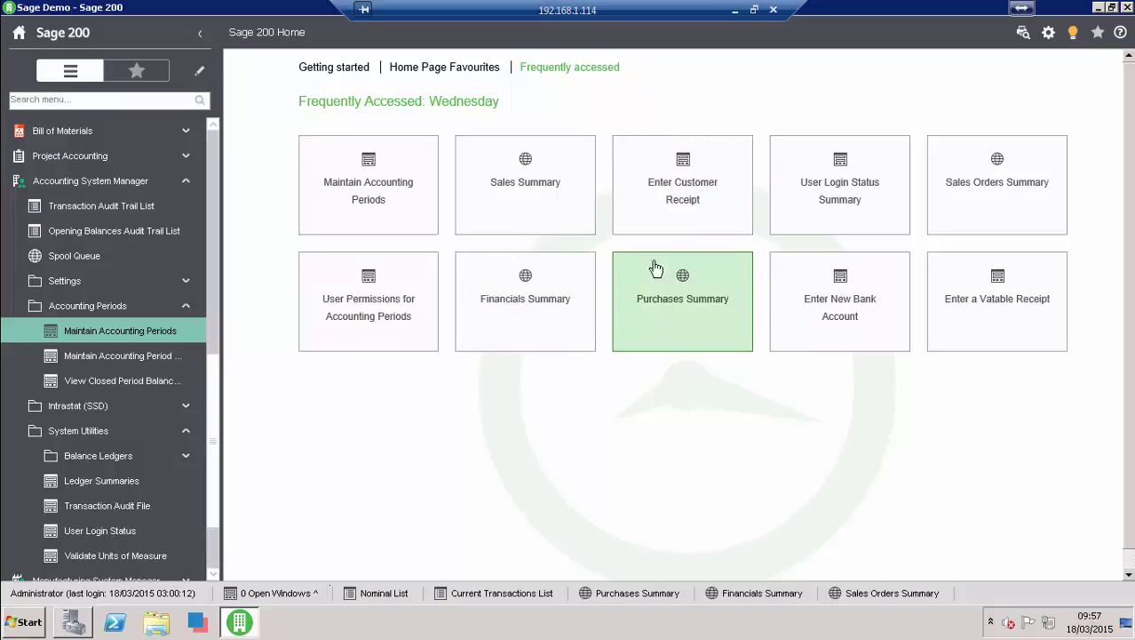
click(464, 70)
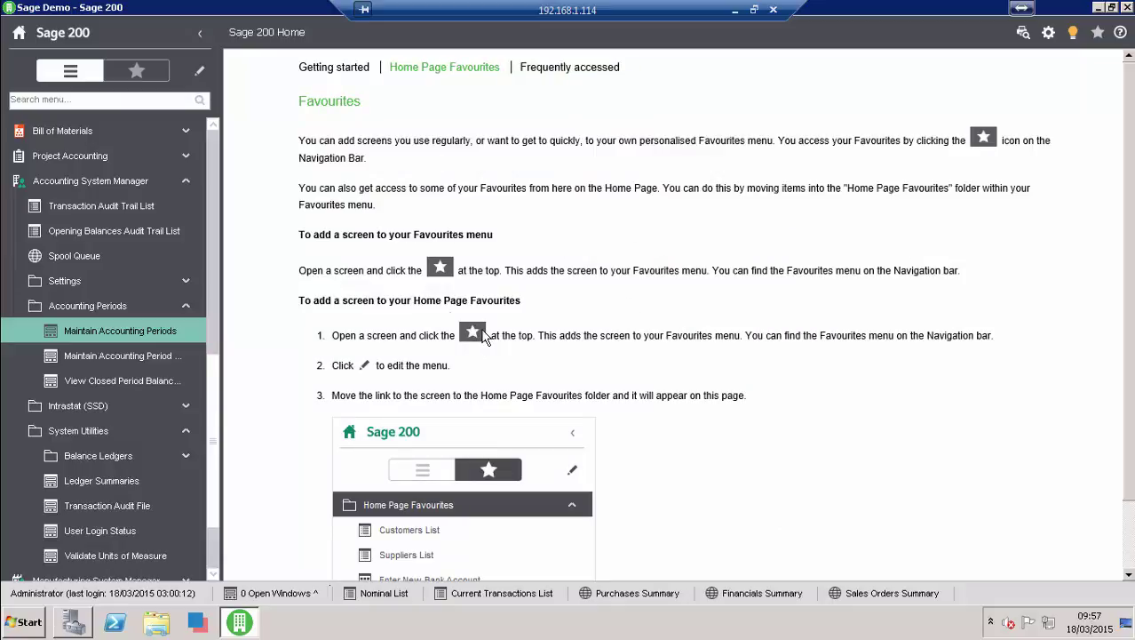
click(139, 72)
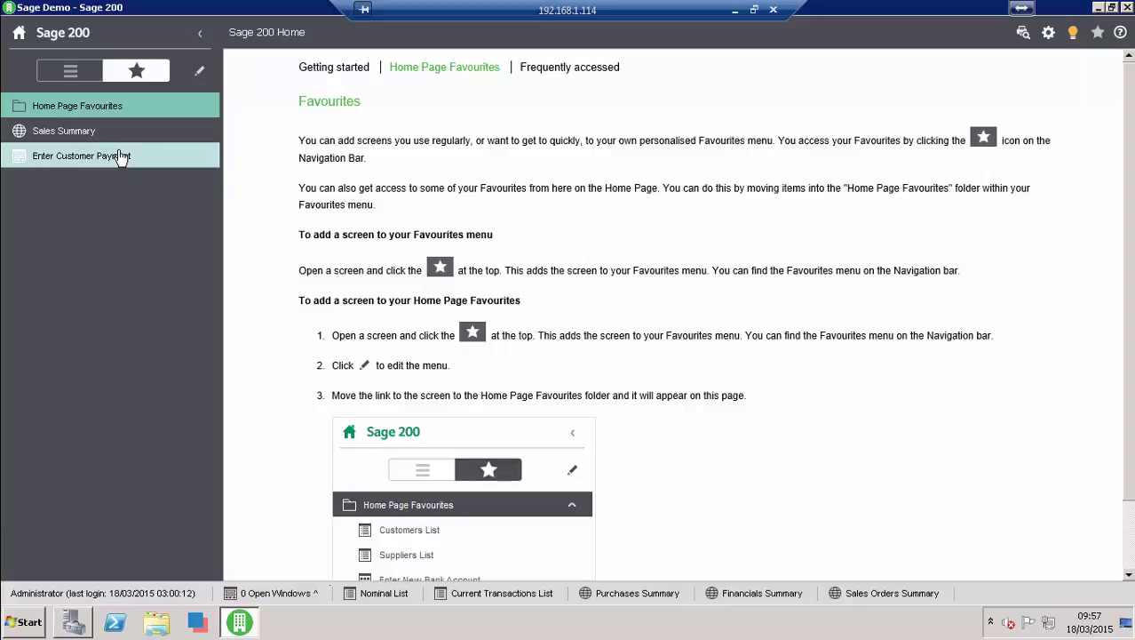
click(77, 75)
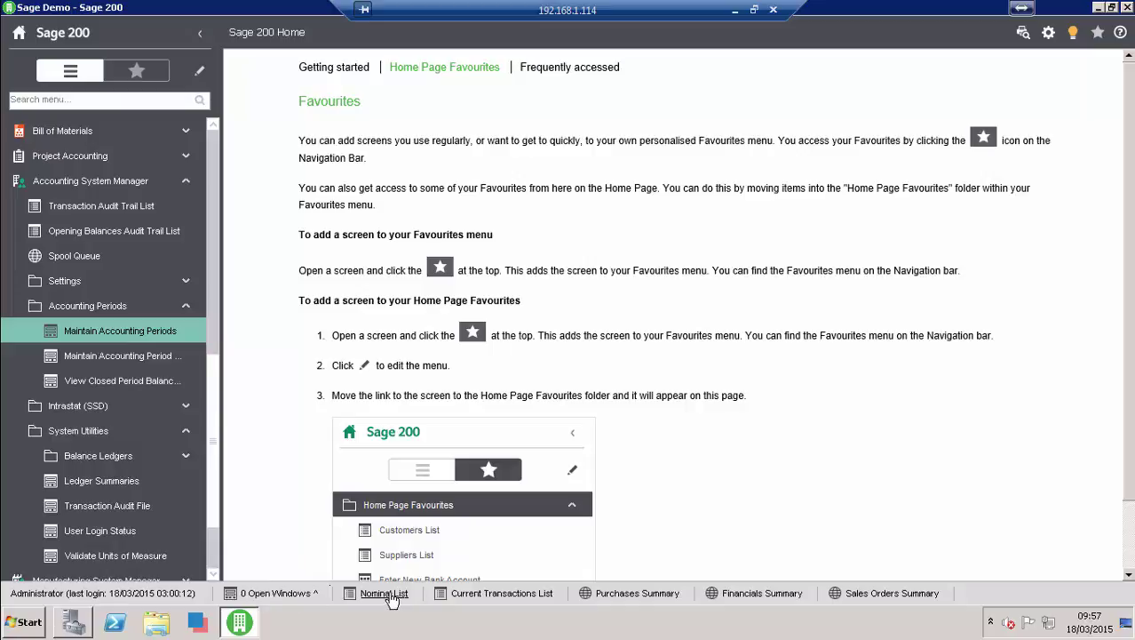
- View the Purchases Summary and Financials Summary dashboards, then open the Nominal List
click(662, 599)
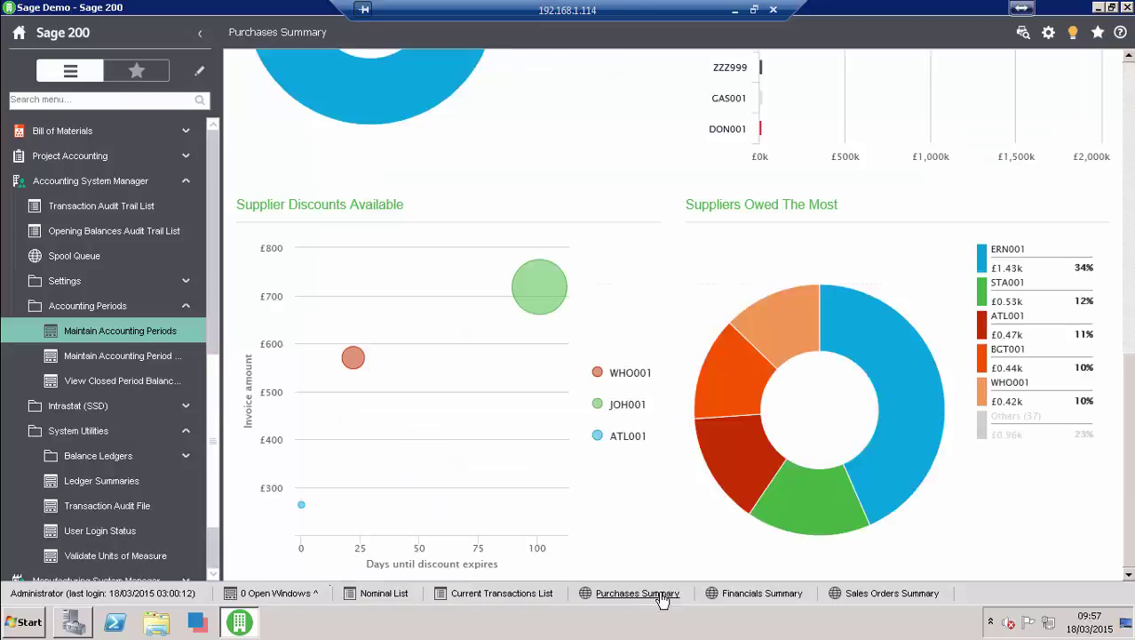
click(741, 600)
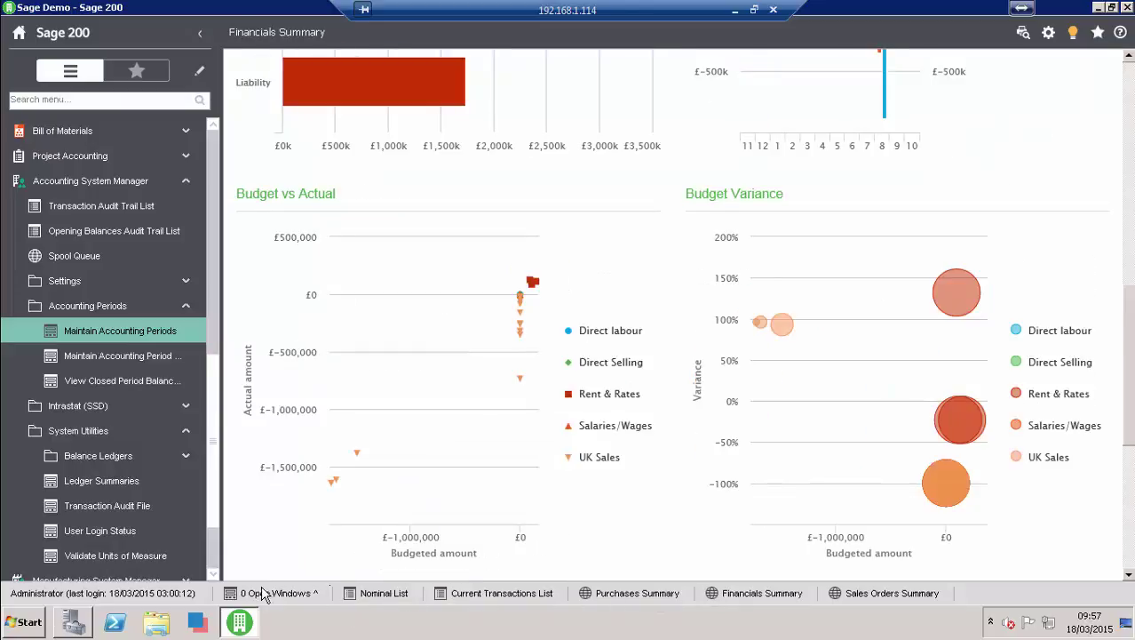
click(380, 595)
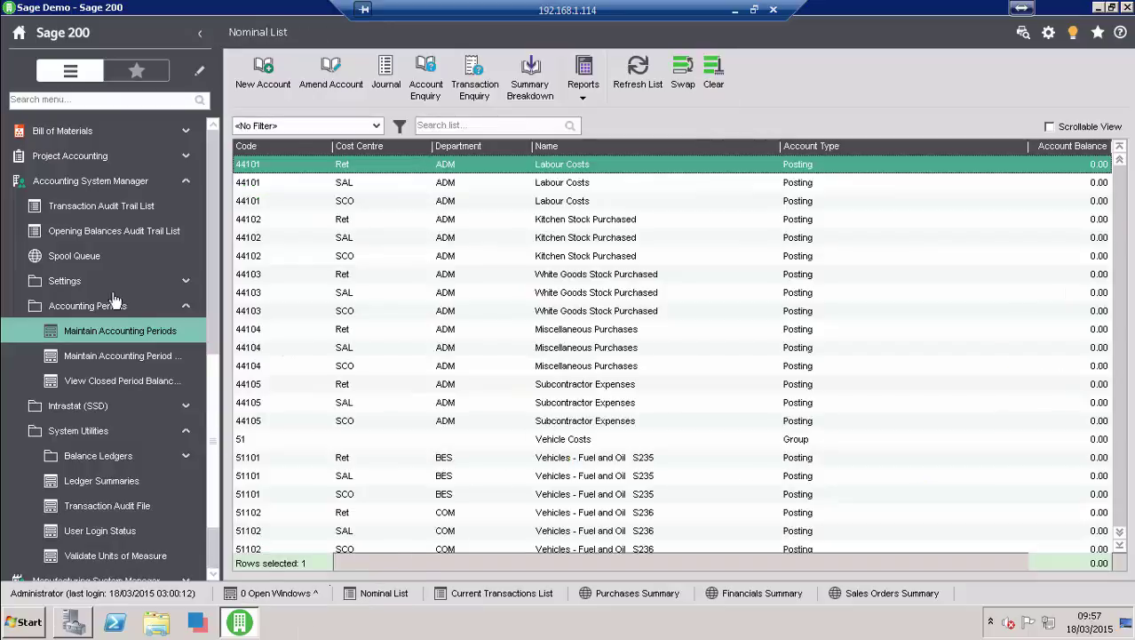
- Open the Labour Costs account enquiry, minimise it, restore it from Open Windows, then close it
click(426, 76)
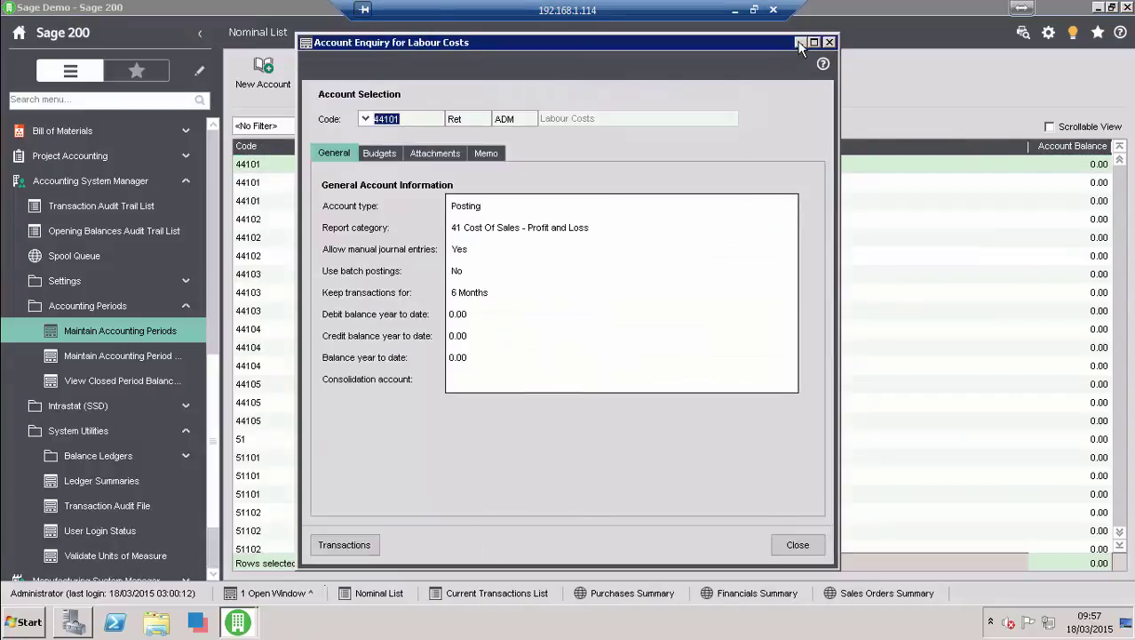
click(801, 43)
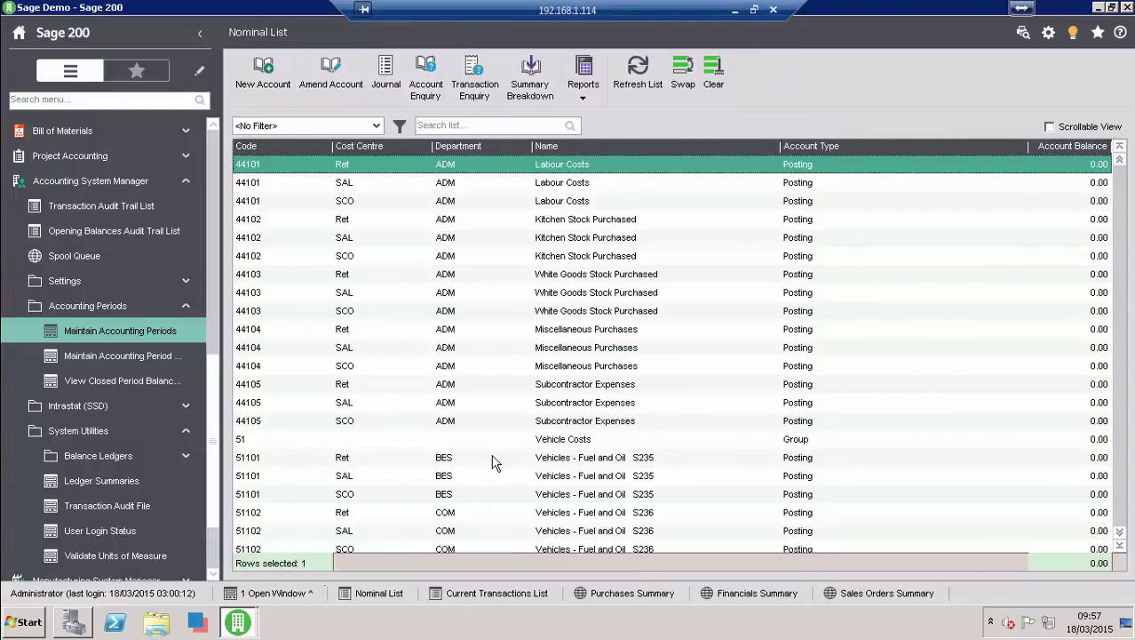
click(247, 629)
click(427, 630)
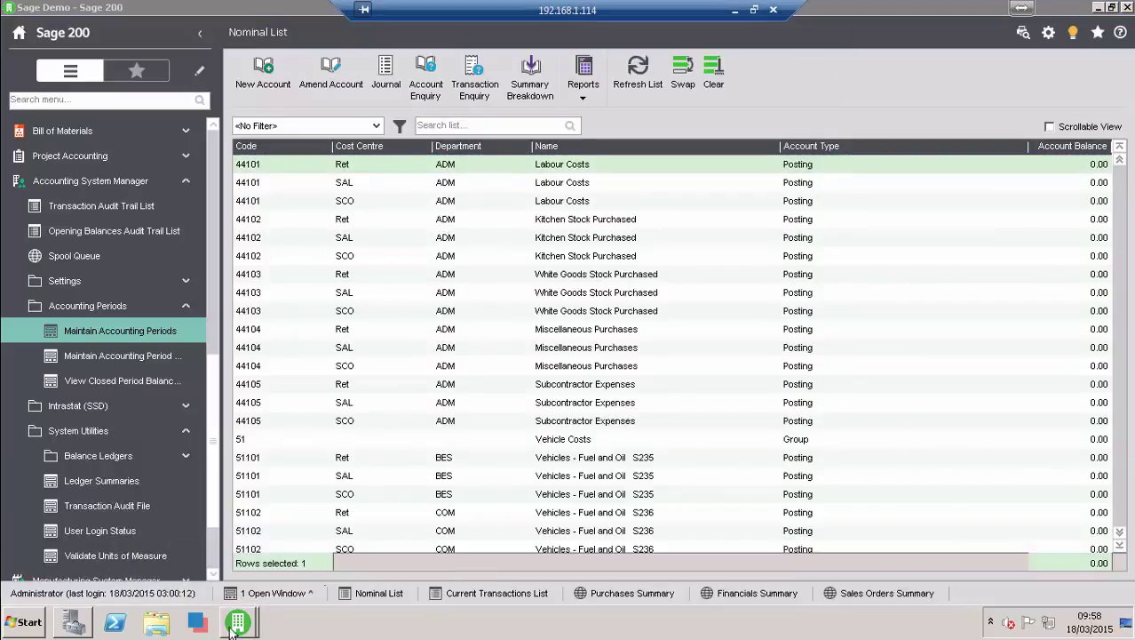
click(270, 596)
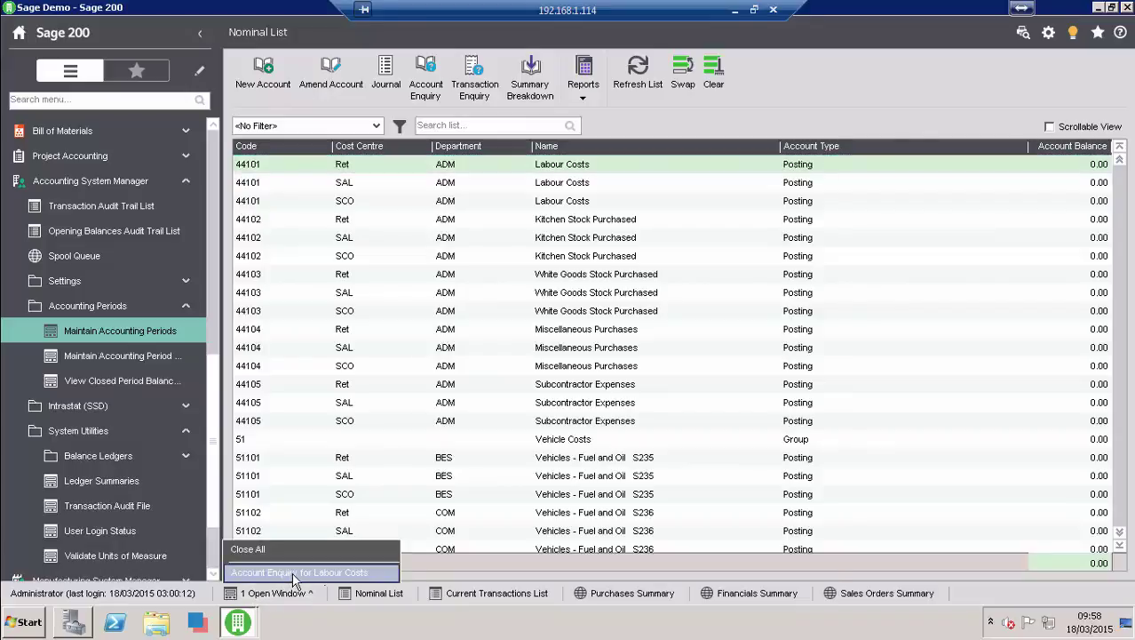
click(291, 575)
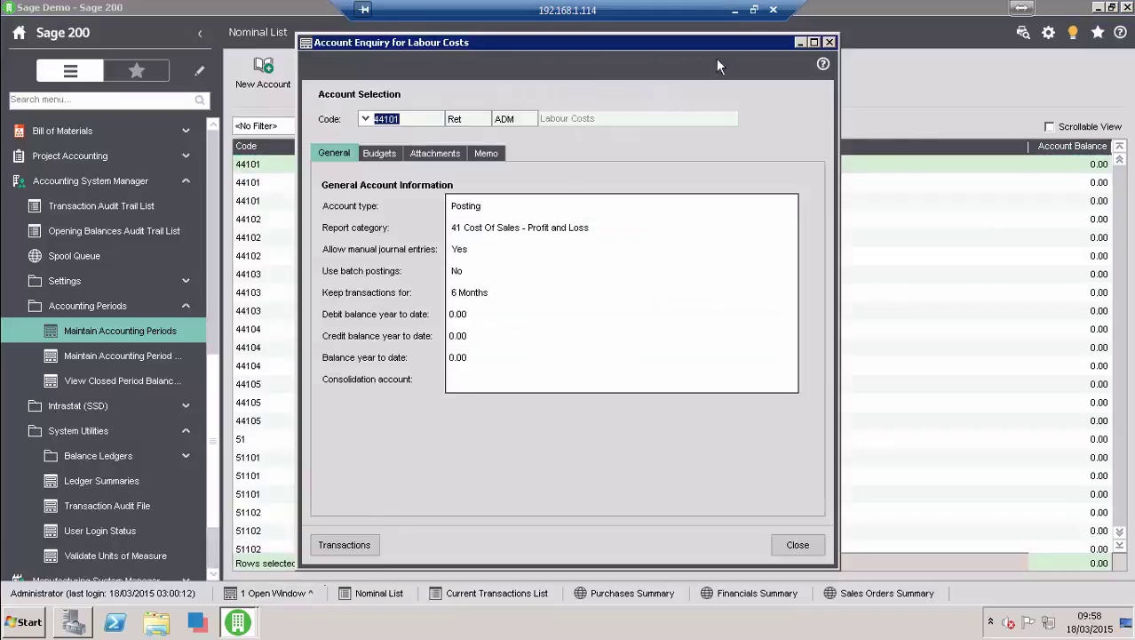
click(828, 42)
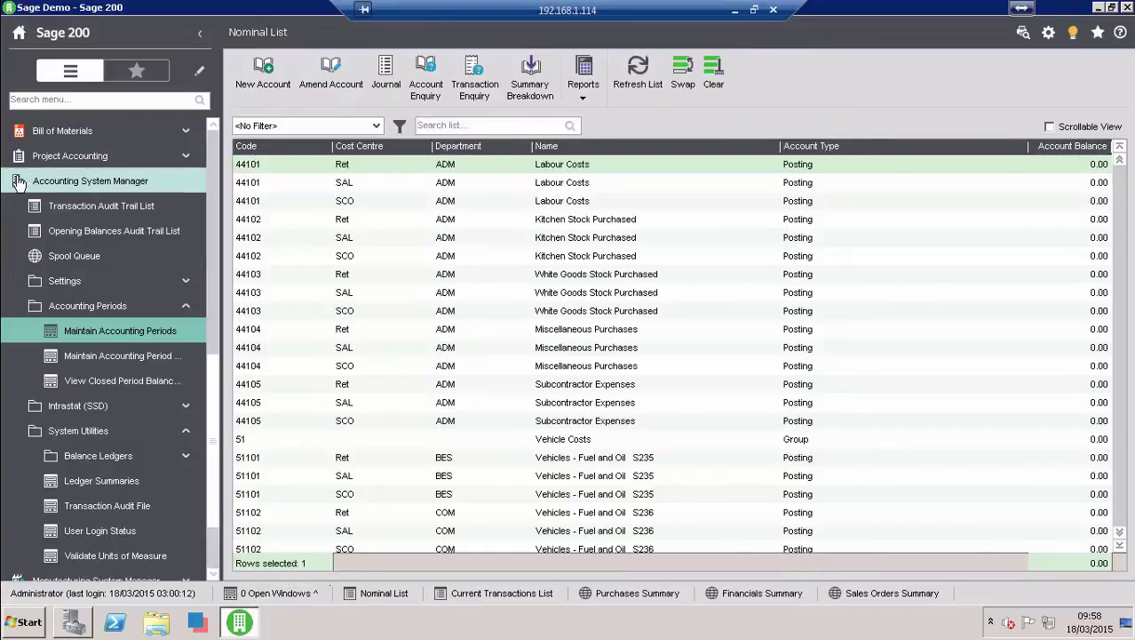
- Collapse Accounting System Manager and return to the Sage 200 Home page
click(80, 180)
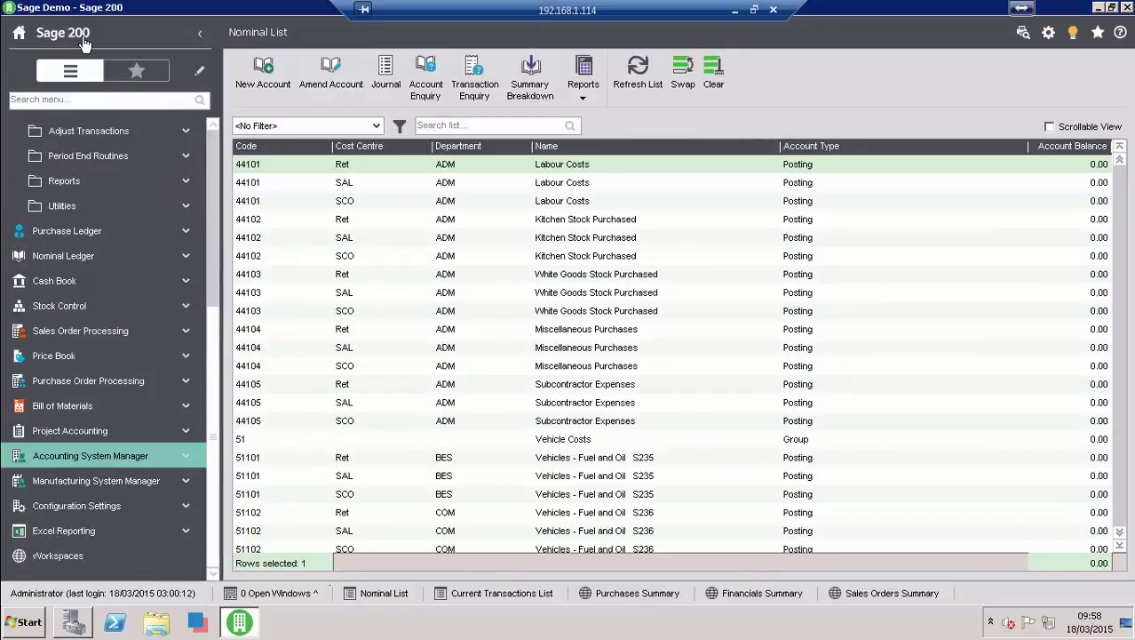
click(55, 36)
click(76, 49)
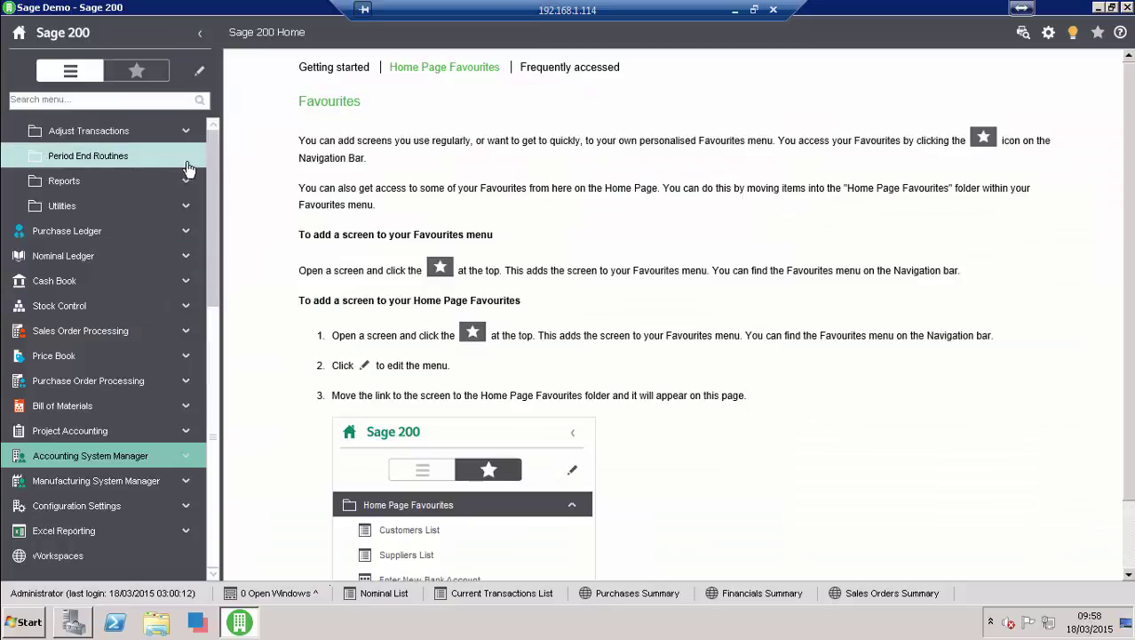
scroll(212, 129, up, 3)
scroll(211, 129, up, 9)
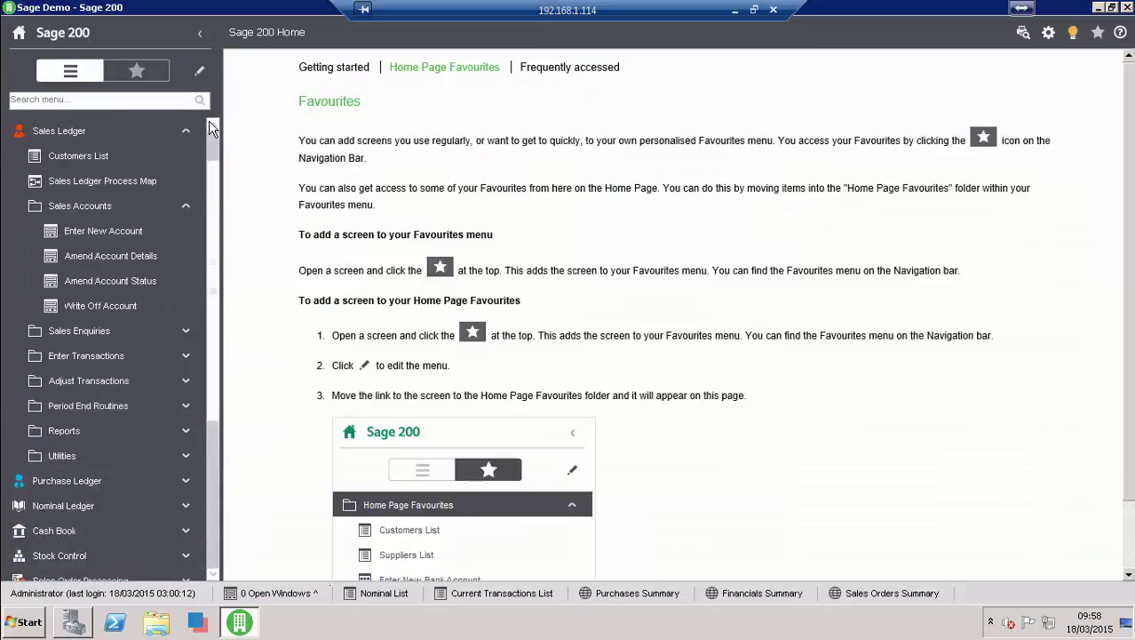
- Expand the Sales Ledger menu and collapse its Sales Accounts folder
click(20, 183)
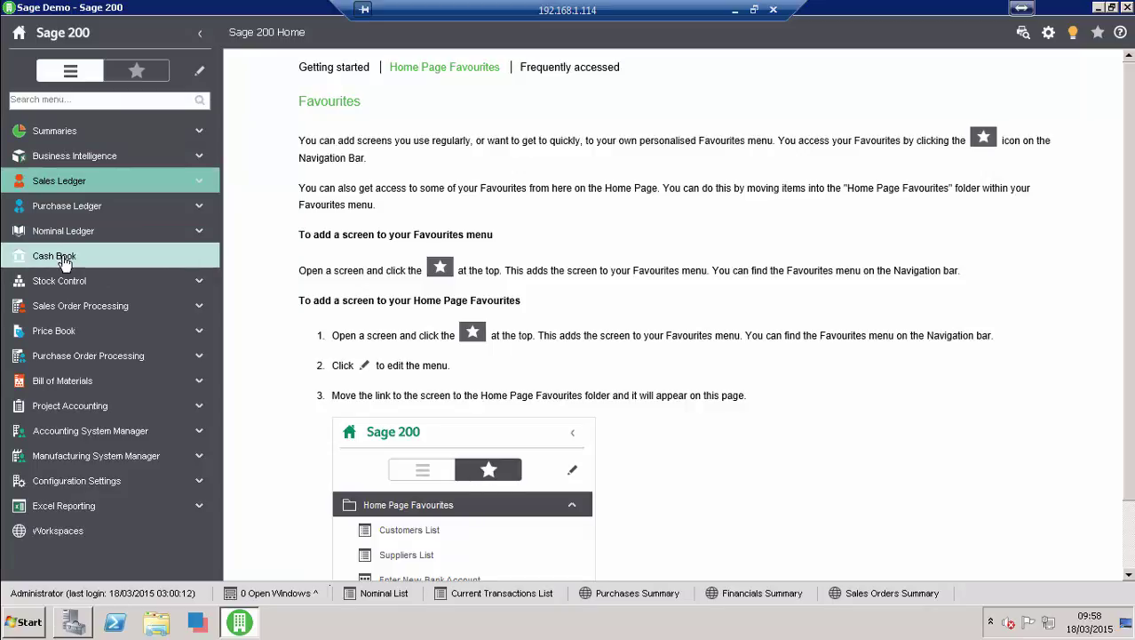
click(59, 183)
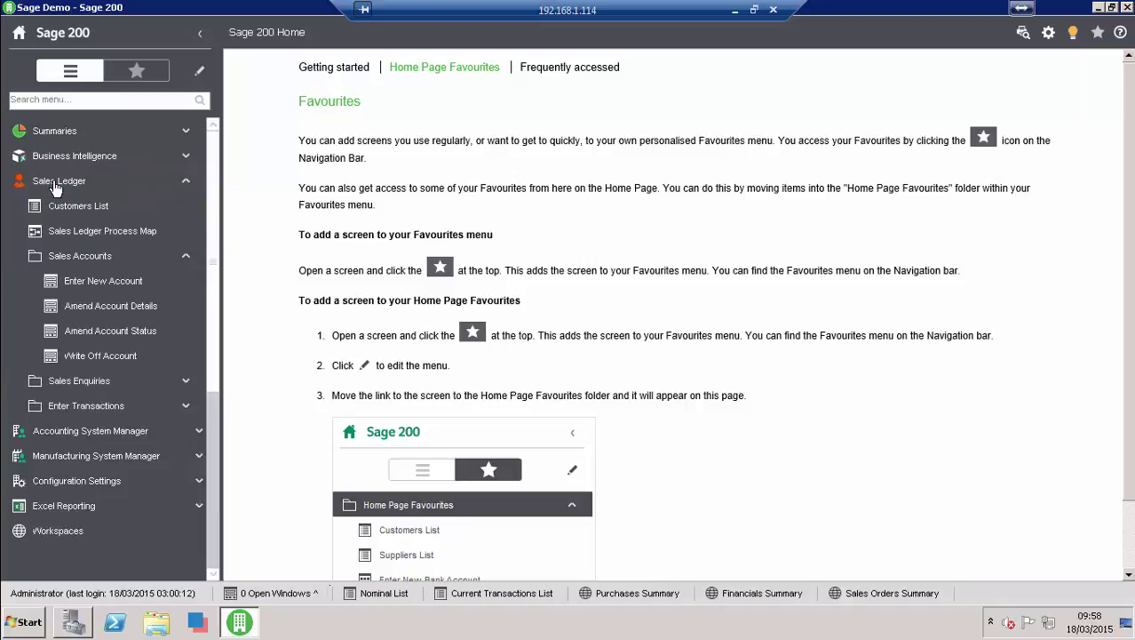
click(32, 259)
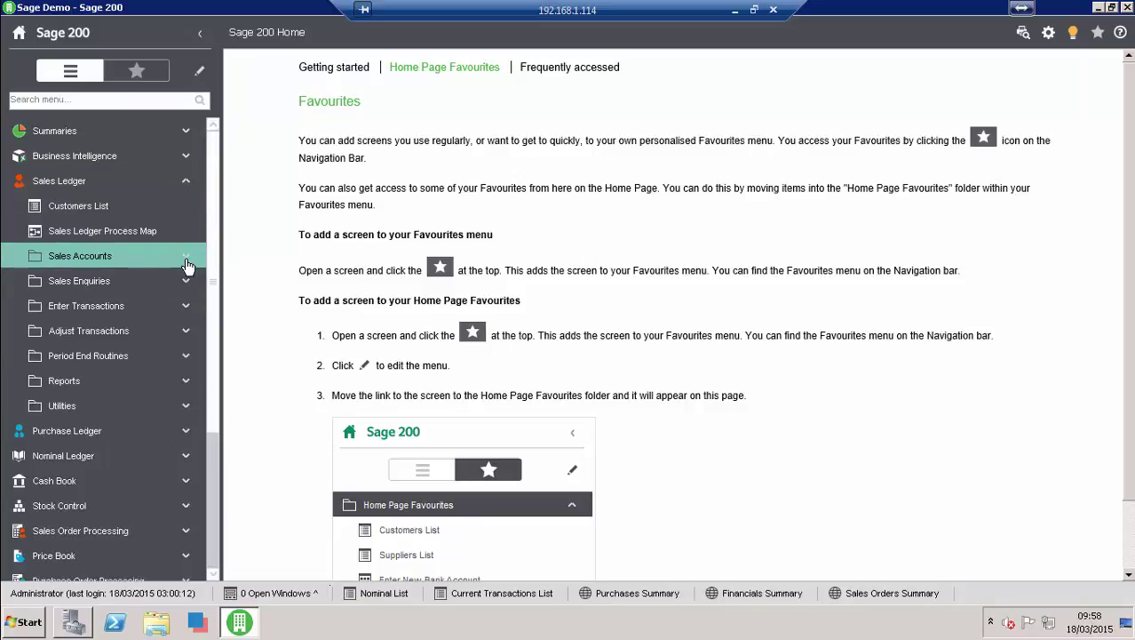
- Review All Things Black (Kitchens) Ltd's contacts, trading details and payment terms from the Customers List
click(95, 206)
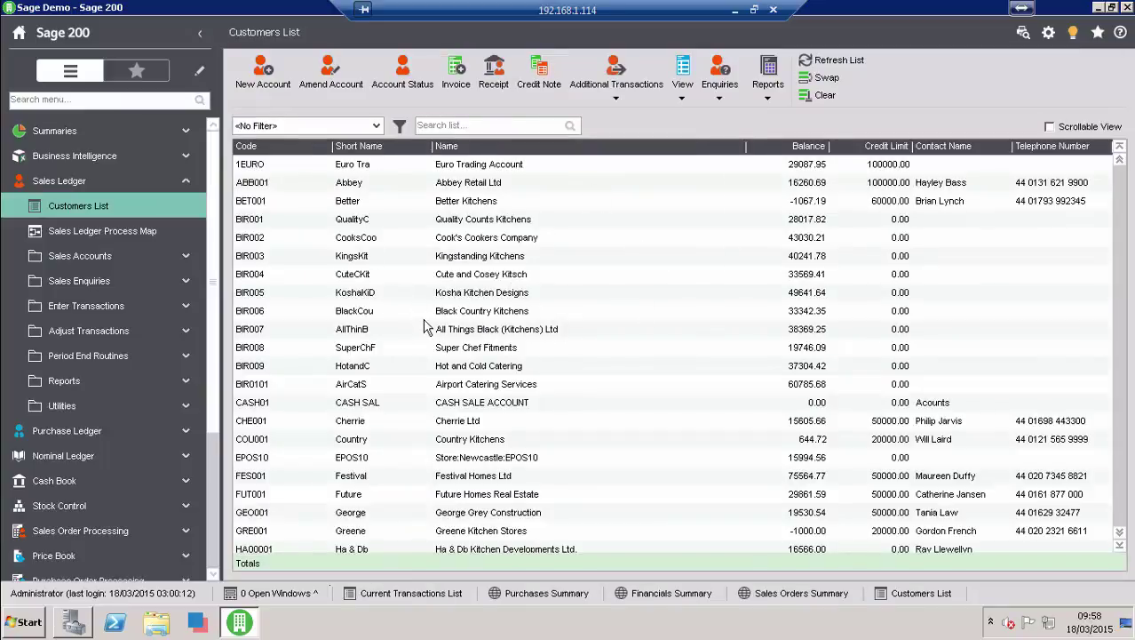
click(507, 330)
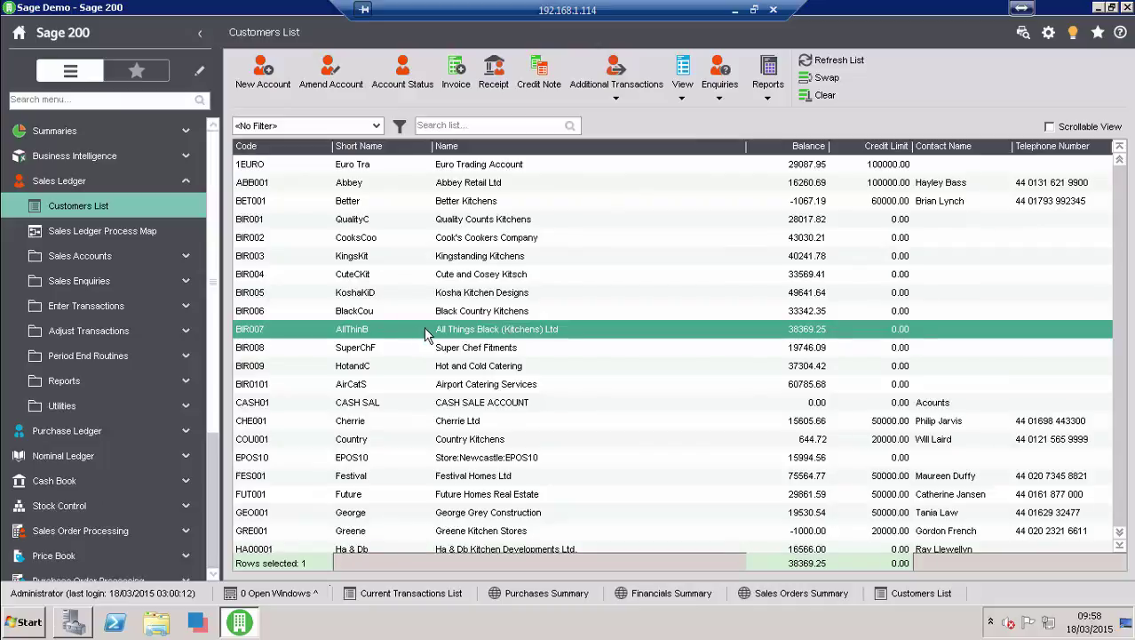
click(330, 82)
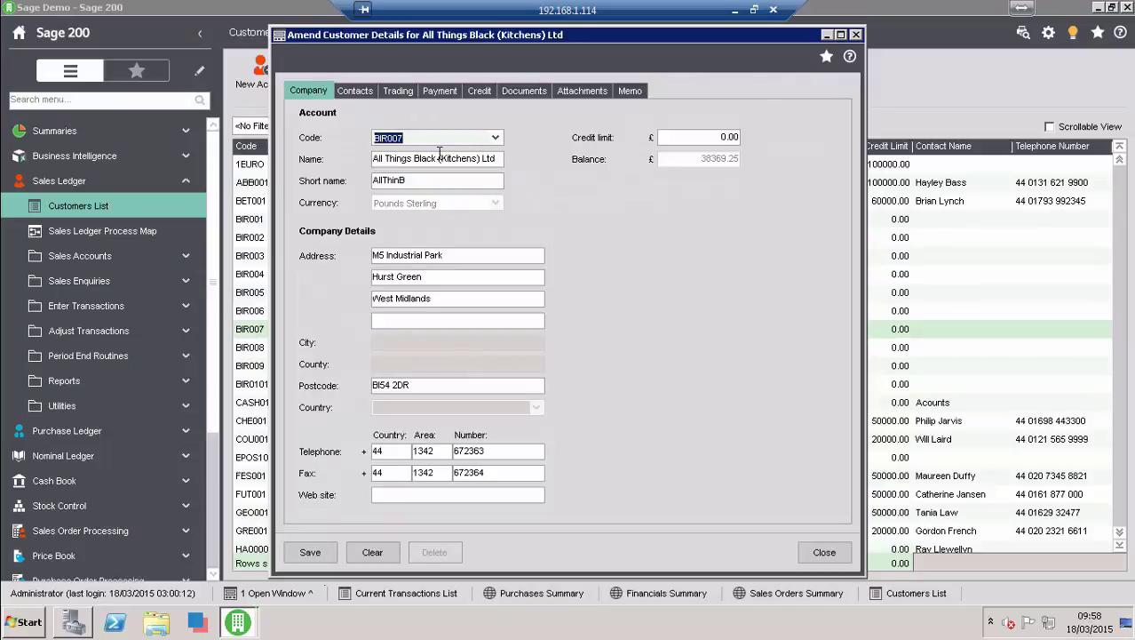
click(357, 93)
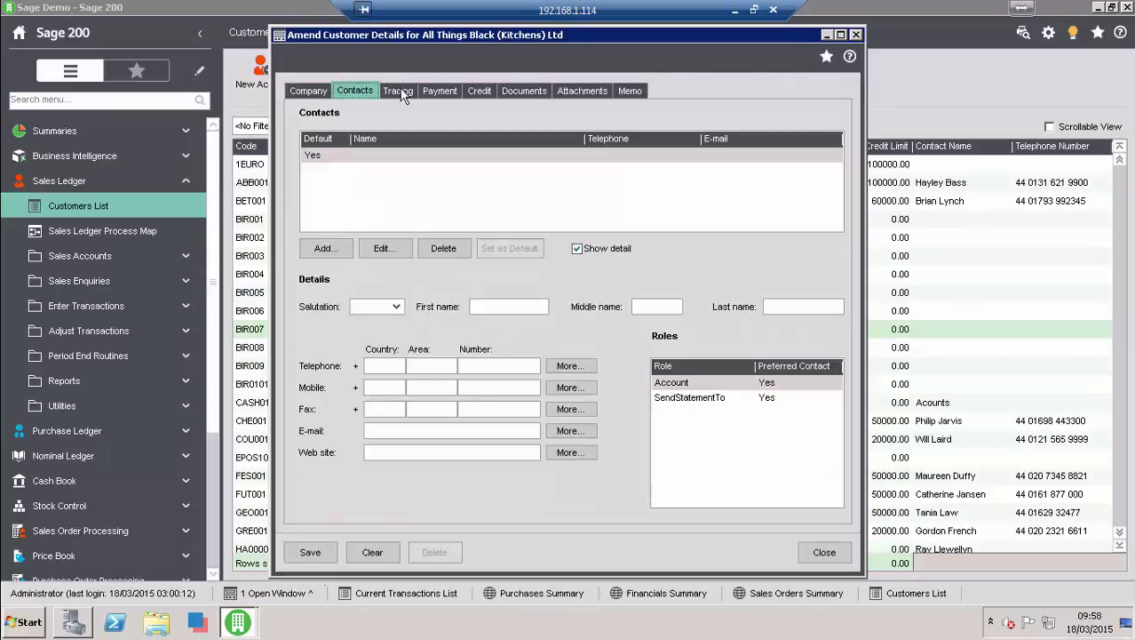
click(398, 91)
click(438, 89)
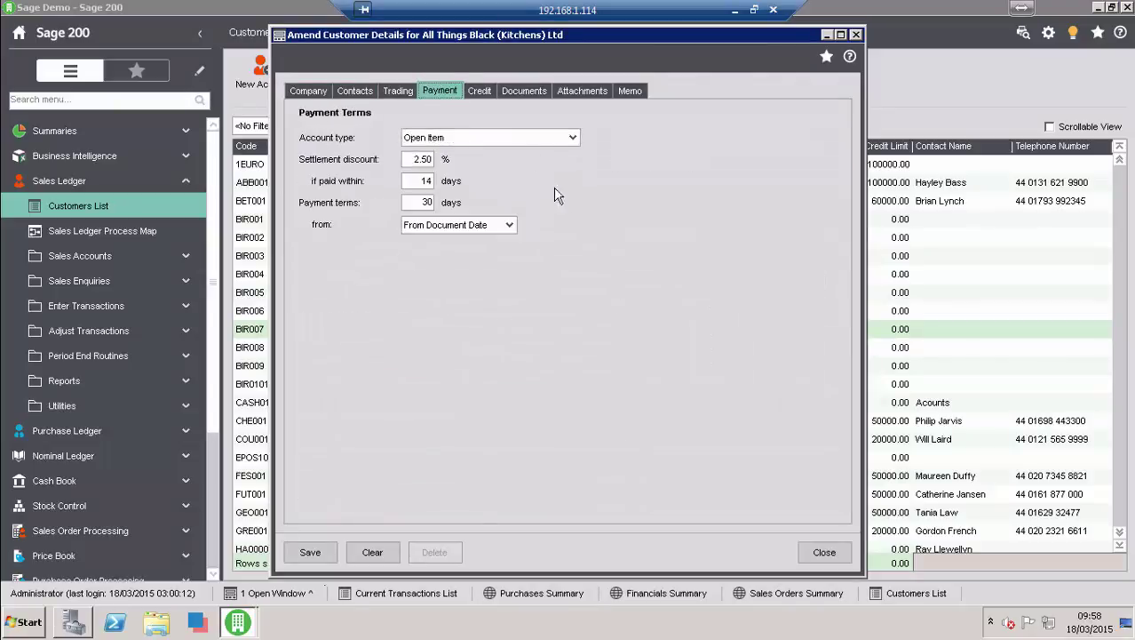
click(824, 551)
- Add Cherrie Ltd and Festival Homes Ltd to the selection and step through all three customers' details
ctrl+click(406, 423)
ctrl+click(406, 478)
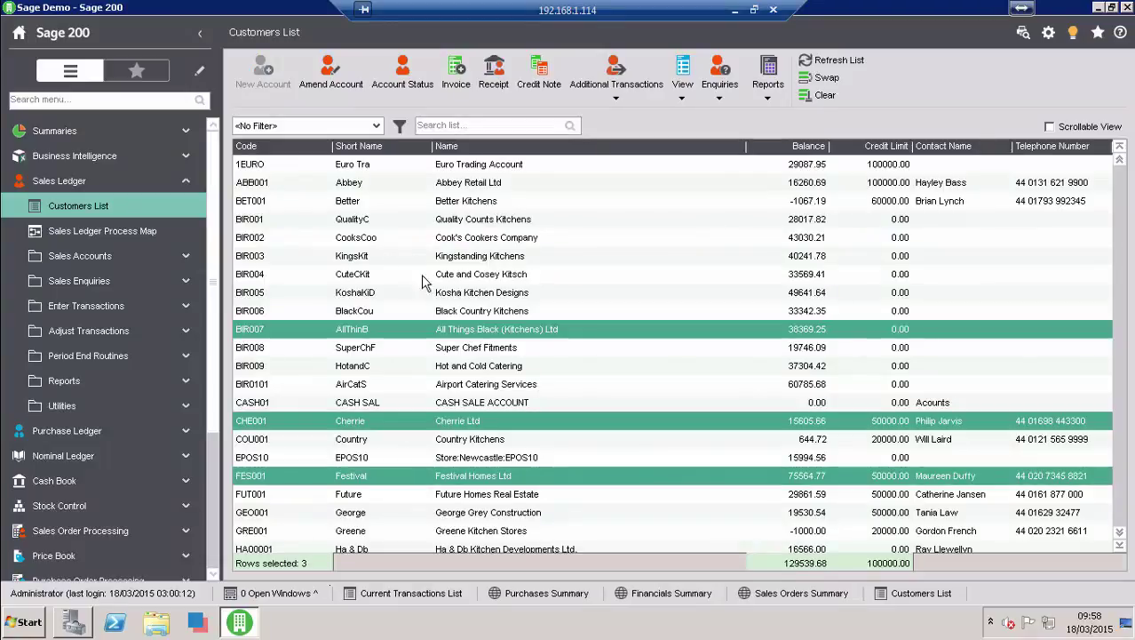
click(330, 71)
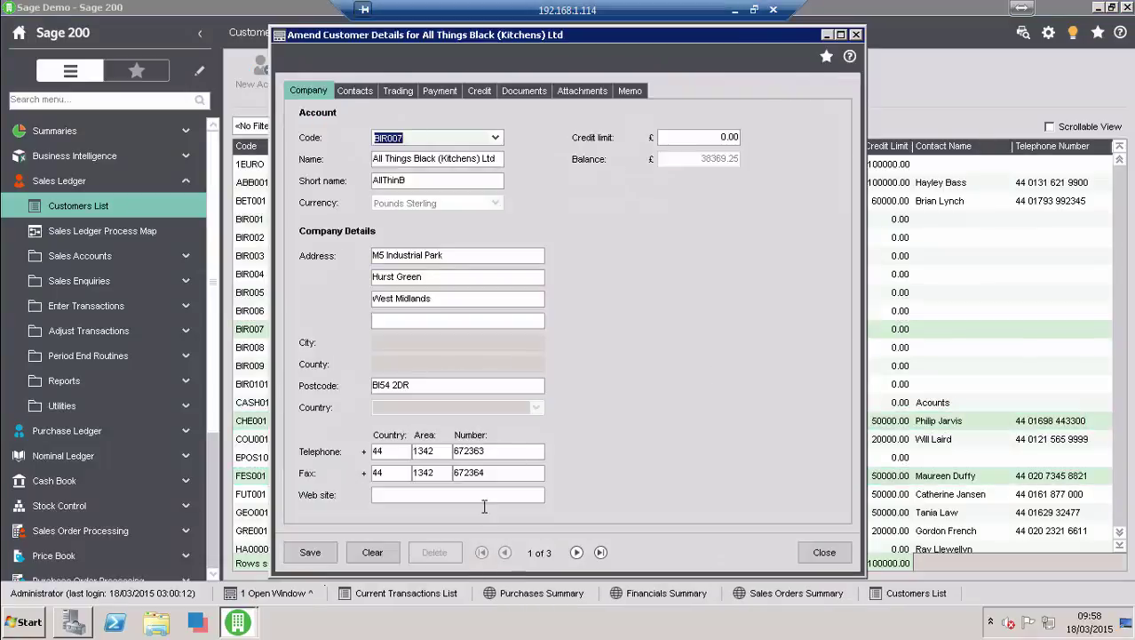
click(577, 551)
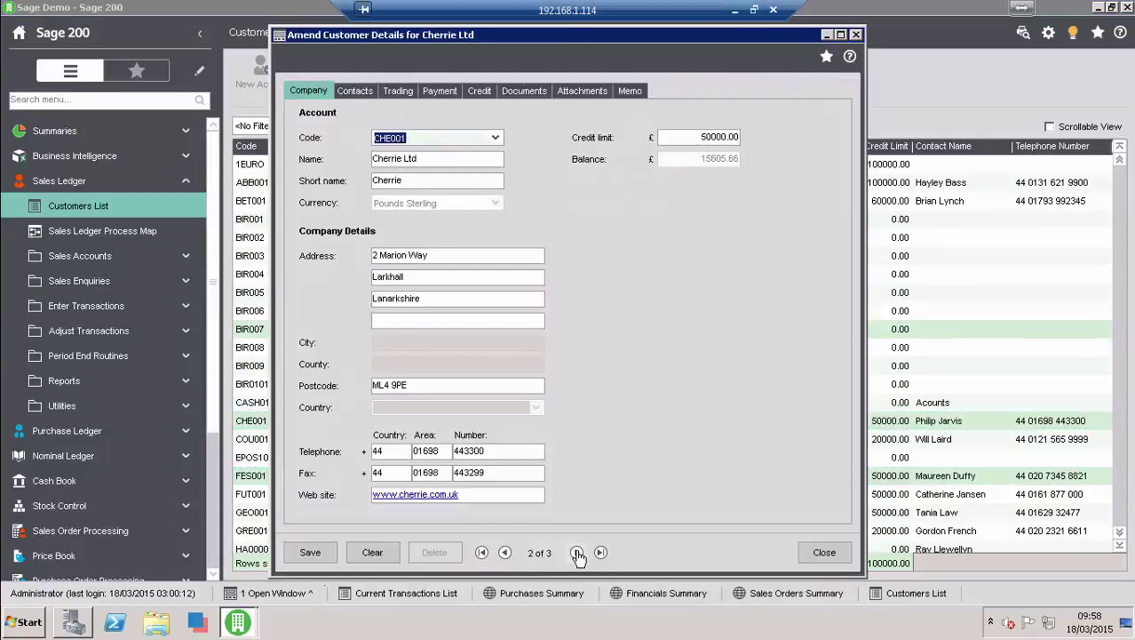
click(578, 553)
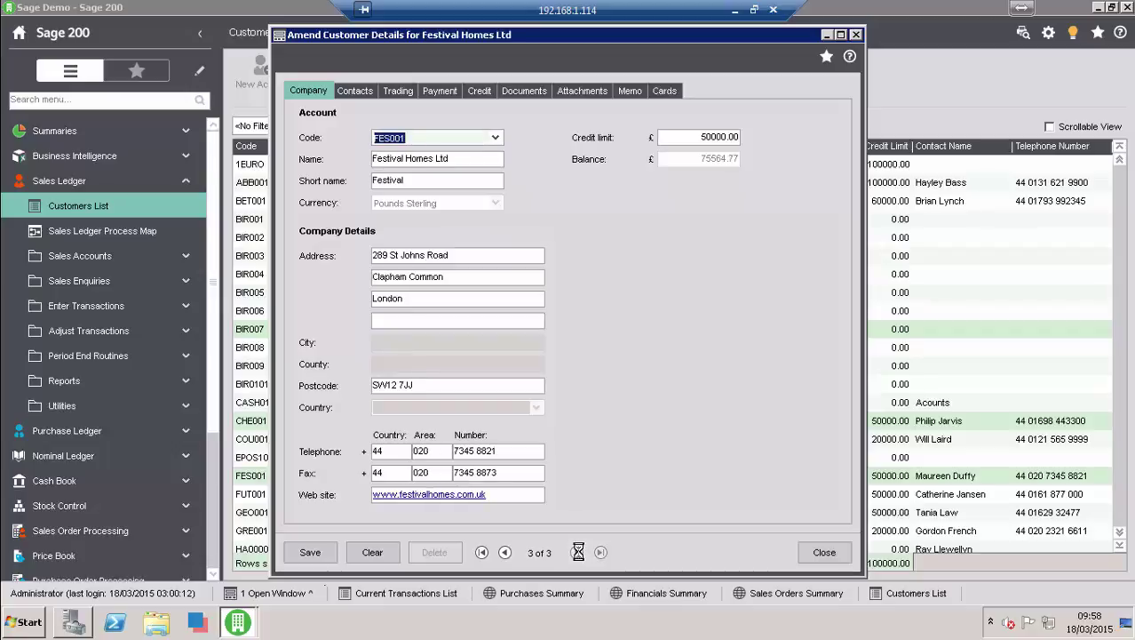
click(824, 554)
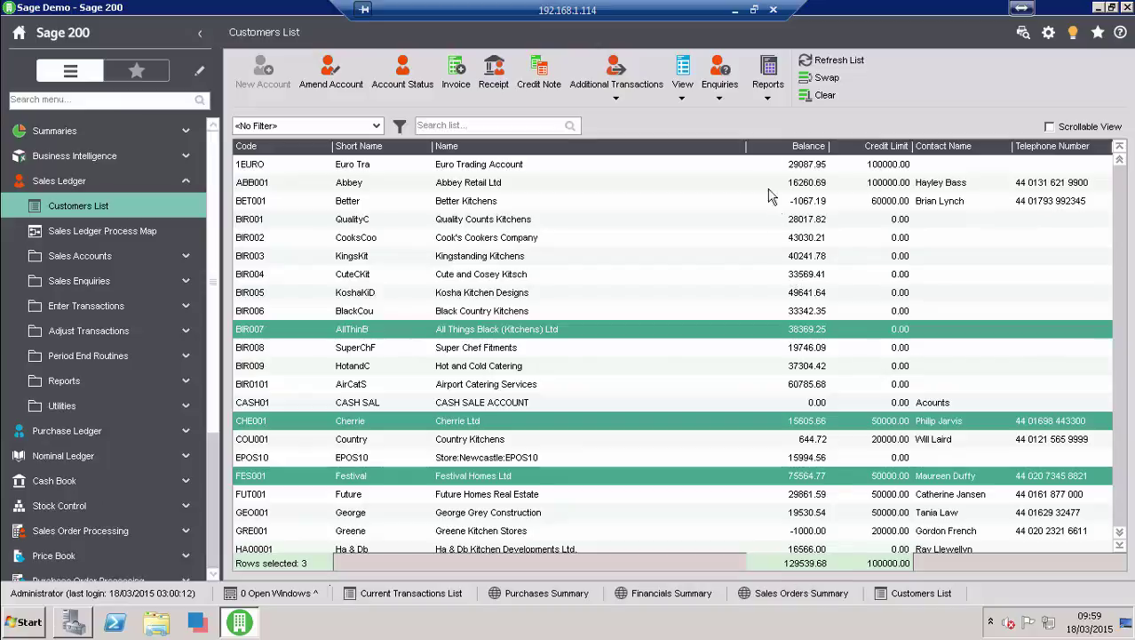
- Sort customers by Balance, highest first, and move the Contact Name column before Balance
click(773, 146)
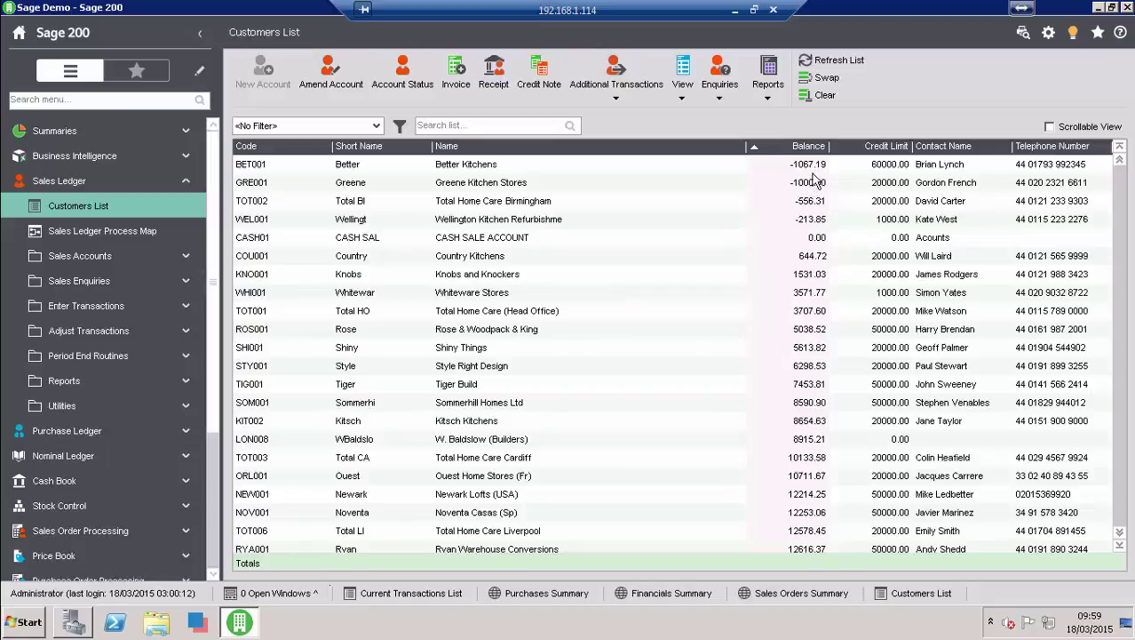
click(810, 148)
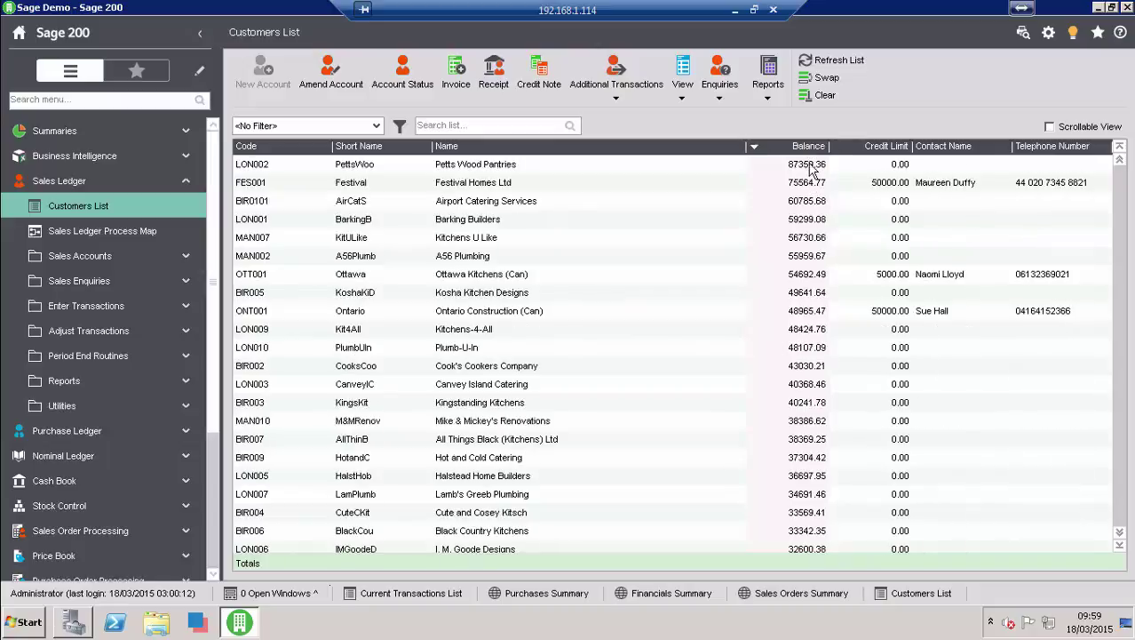
drag(965, 153, 755, 149)
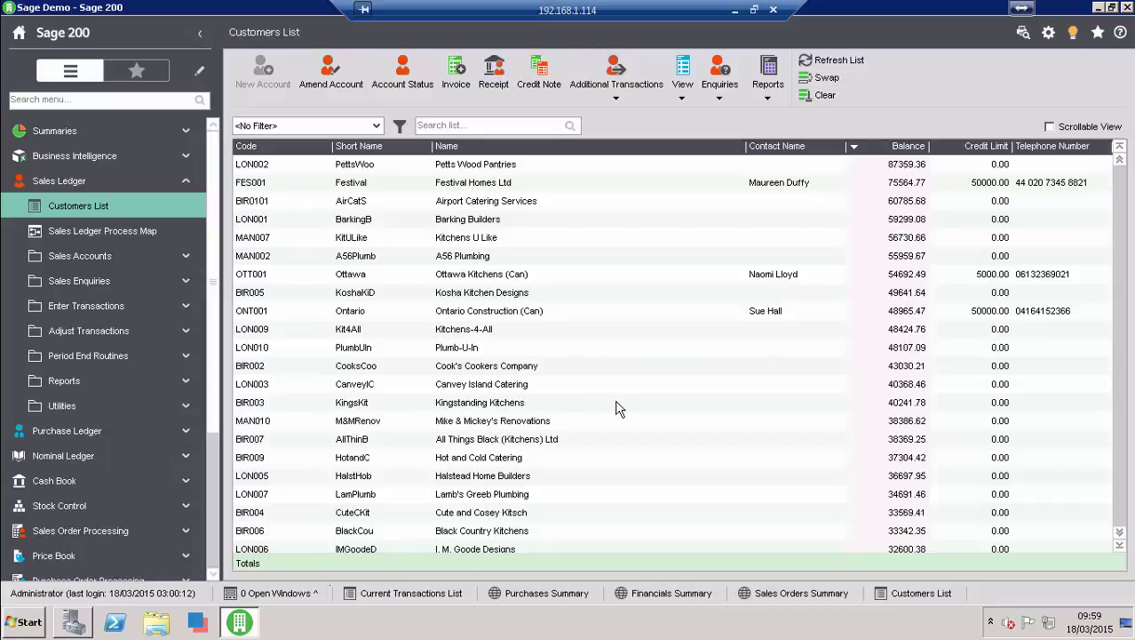
- Review the customer list's right-click actions, including Export, then select Plumb-U-In
right_click(411, 324)
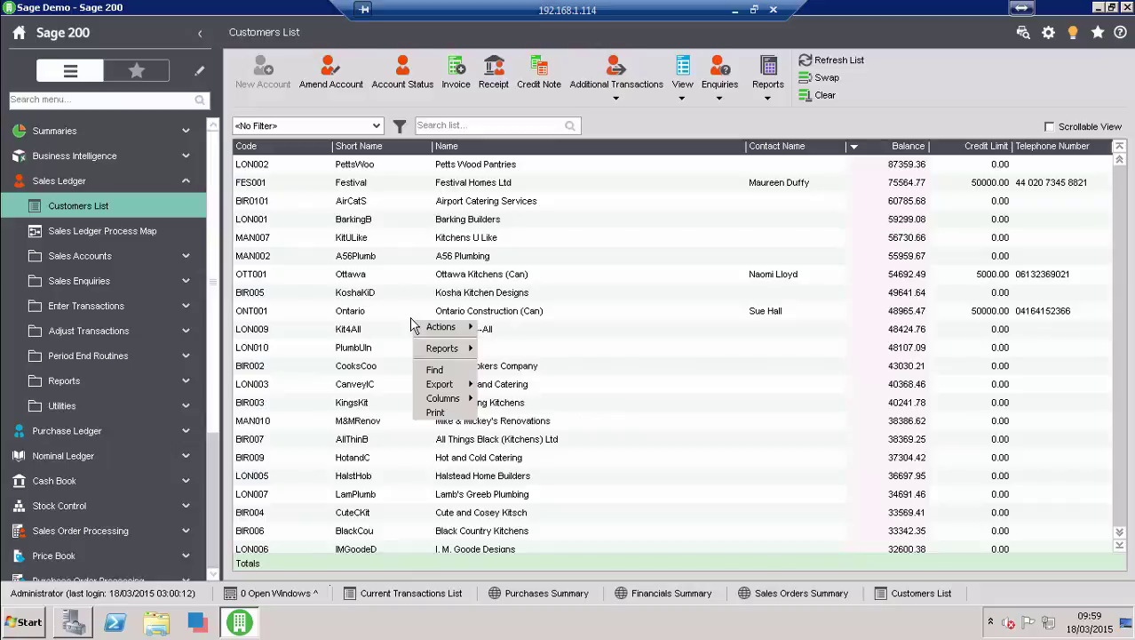
mouse_move(444, 384)
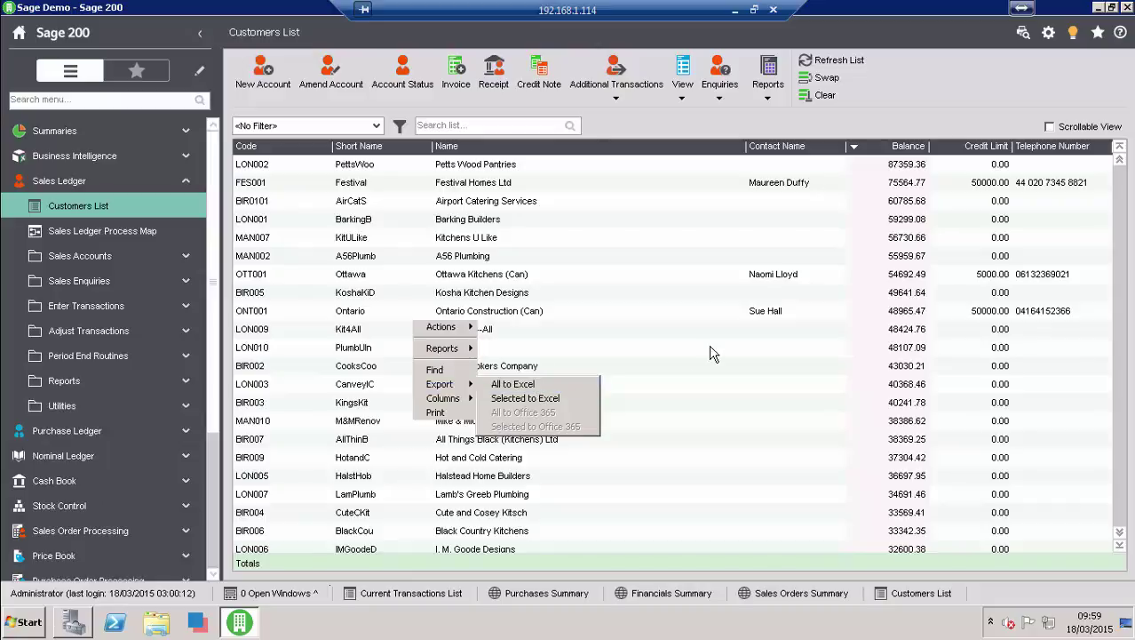
click(644, 349)
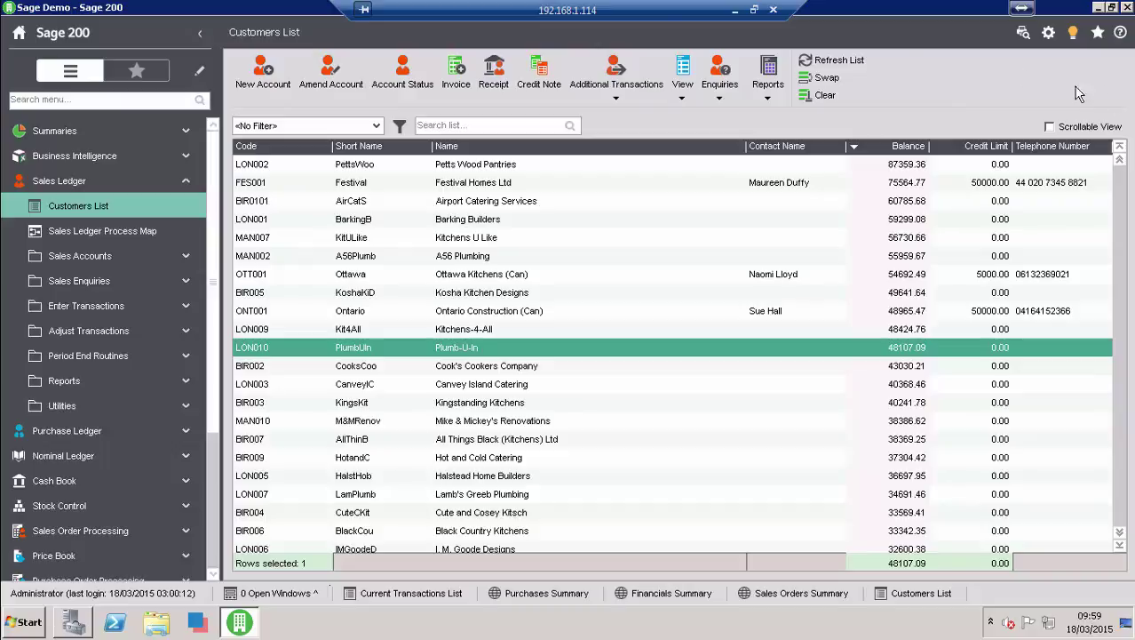
- Browse the Additional Transactions and View dropdowns, then collapse Sales Ledger in the navigation
click(617, 101)
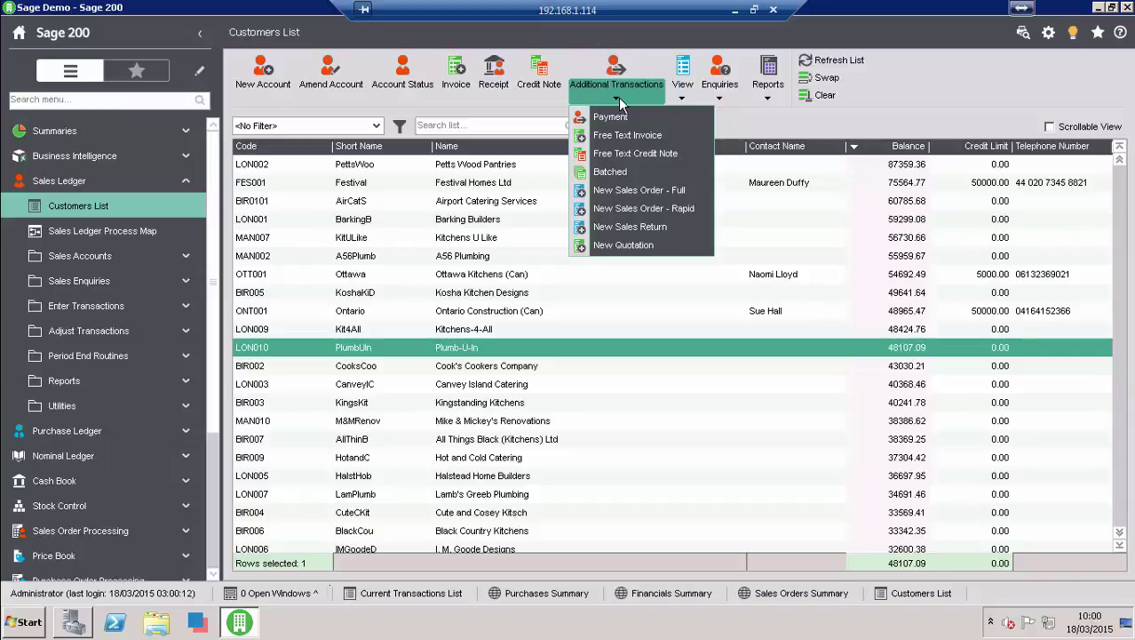
click(684, 97)
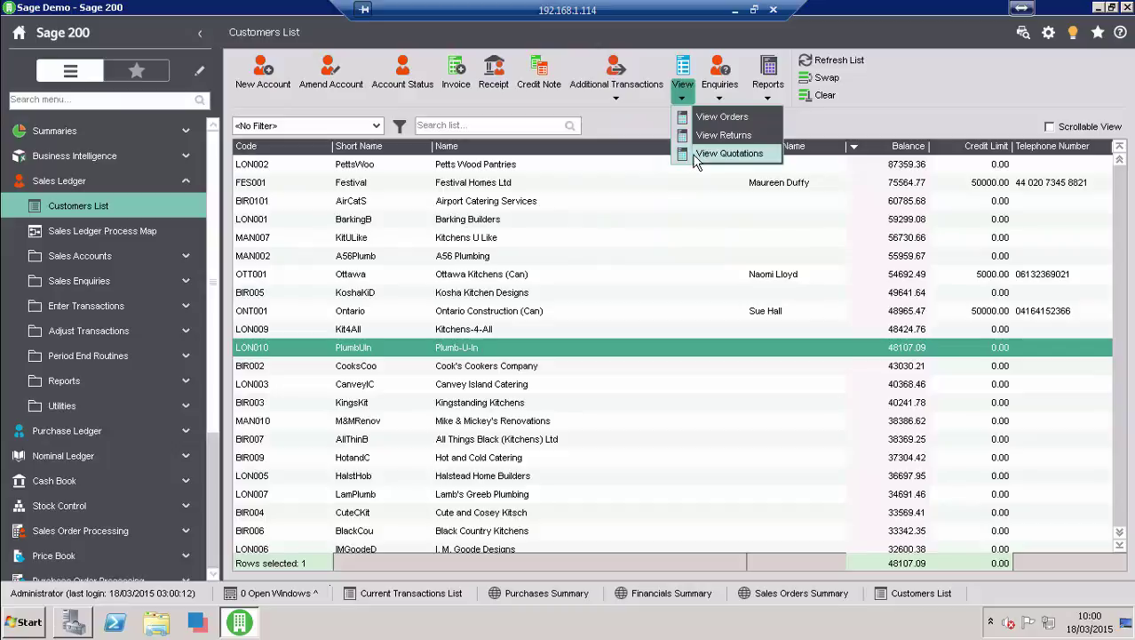
click(941, 89)
click(59, 180)
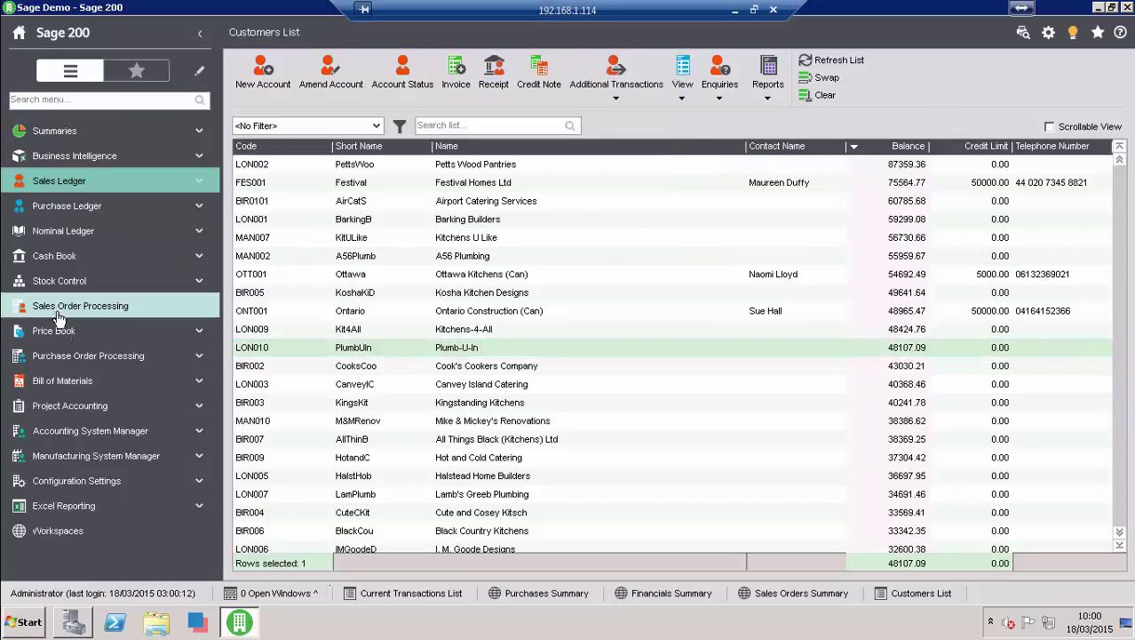
- Open Maintain Accounting Periods and view Future Financial Years for Current Year +3
click(78, 431)
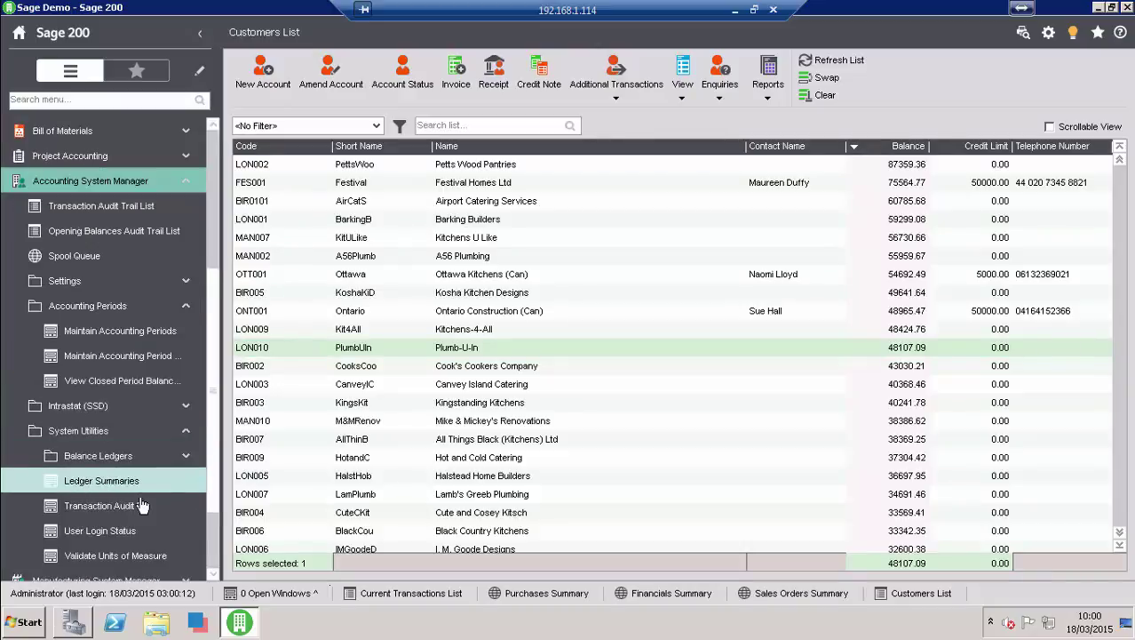
click(124, 338)
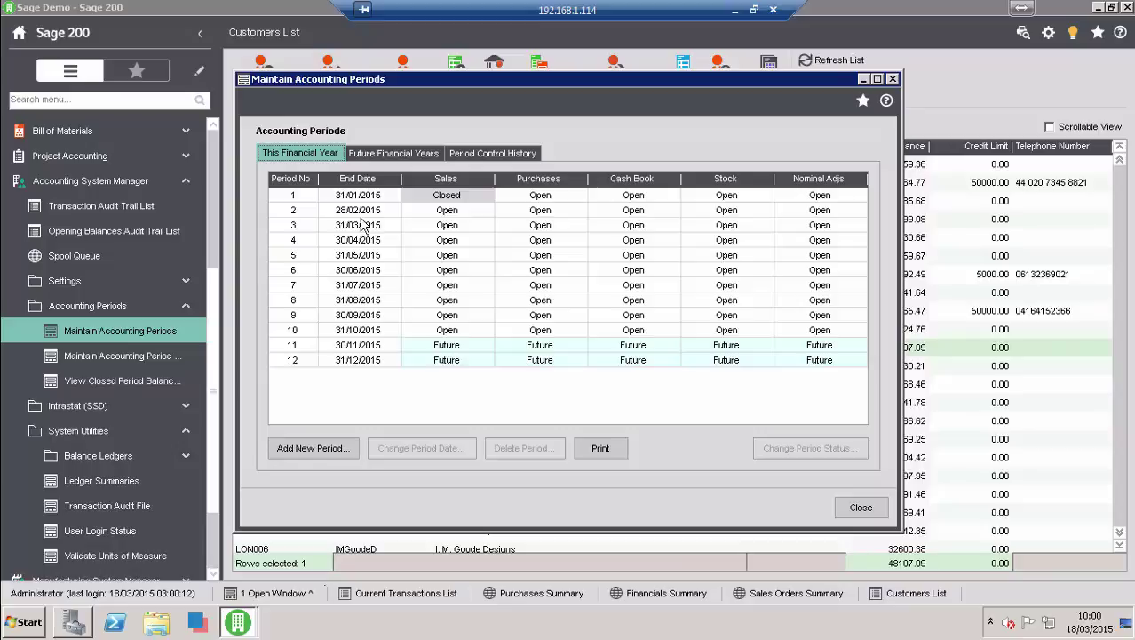
click(388, 158)
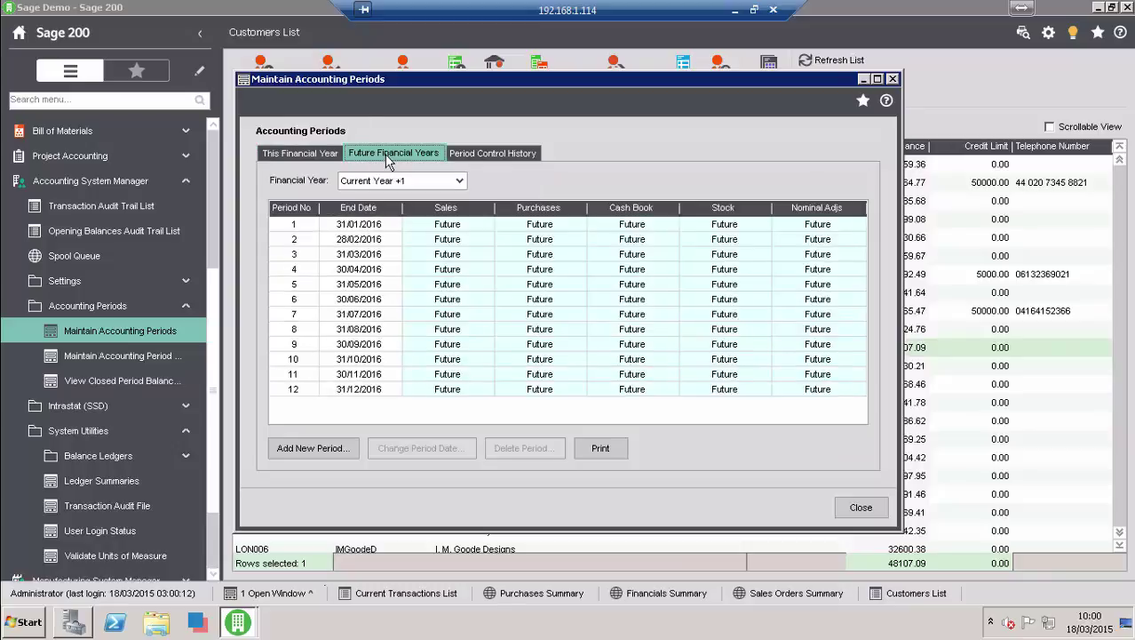
click(459, 180)
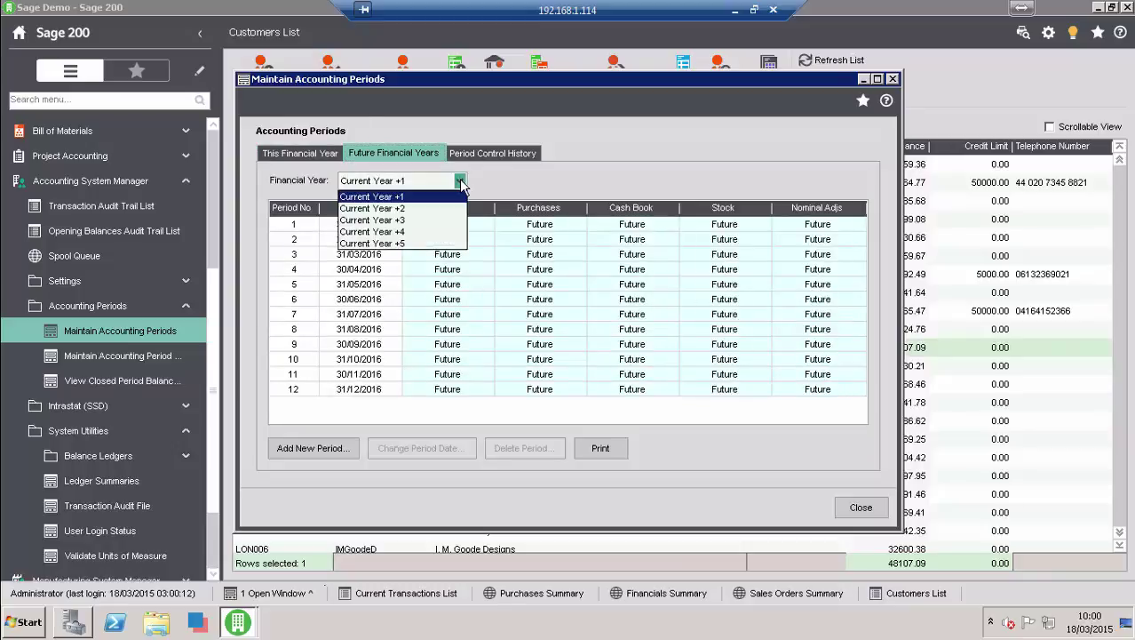
click(404, 222)
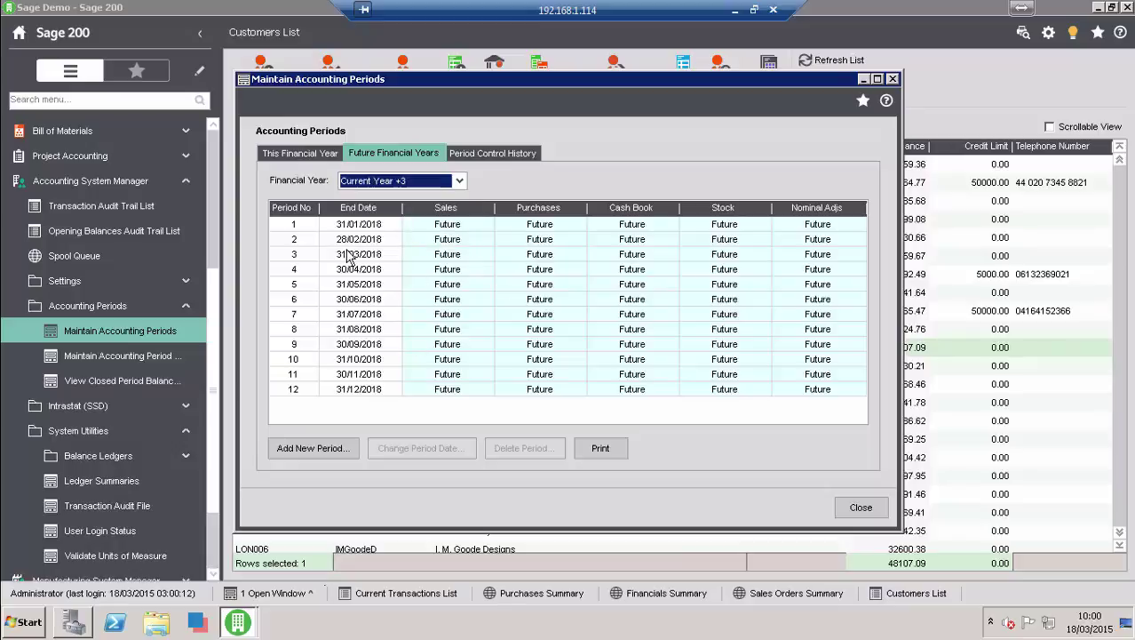
- Show the Period Control History filtered to the Sales Ledger module
click(469, 155)
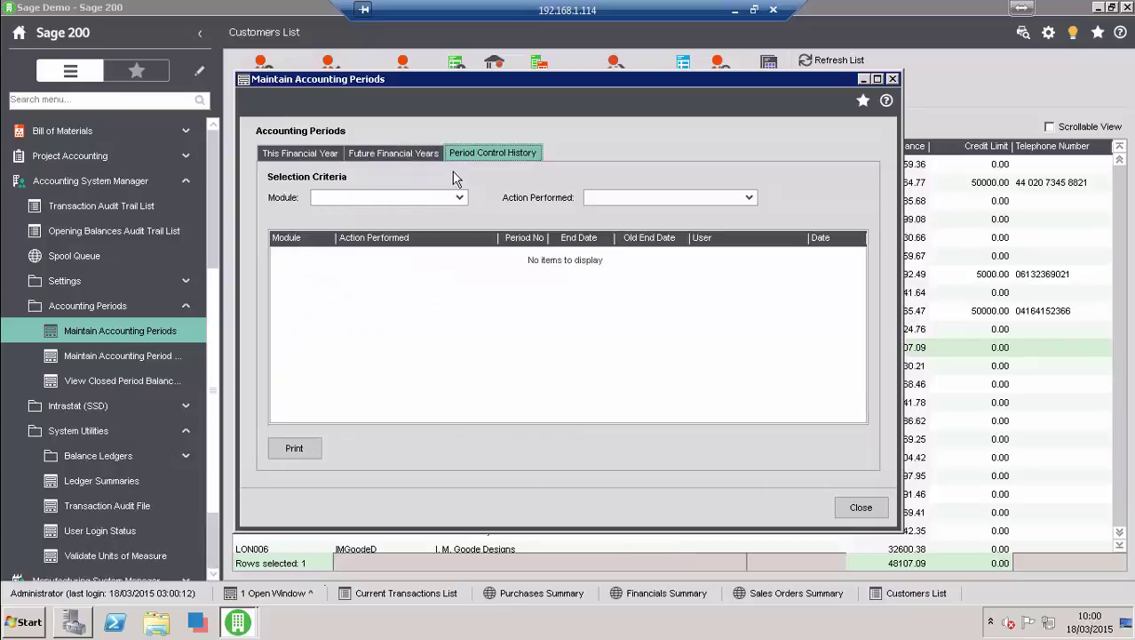
click(459, 197)
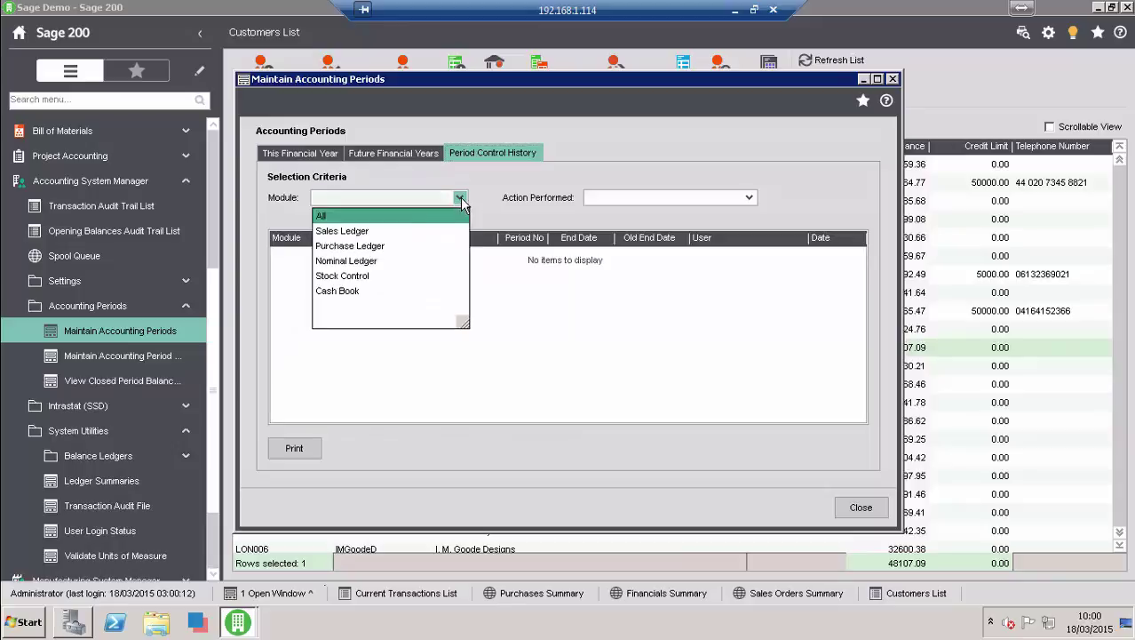
click(394, 230)
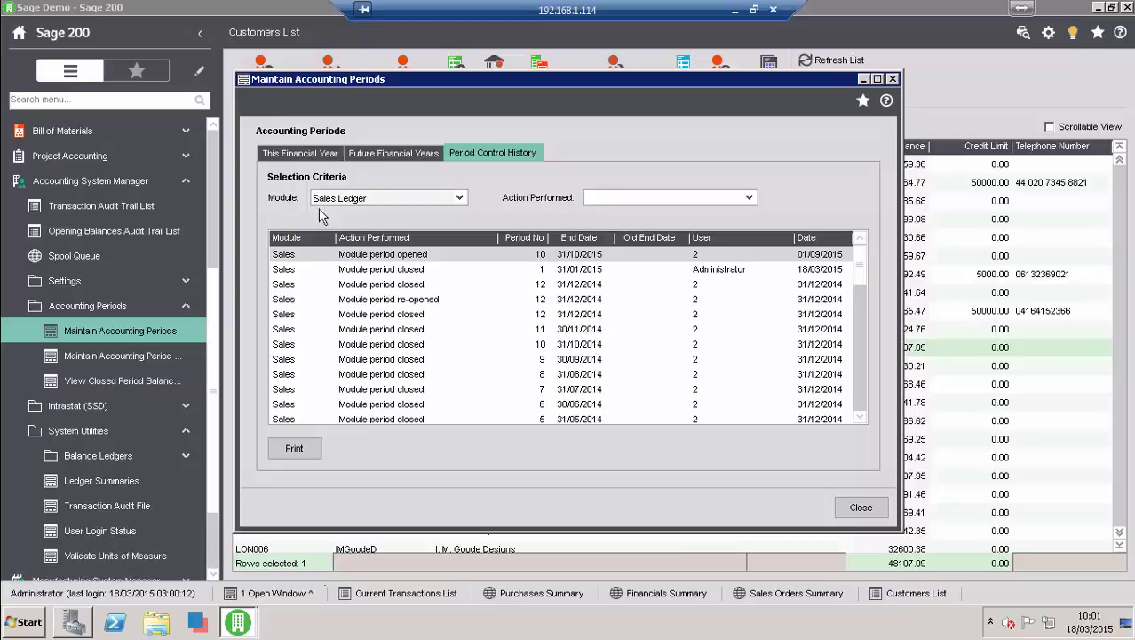
- Close Sales Ledger period 2 (ending 28/02/2015) in this financial year
click(315, 156)
click(447, 211)
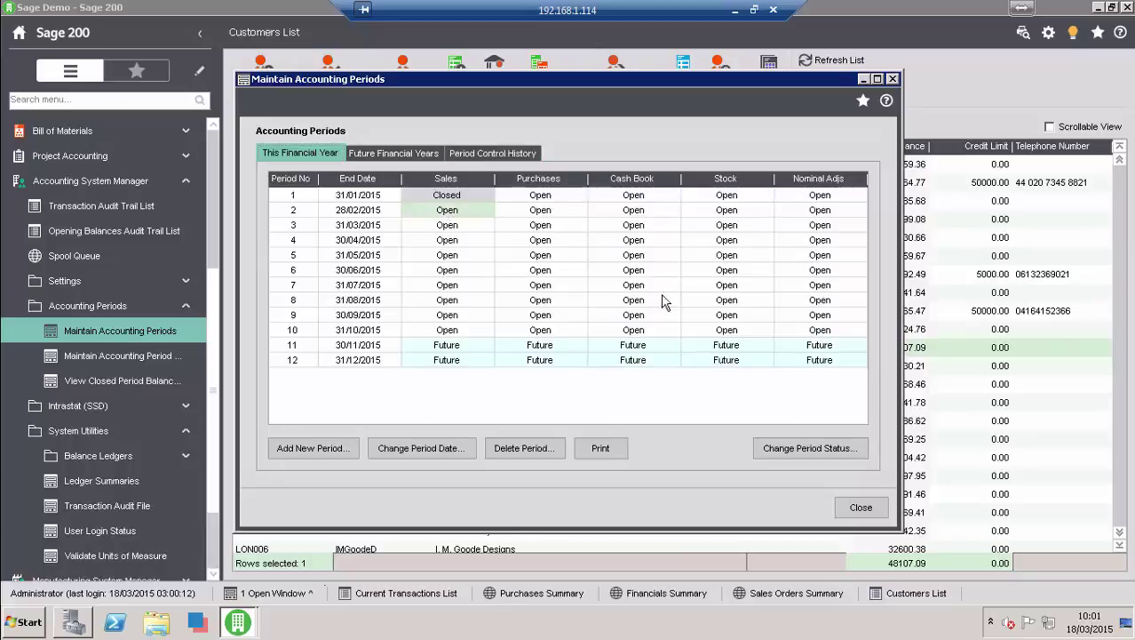
click(835, 452)
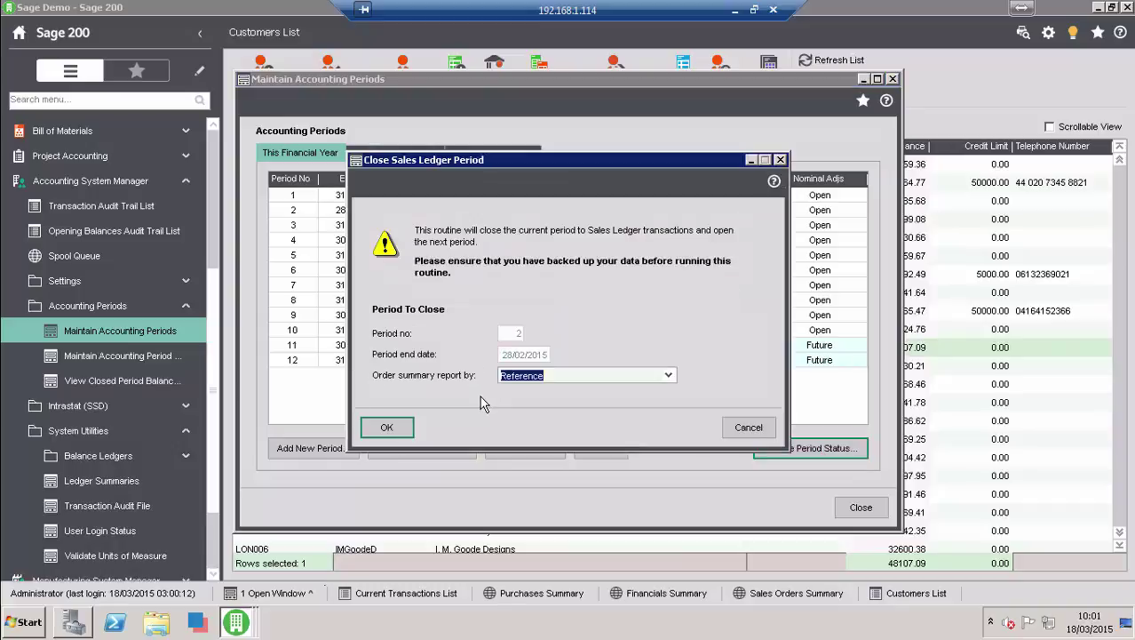
click(388, 427)
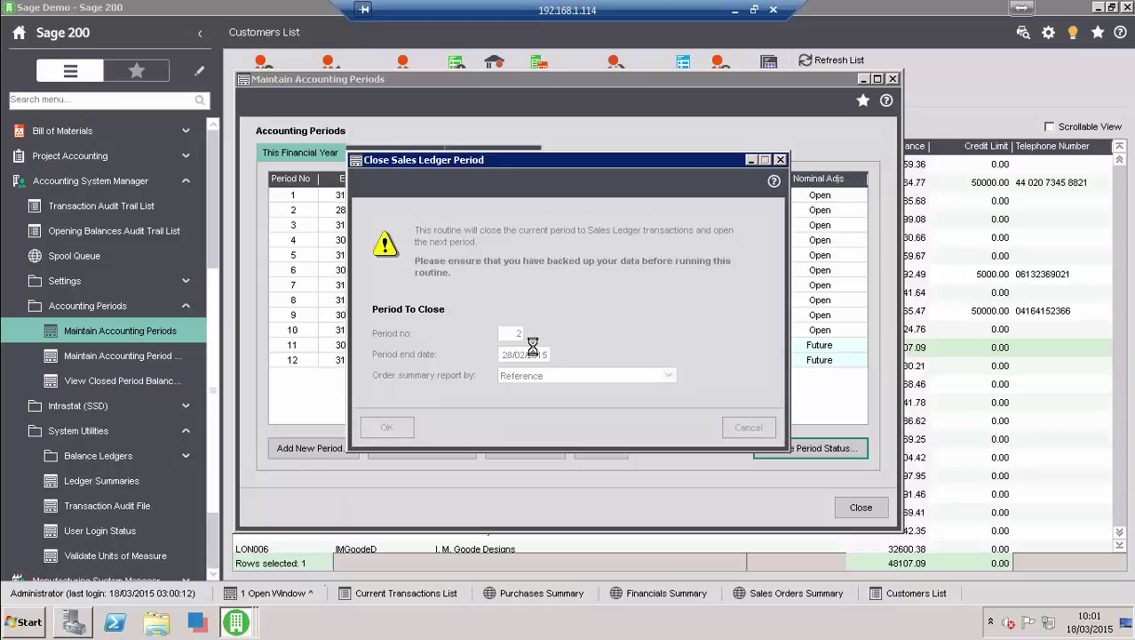
click(614, 354)
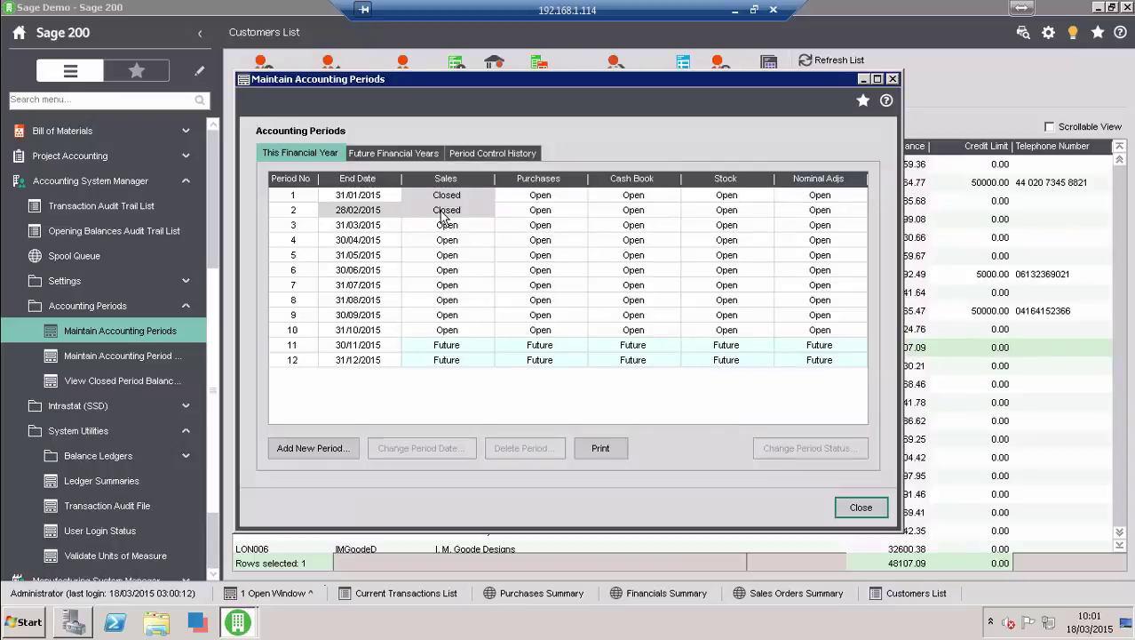
click(71, 290)
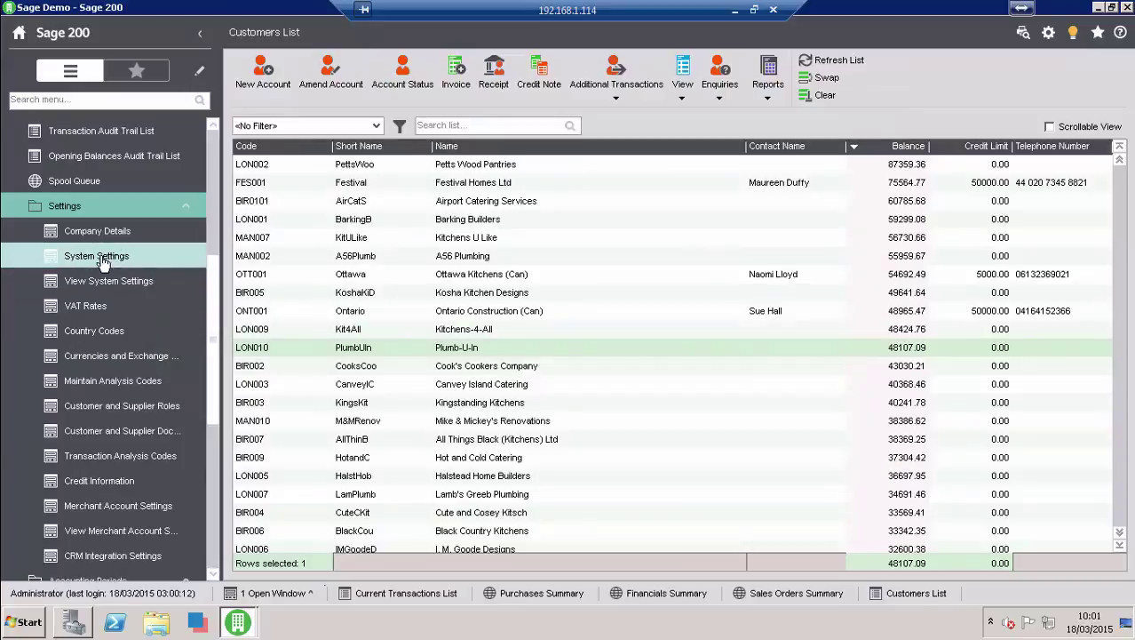
- Open System Settings, check the number of open periods permitted, and view Transaction settings
click(97, 258)
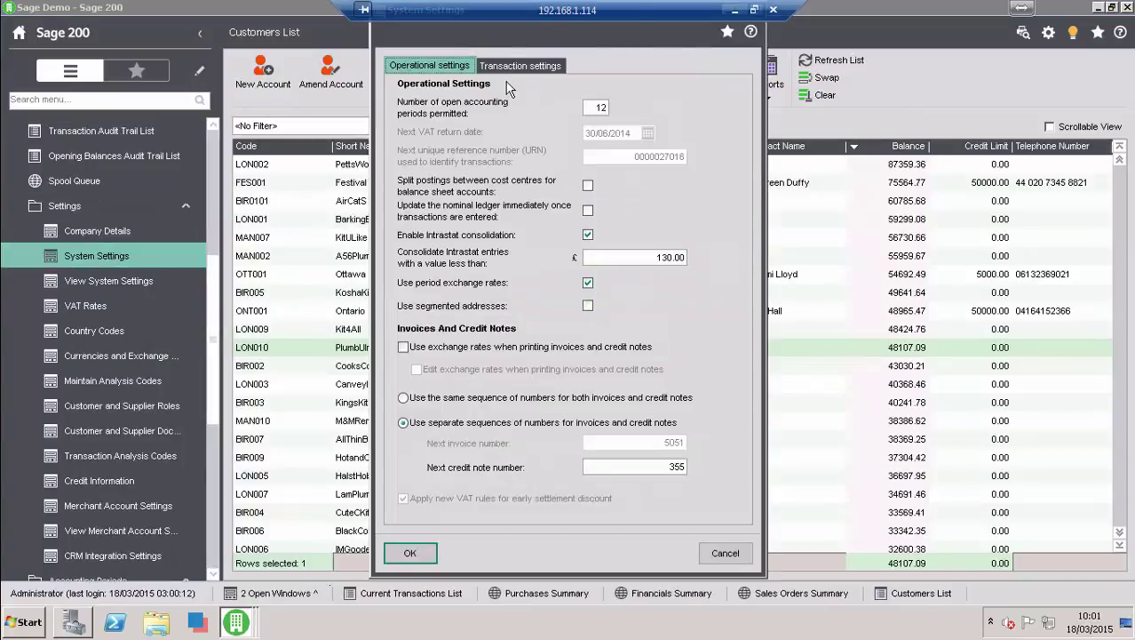
double_click(608, 110)
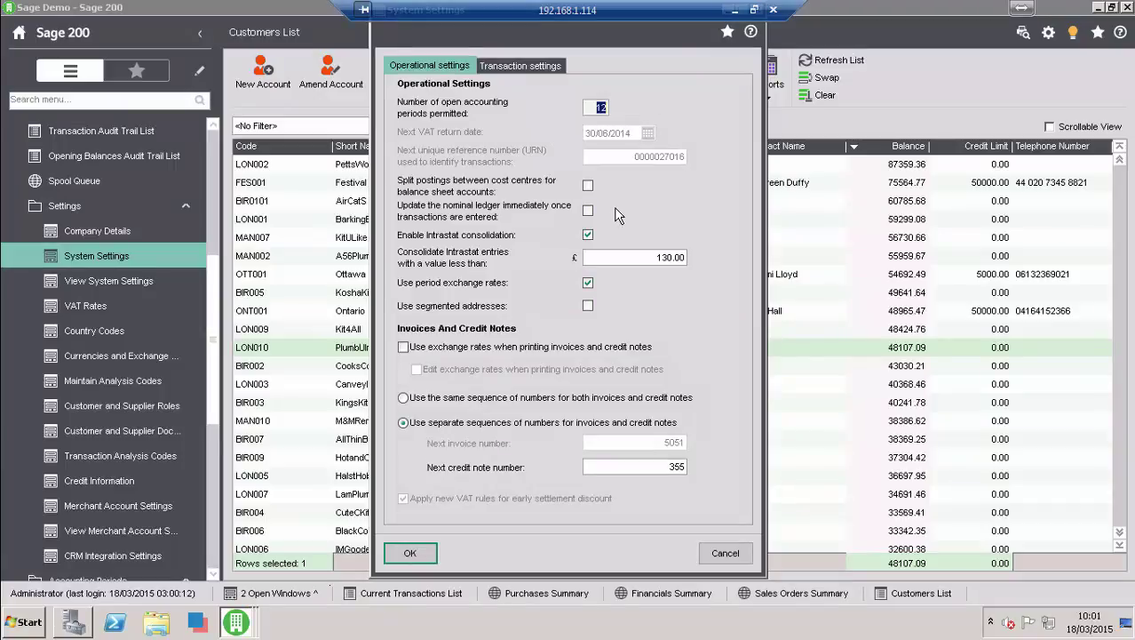
click(517, 71)
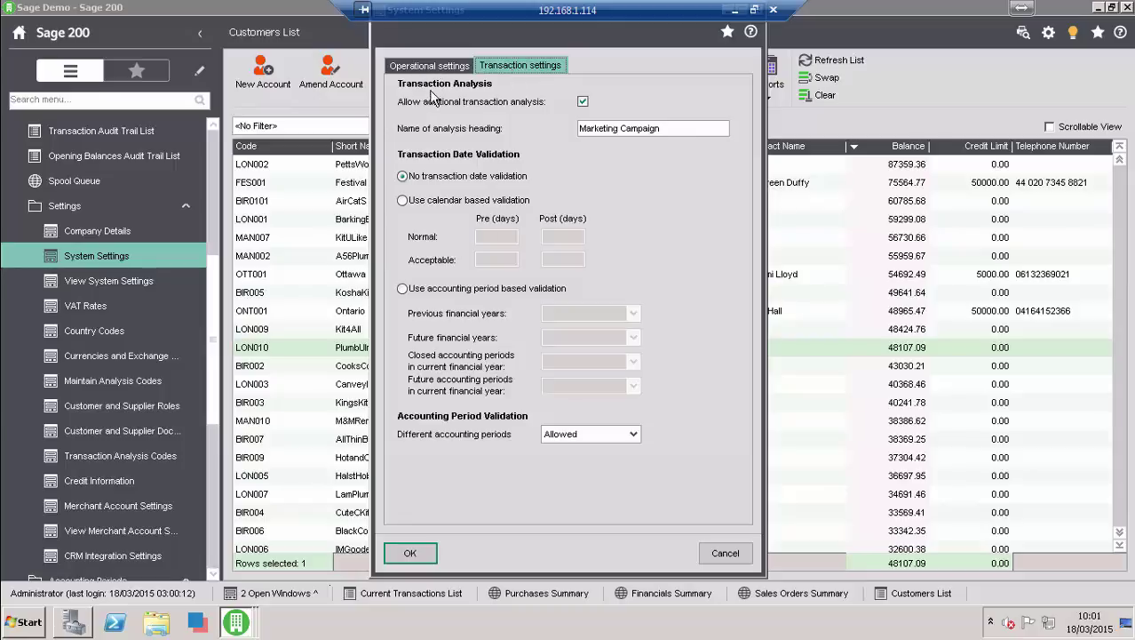
- Choose accounting-period based validation with Normal for previous and future years, then cancel
click(402, 200)
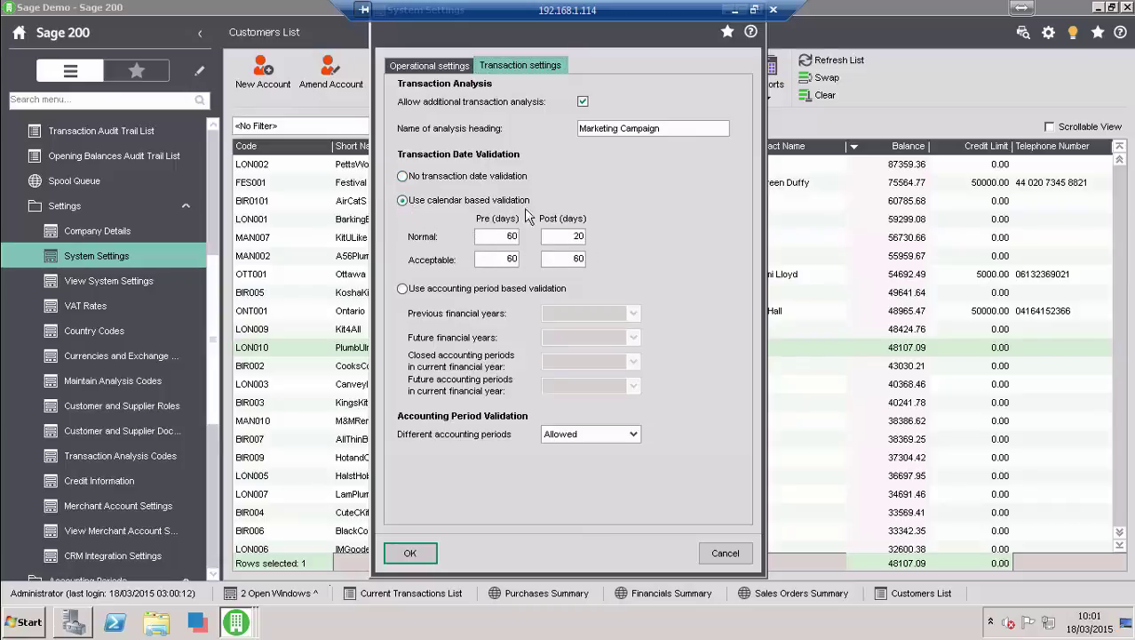
click(401, 288)
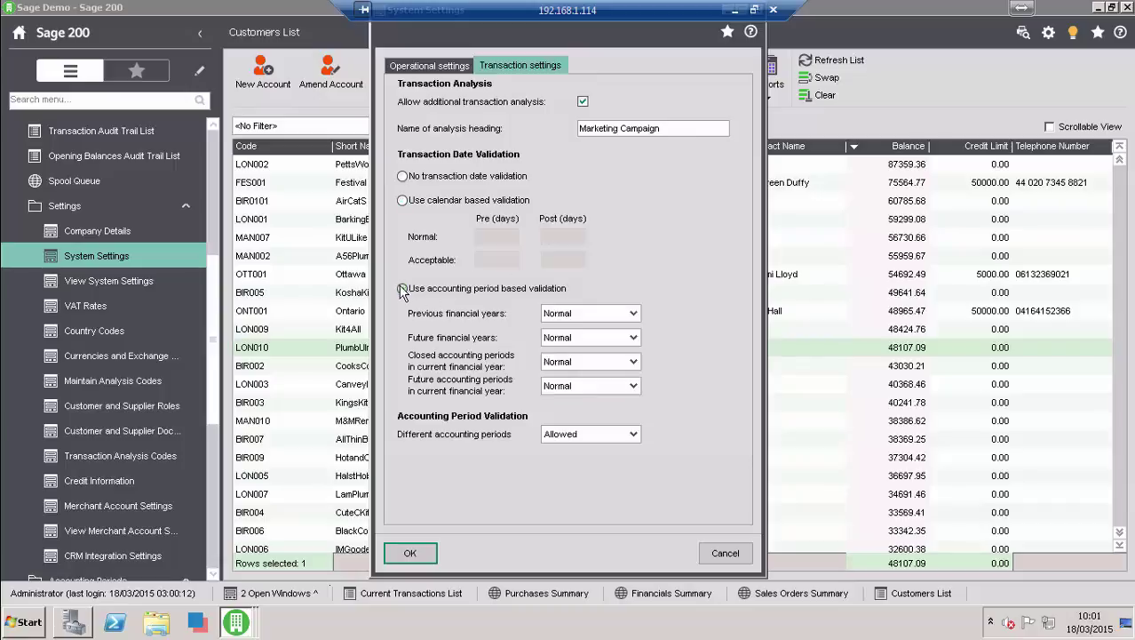
click(636, 315)
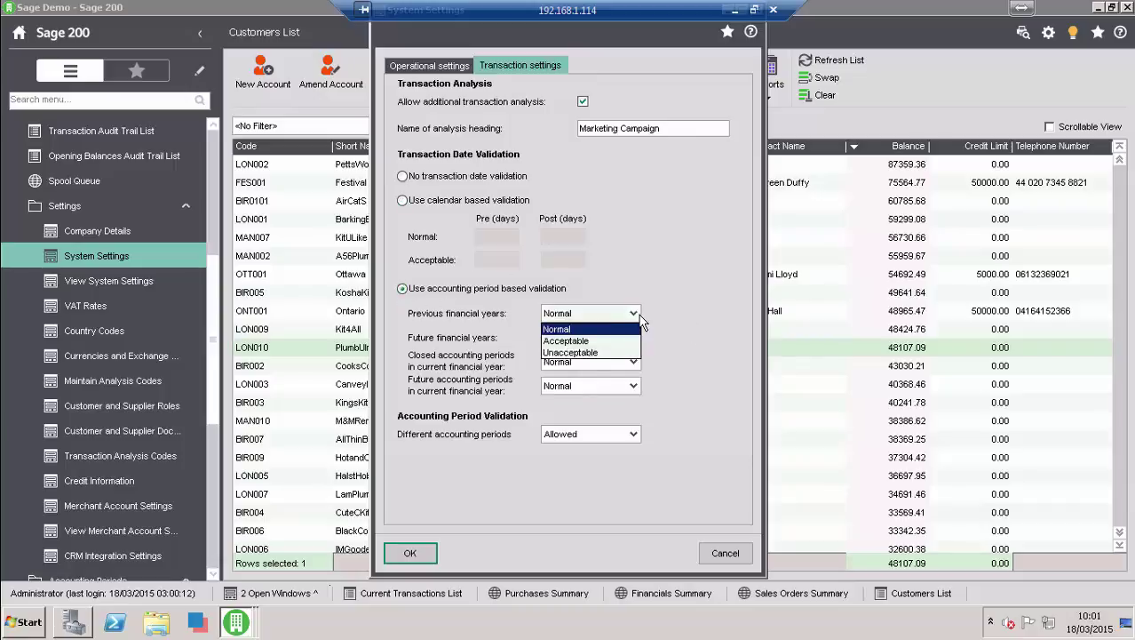
click(592, 328)
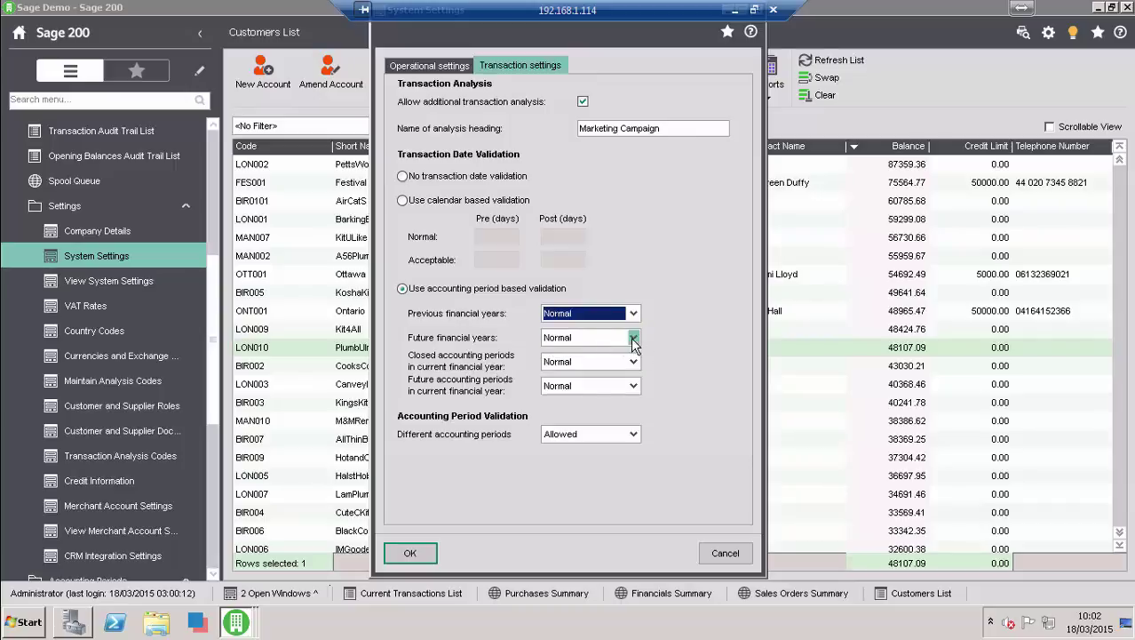
click(633, 338)
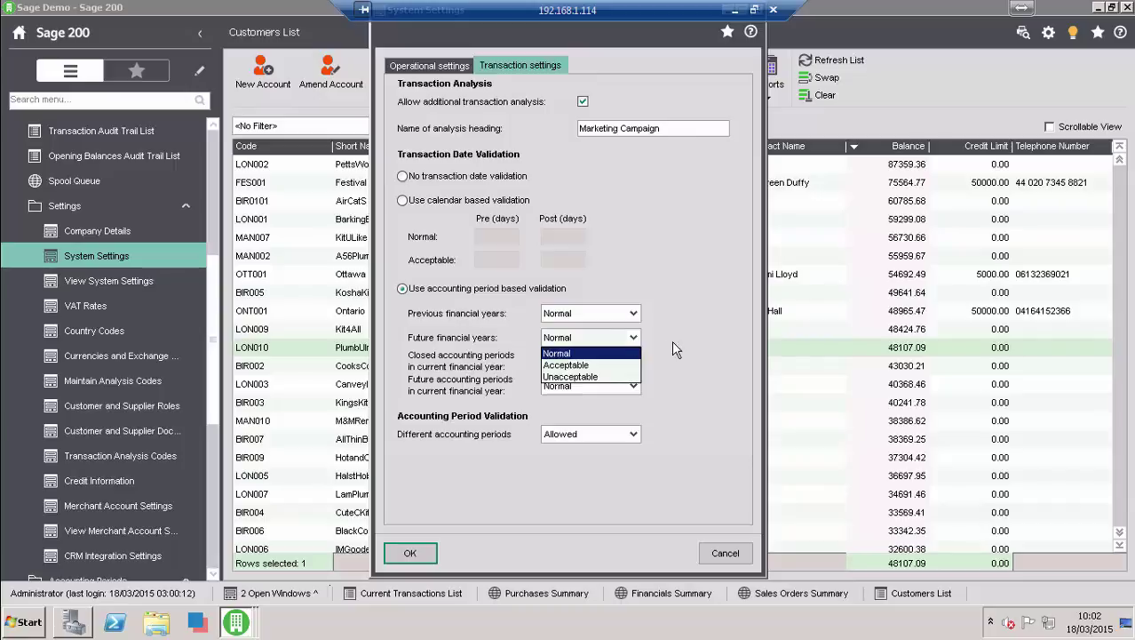
click(630, 337)
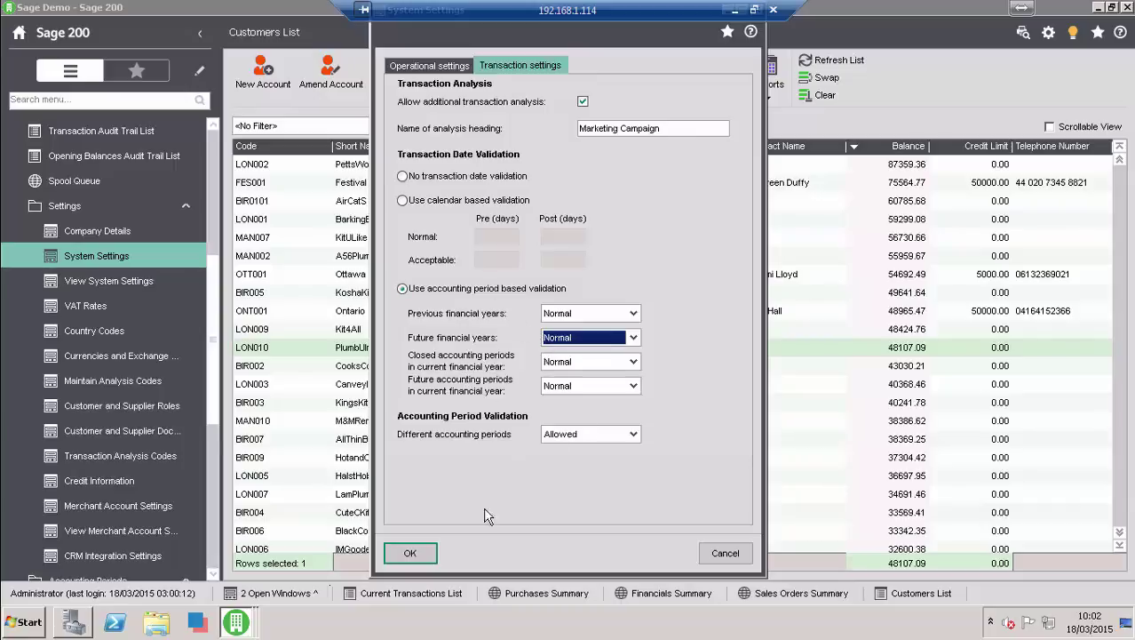
click(719, 552)
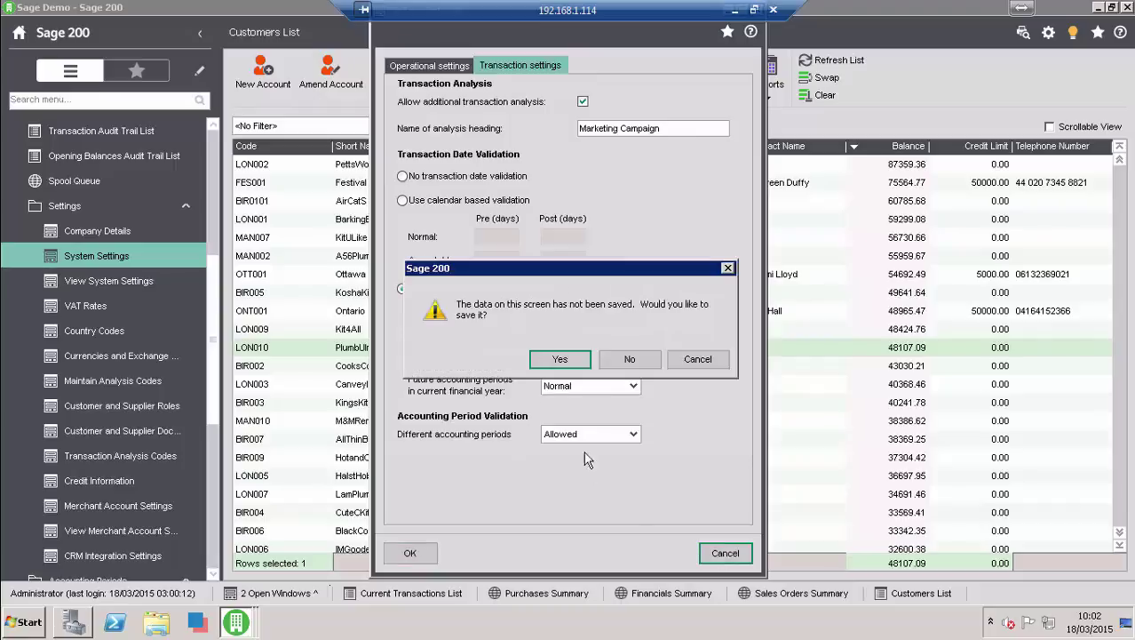
- Discard the unsaved settings and view per-currency settings in Currencies and Exchange Rates
click(607, 356)
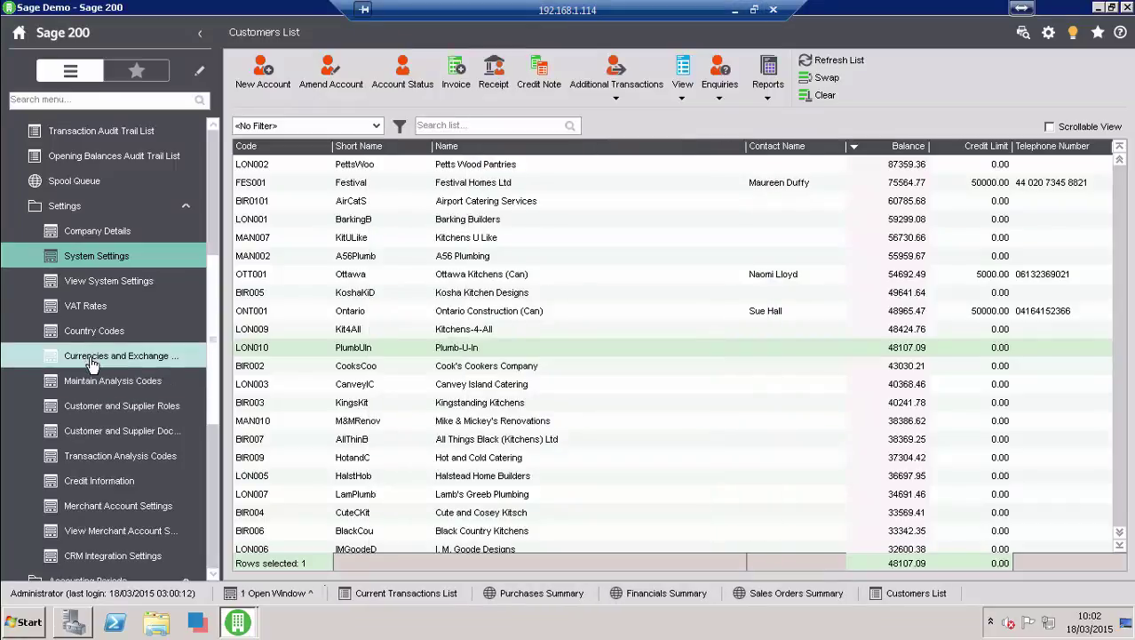
click(92, 359)
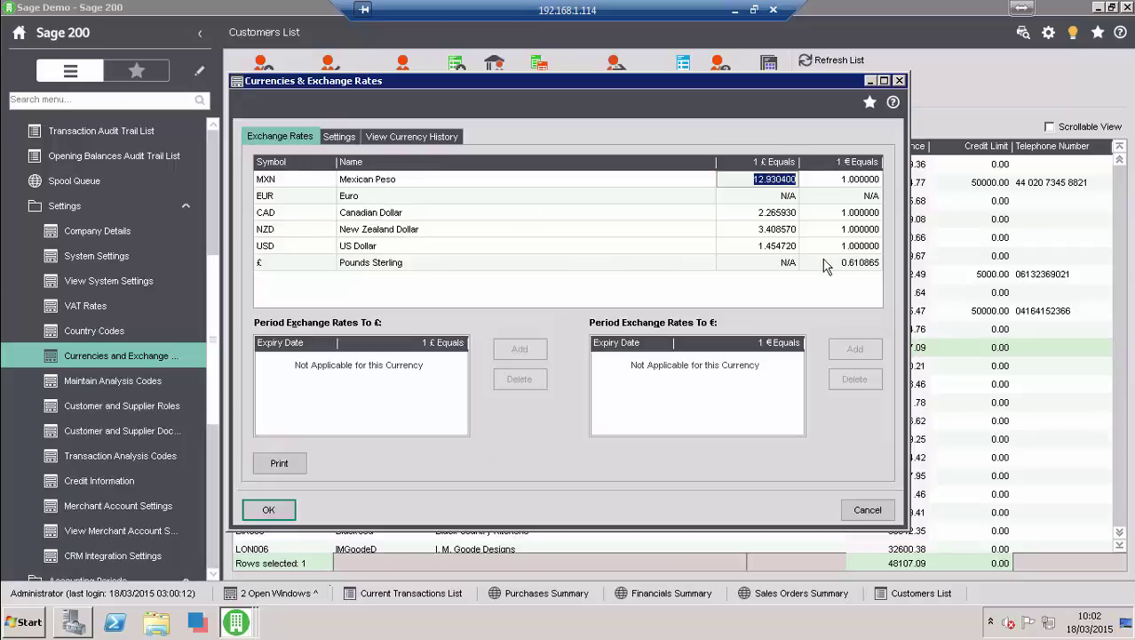
click(340, 137)
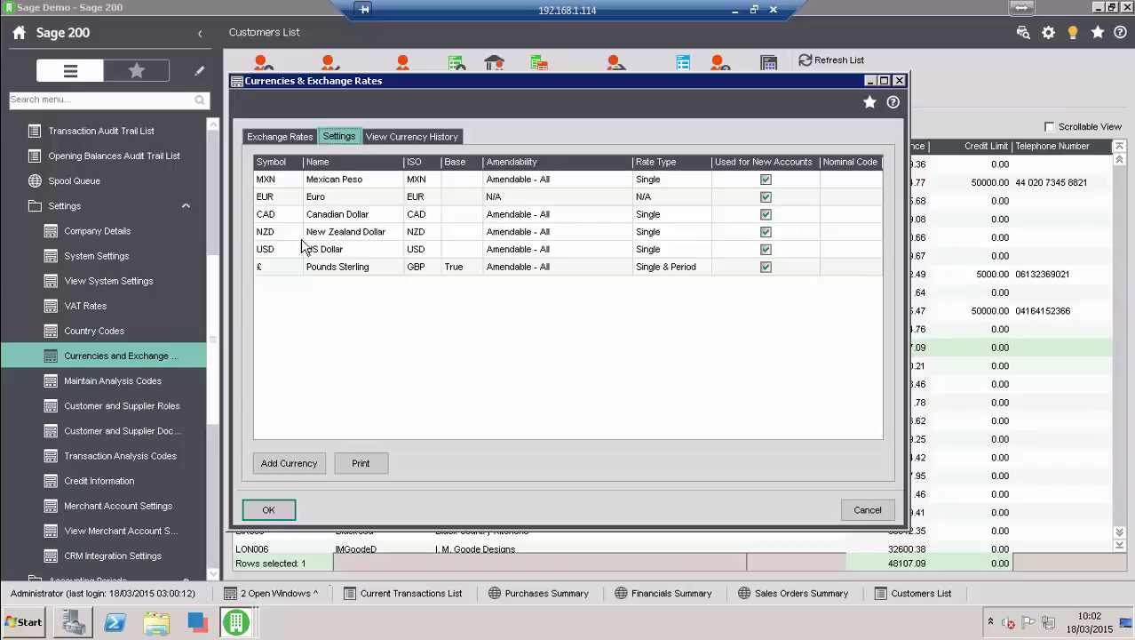
- Check the currency history for Canadian Dollar, US Dollar and Euro, then close the window
click(391, 139)
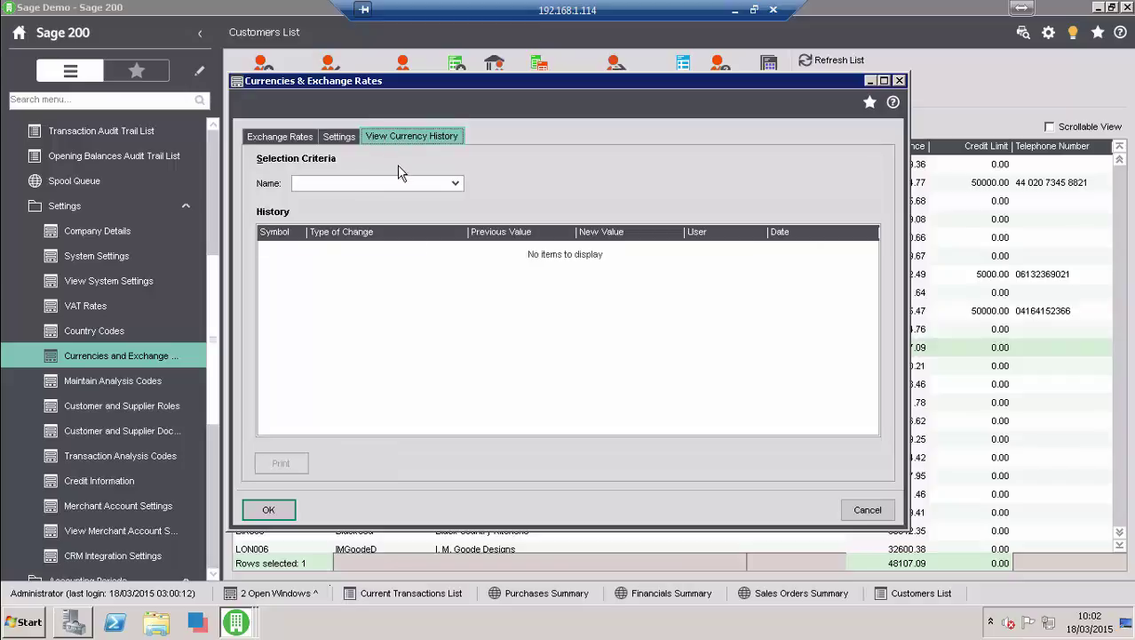
click(455, 183)
click(355, 247)
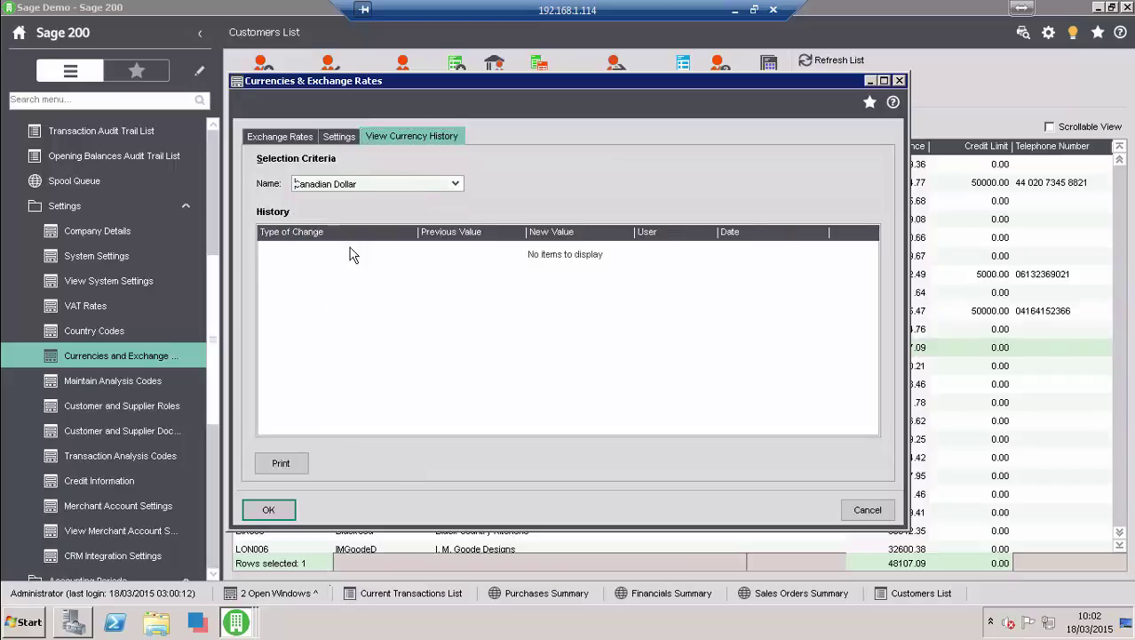
click(455, 183)
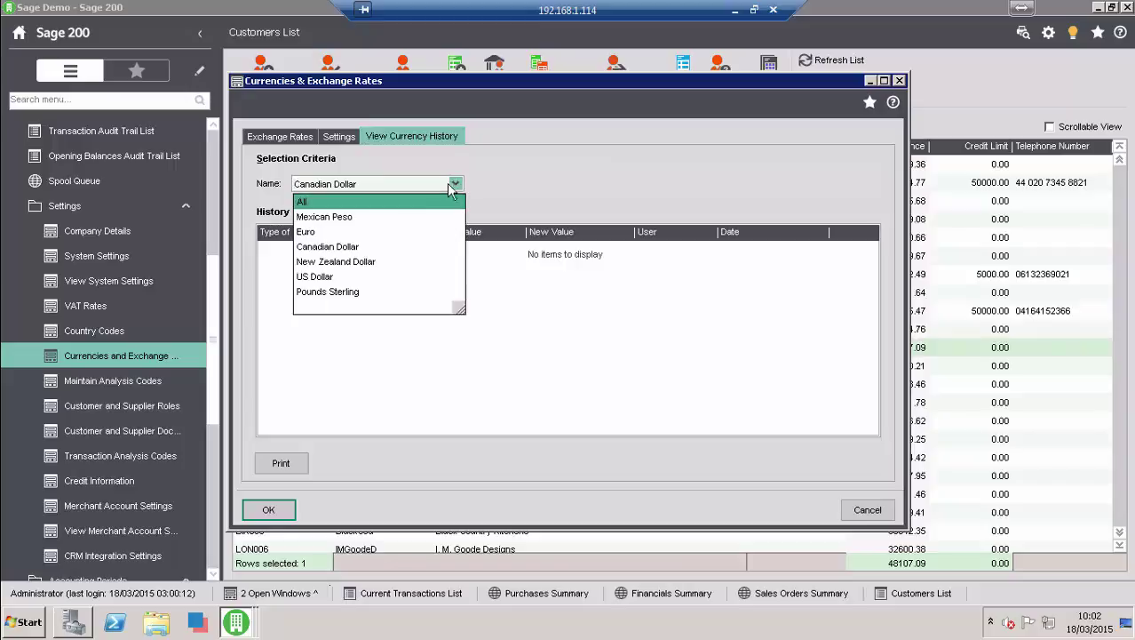
click(349, 277)
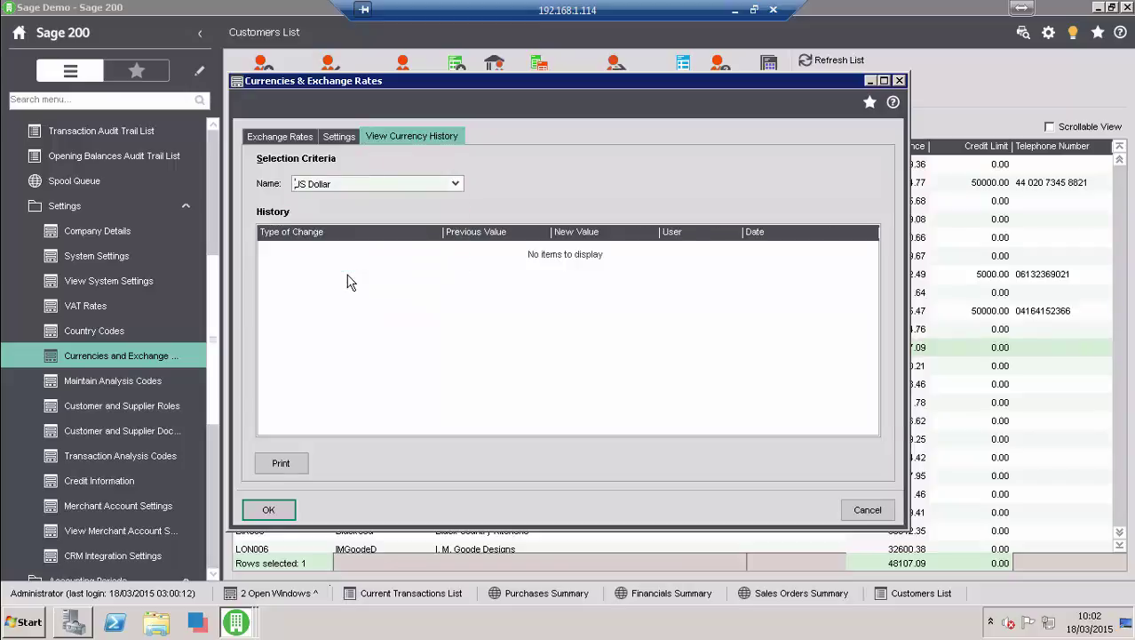
click(455, 184)
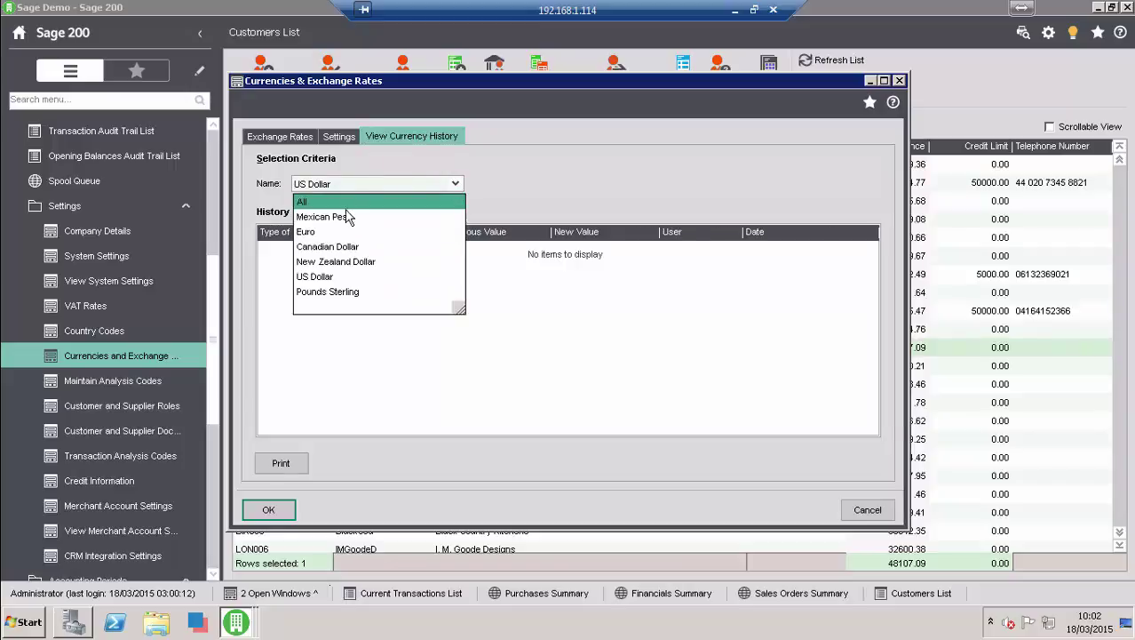
click(348, 282)
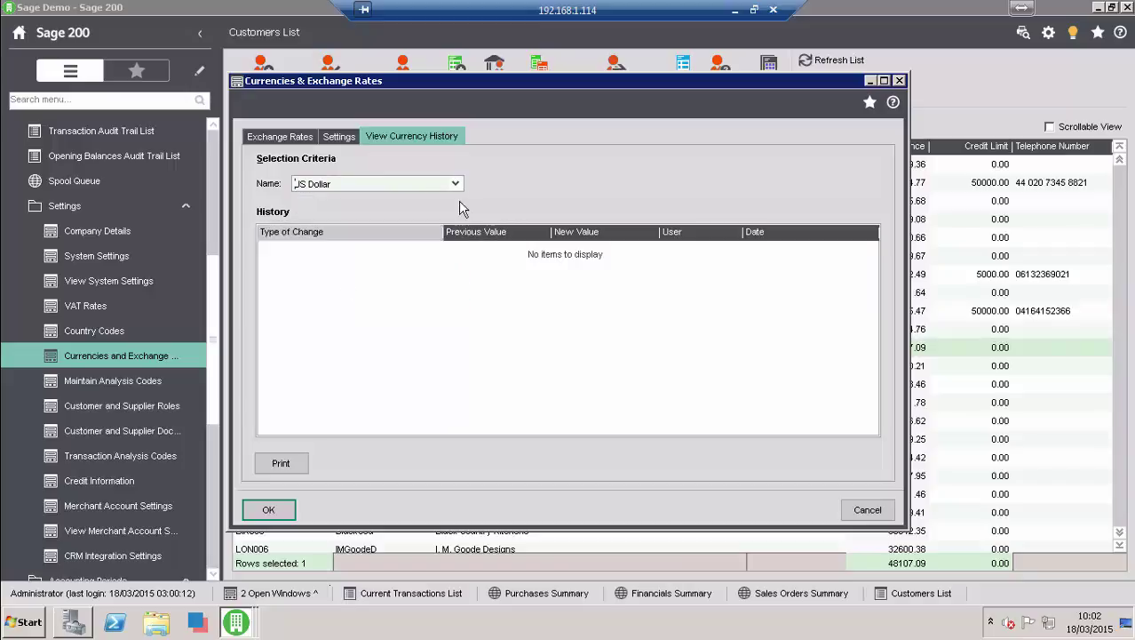
click(455, 184)
click(352, 233)
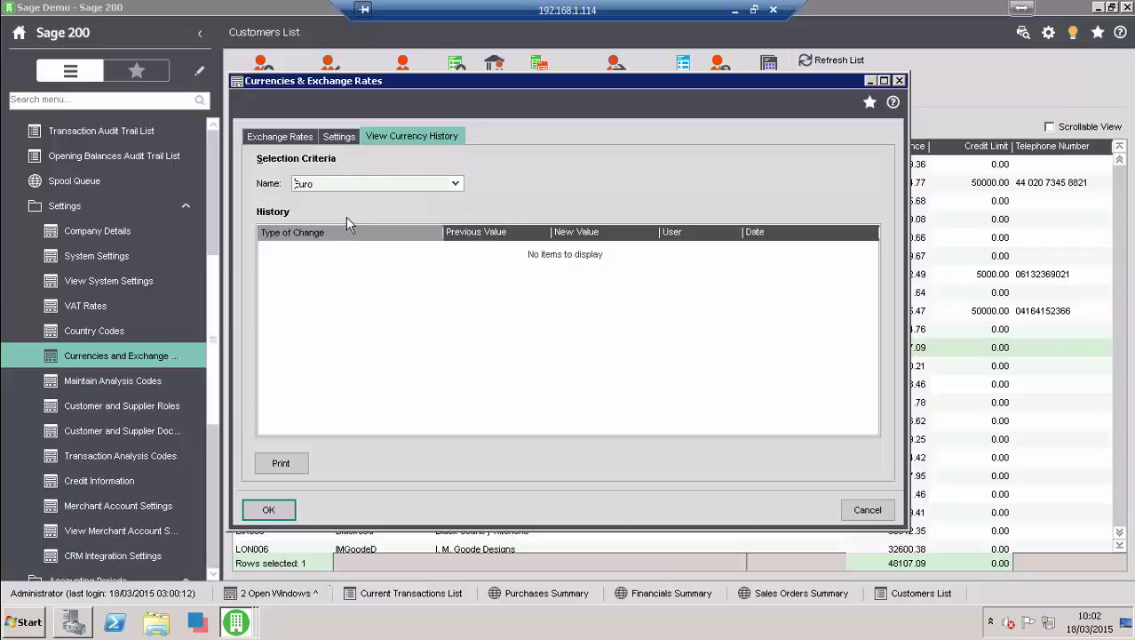
click(271, 137)
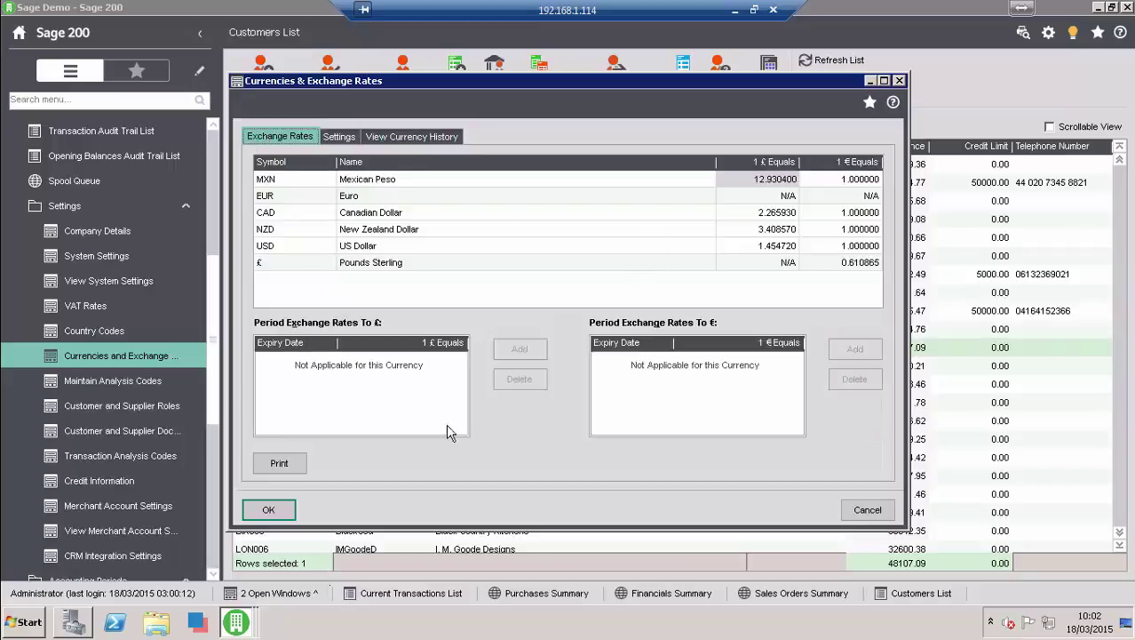
click(848, 510)
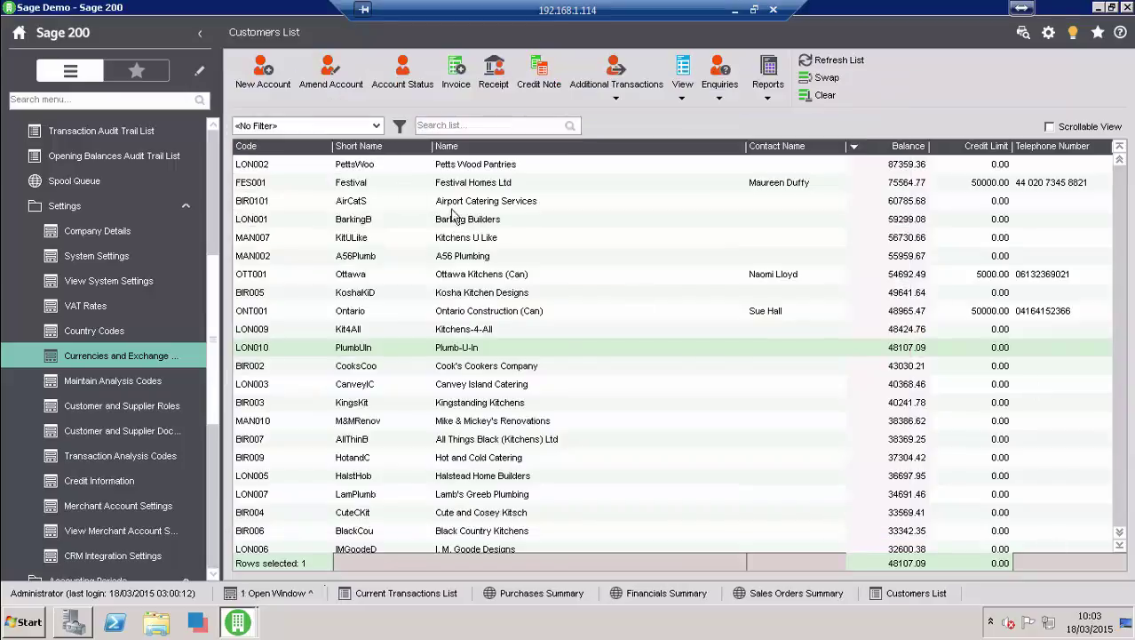
click(131, 362)
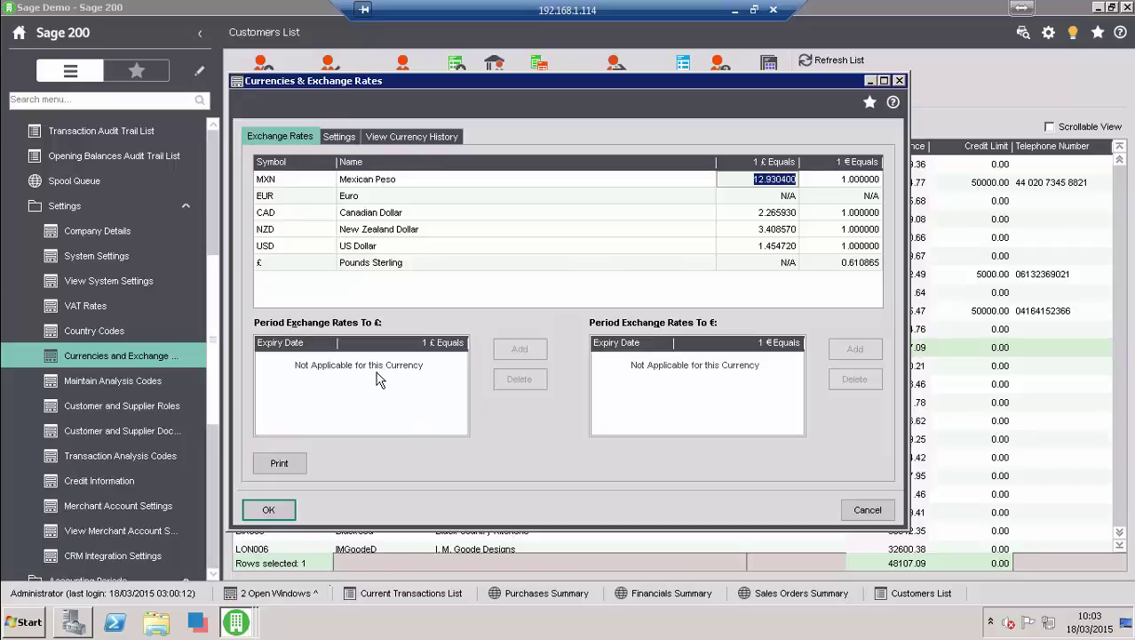
click(338, 138)
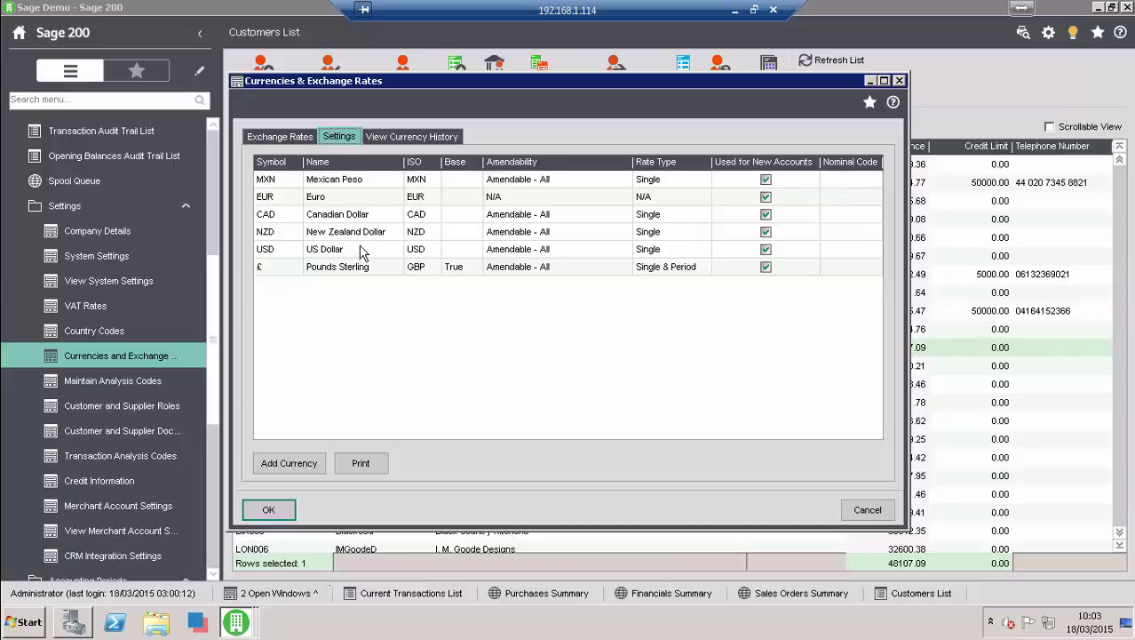
click(270, 508)
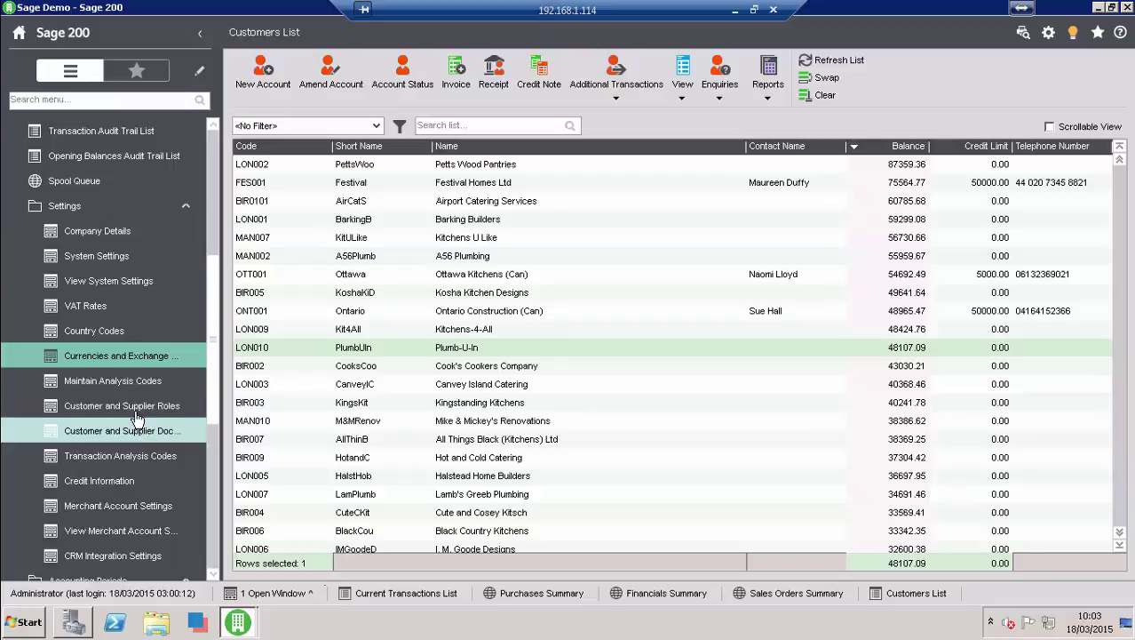
click(133, 407)
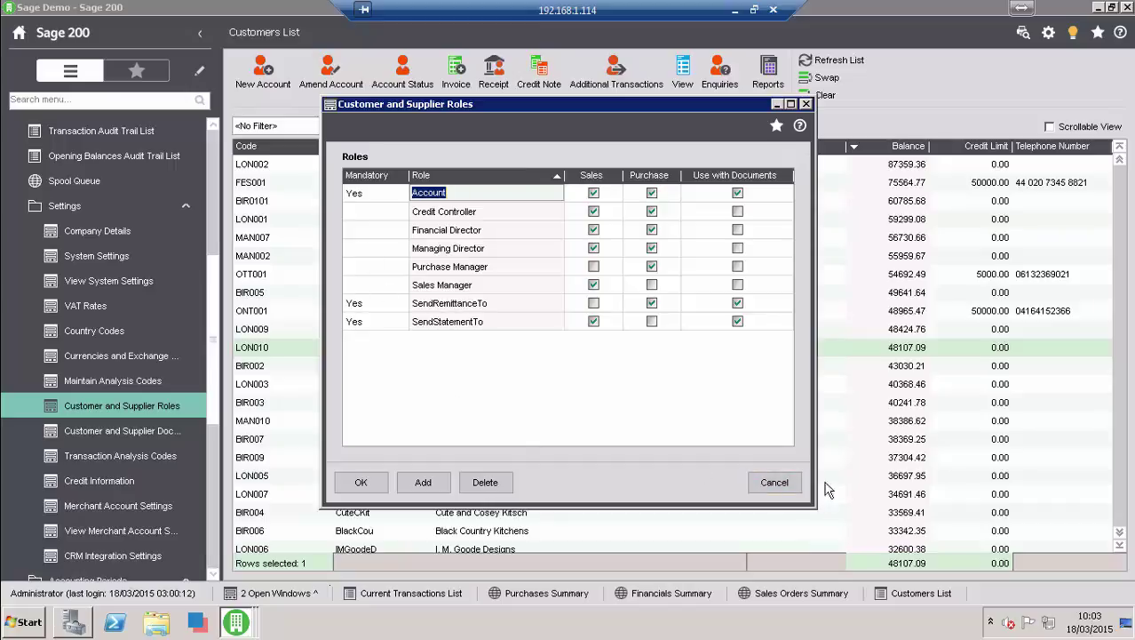
click(774, 482)
click(311, 355)
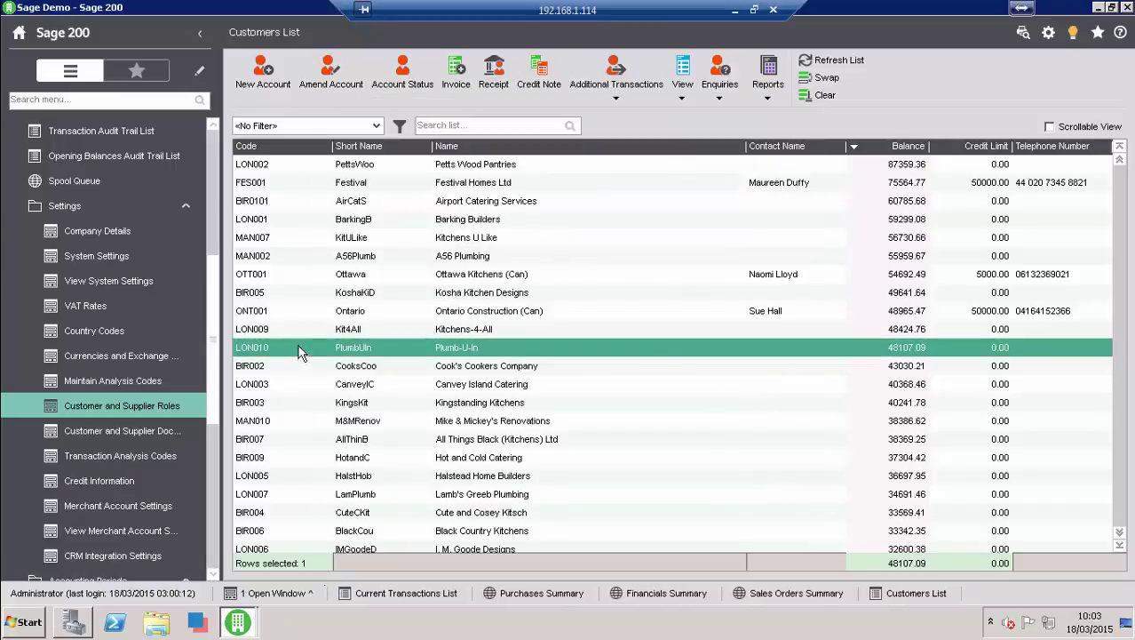
click(330, 76)
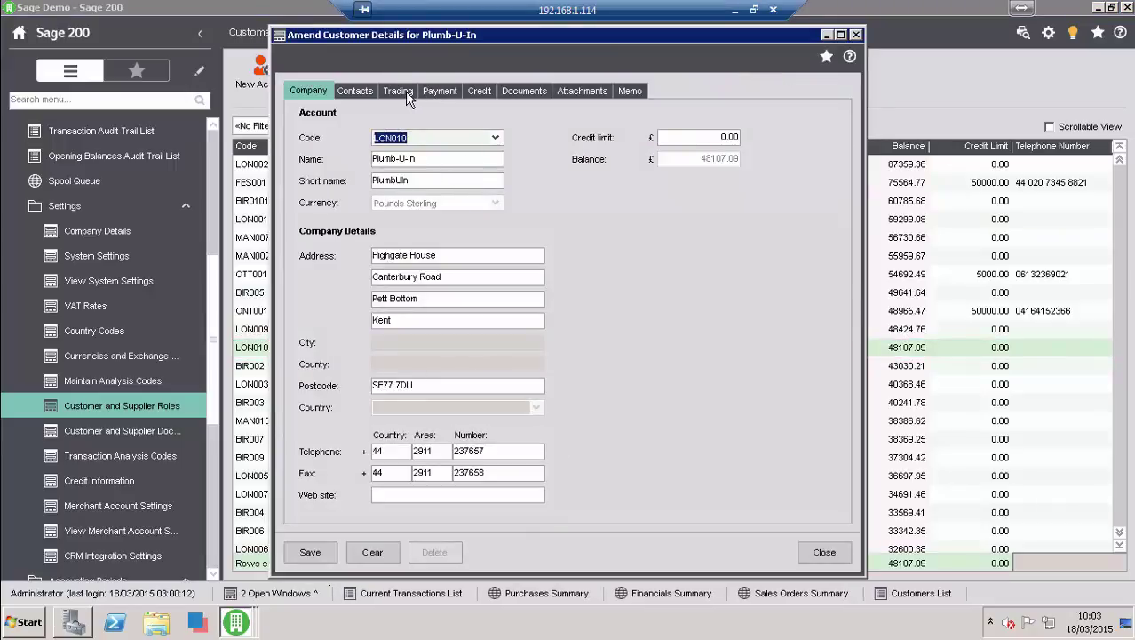
click(357, 90)
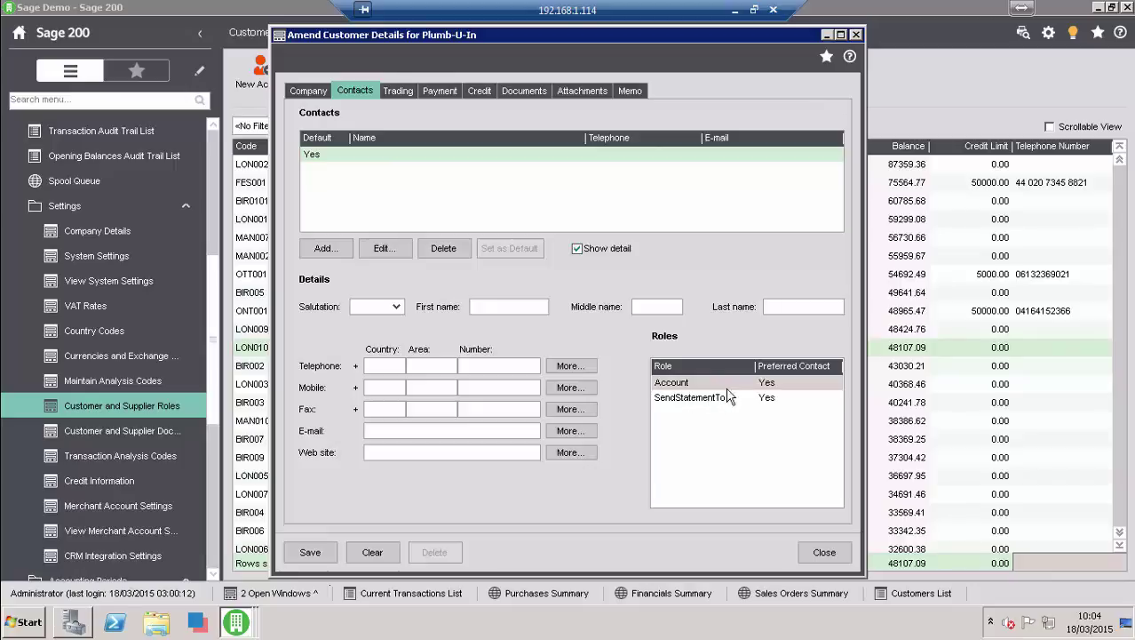
click(820, 553)
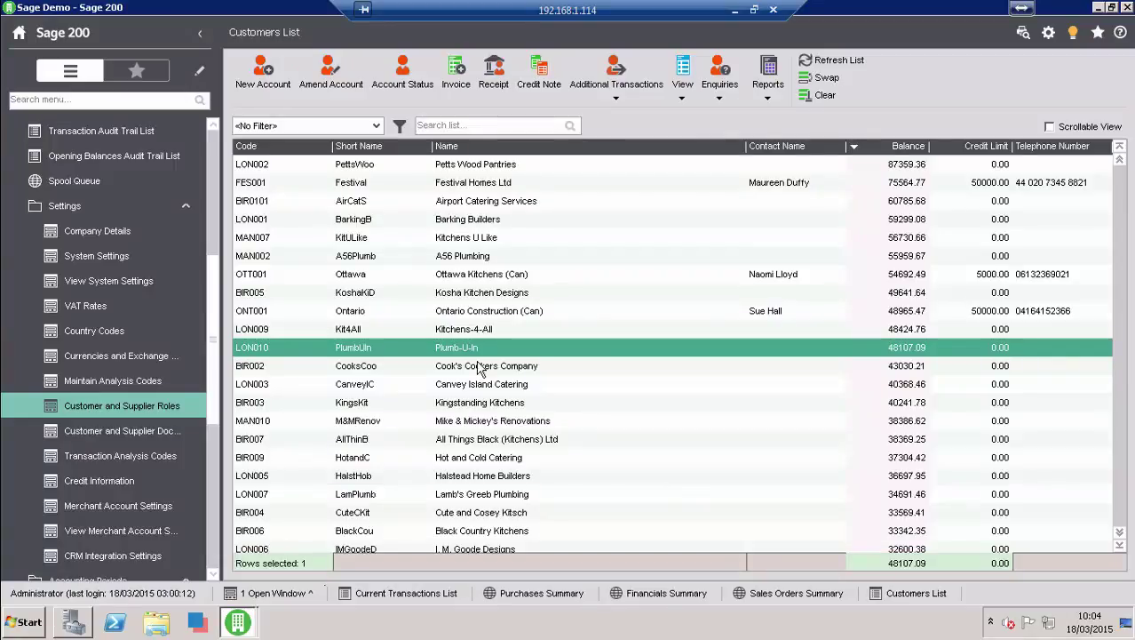
- Abandon a started receipt for Plumb-U-In and deselect that customer row
click(91, 256)
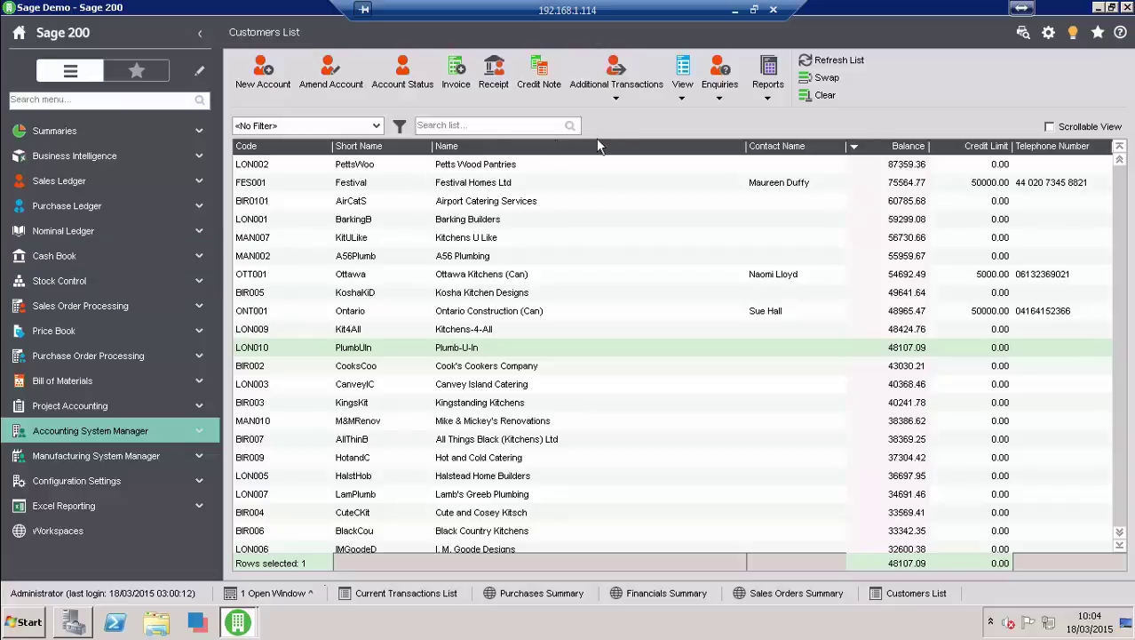
click(494, 69)
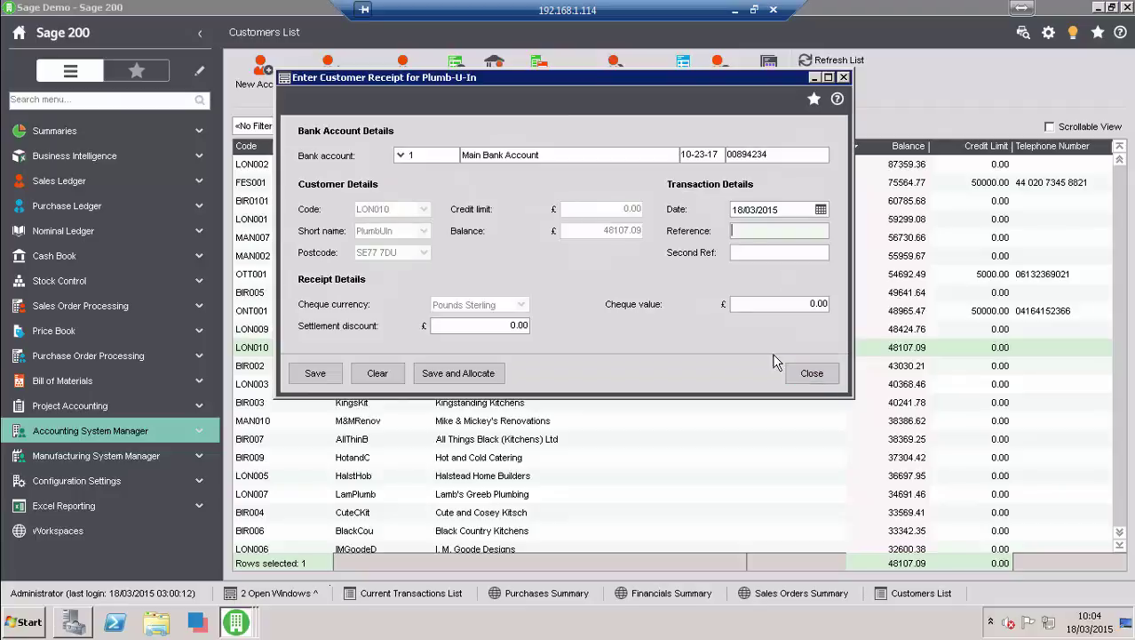
click(812, 374)
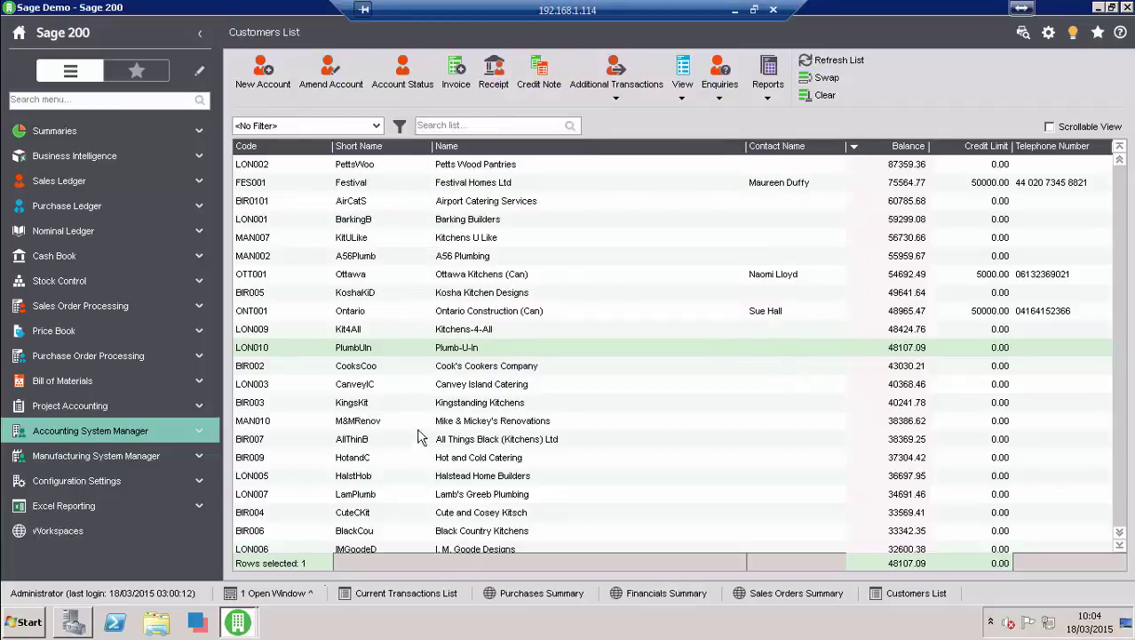
click(816, 95)
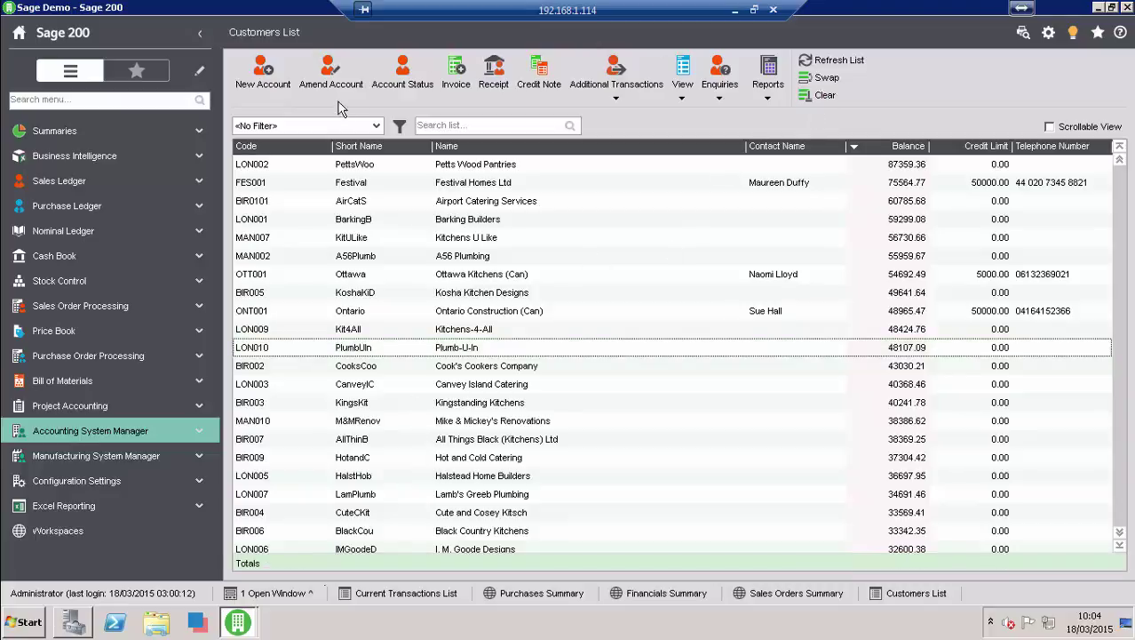
- Start a receipt for Nantes Home Stores (Fr) in Euro, selecting exchange rate 1.637023
click(494, 76)
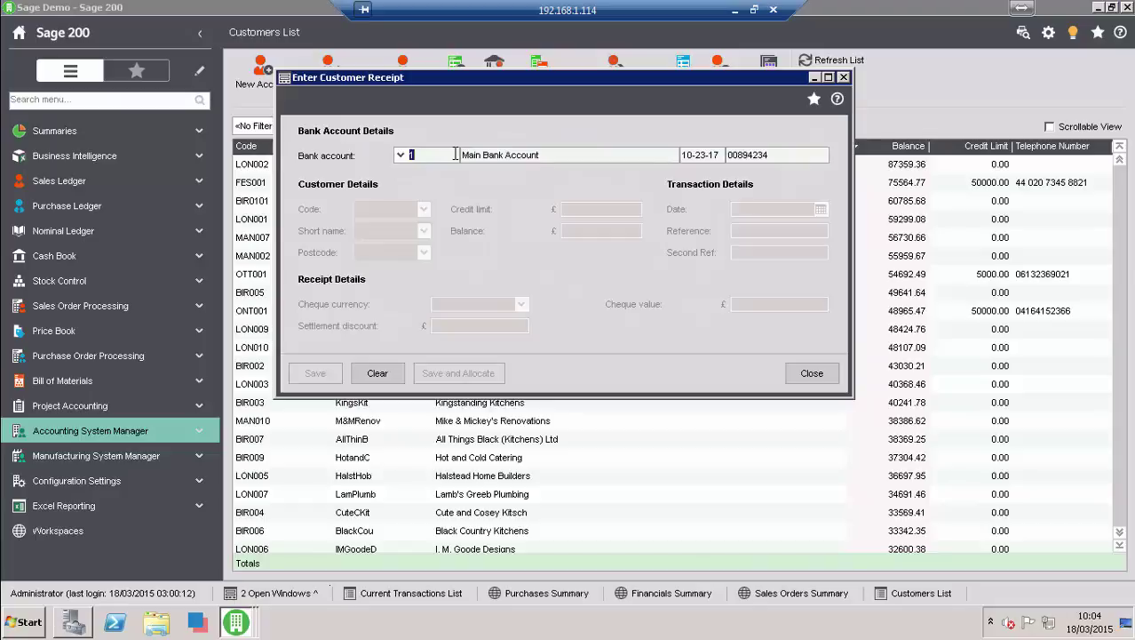
key(Tab)
key(Tab)
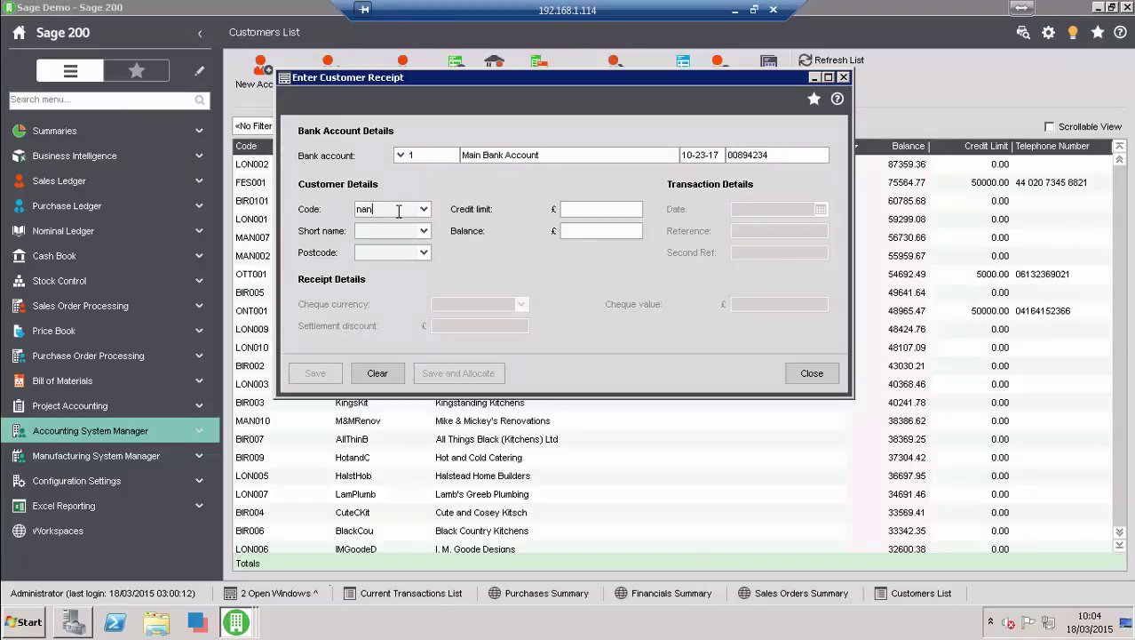
key(Return)
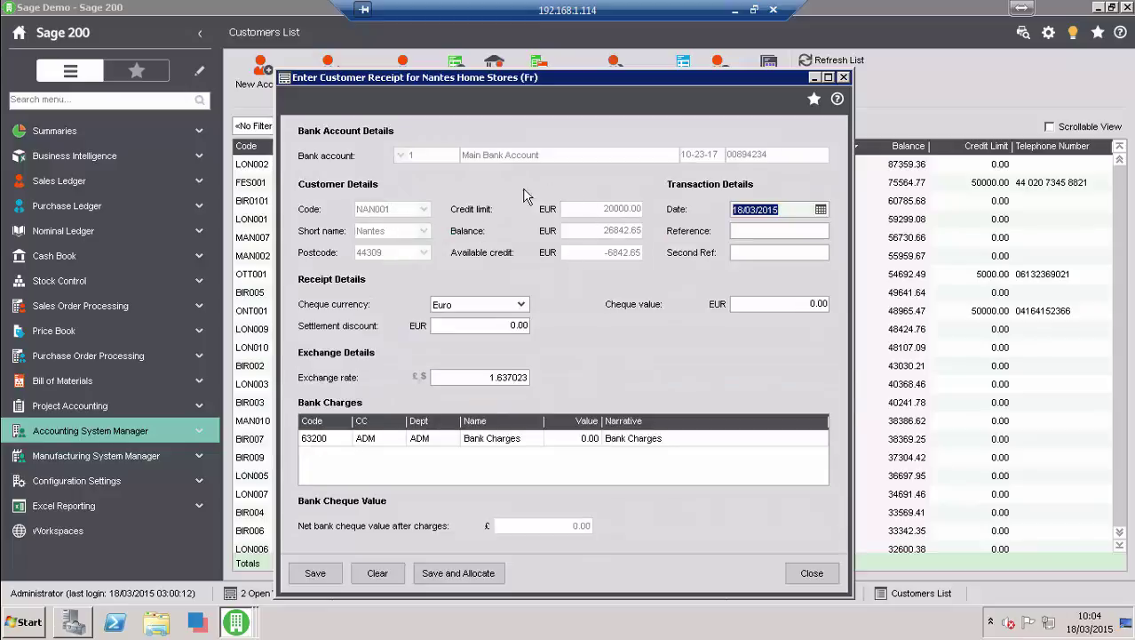
click(522, 304)
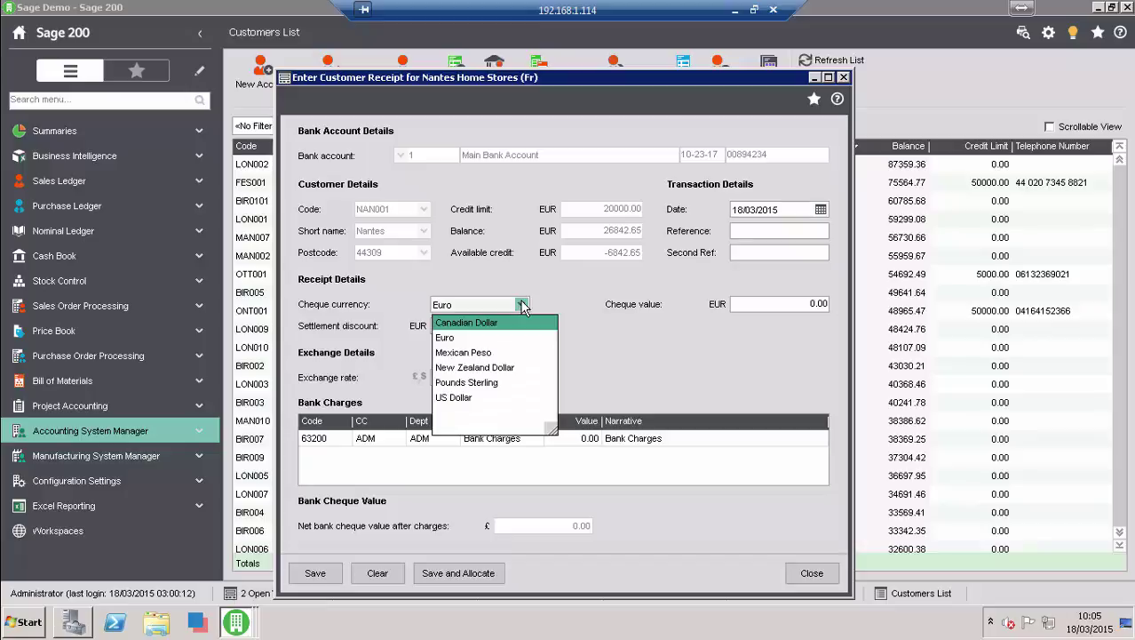
click(503, 283)
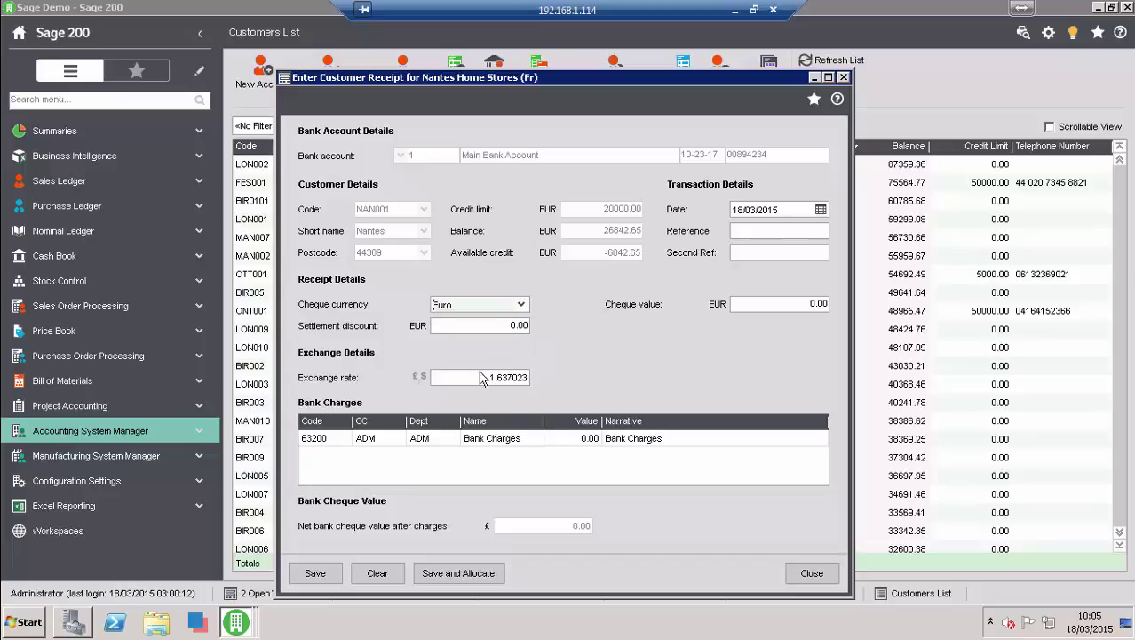
drag(437, 377, 528, 379)
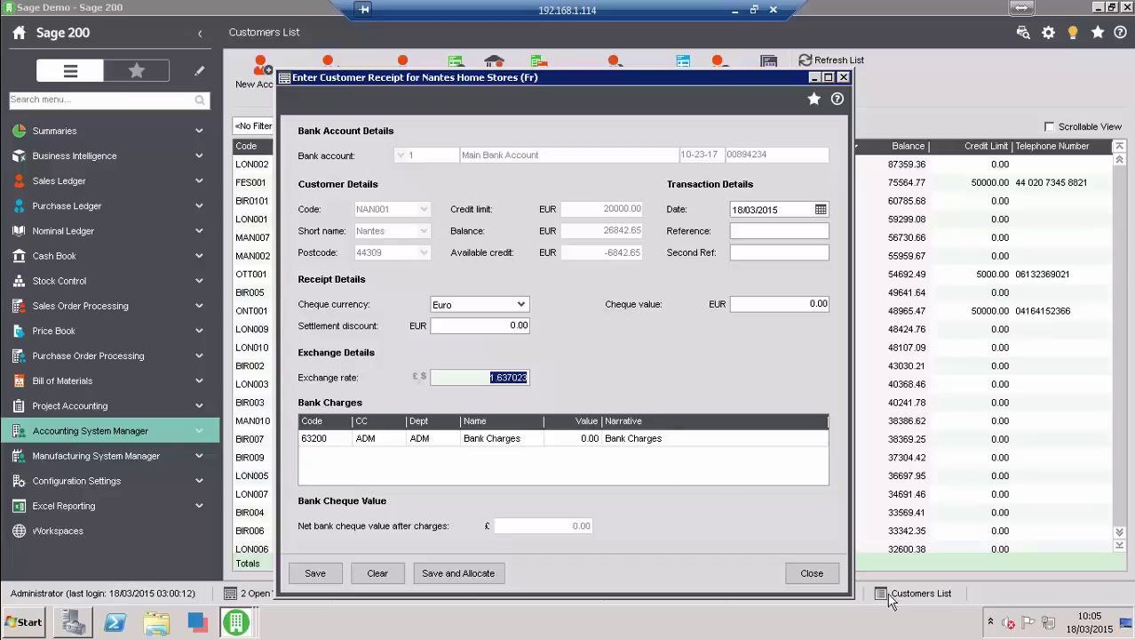
- Discard the unsaved receipt and open the Nominal Ledger's Nominal List
click(812, 573)
key(n)
click(62, 231)
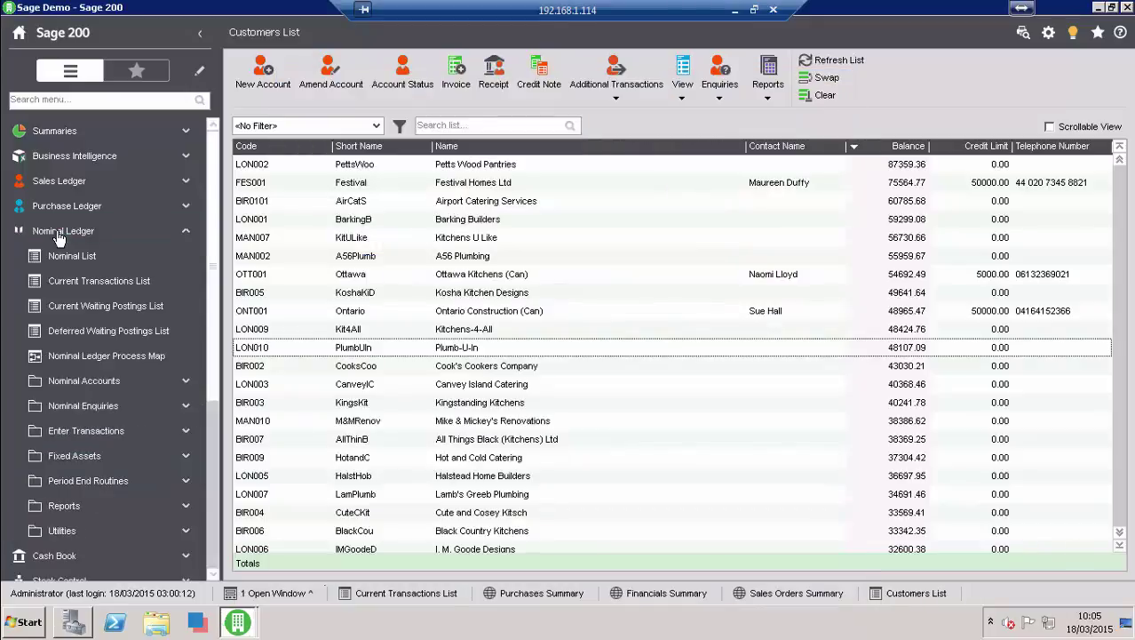
click(66, 255)
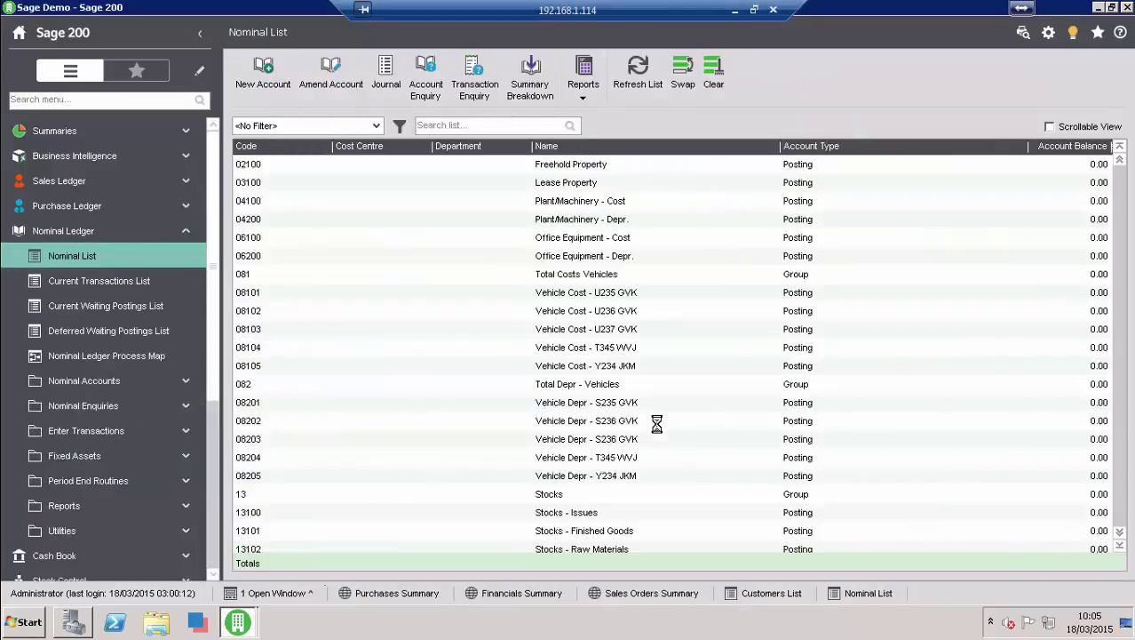
- Browse the nominal accounts down to the 31100 sales accounts, selecting Sales Manchester
click(478, 331)
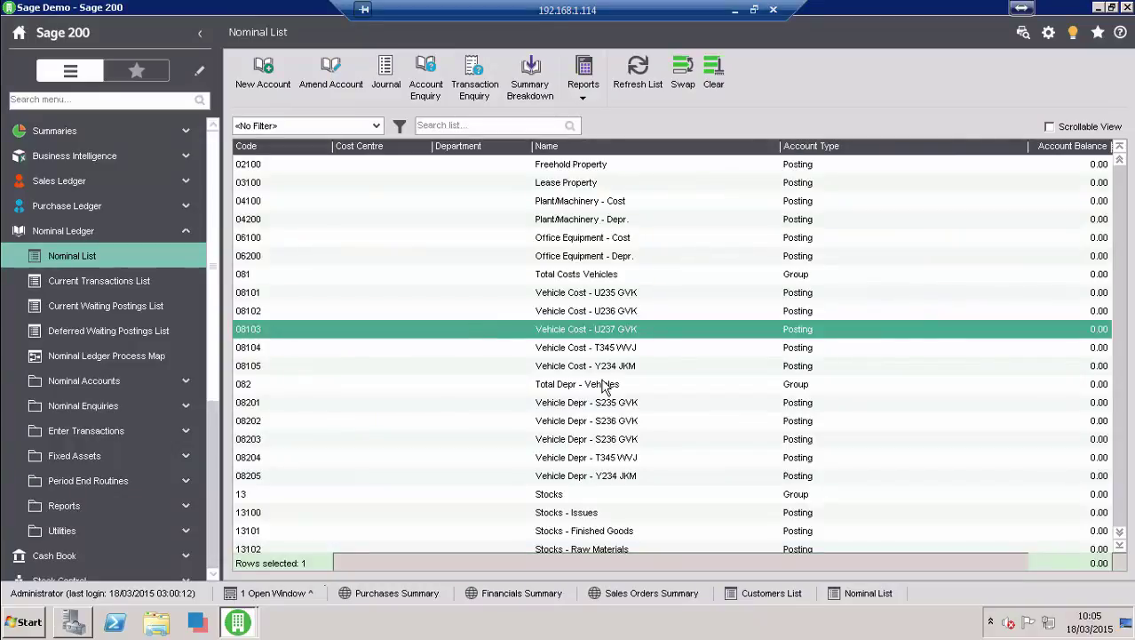
key(Page_Down)
key(Page_Down)
key(Page_Down)
key(Page_Down)
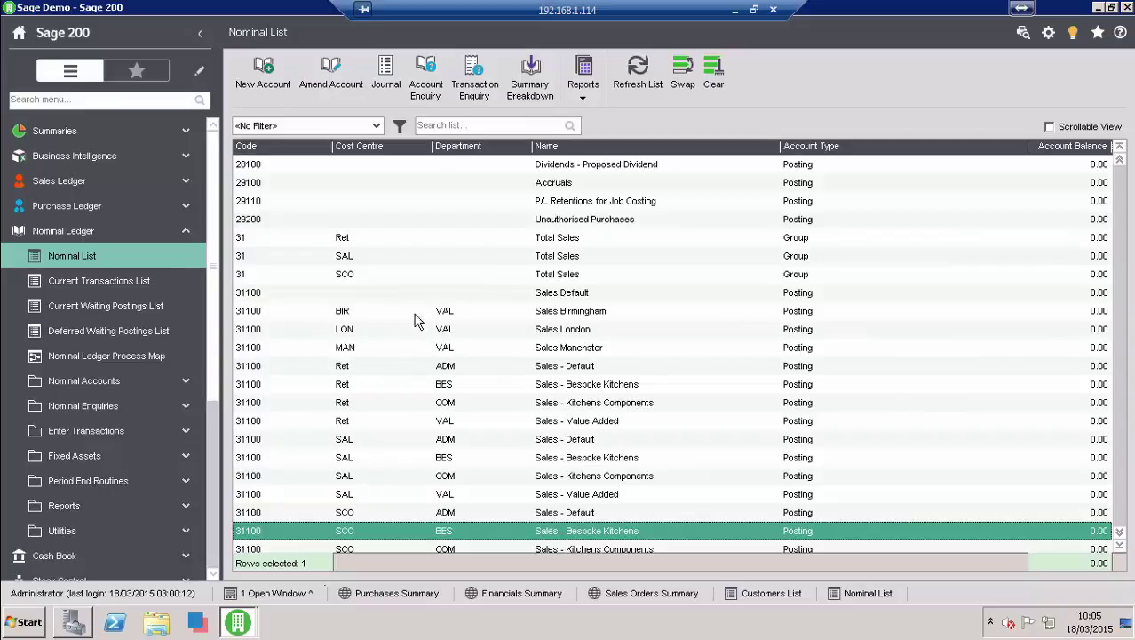
click(263, 351)
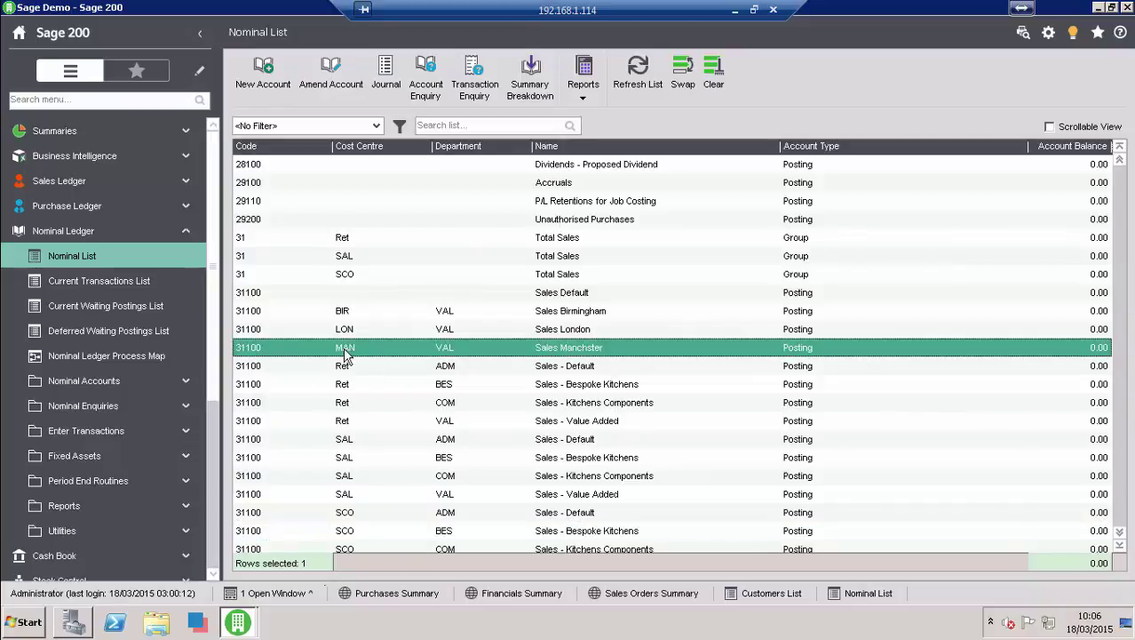
click(713, 74)
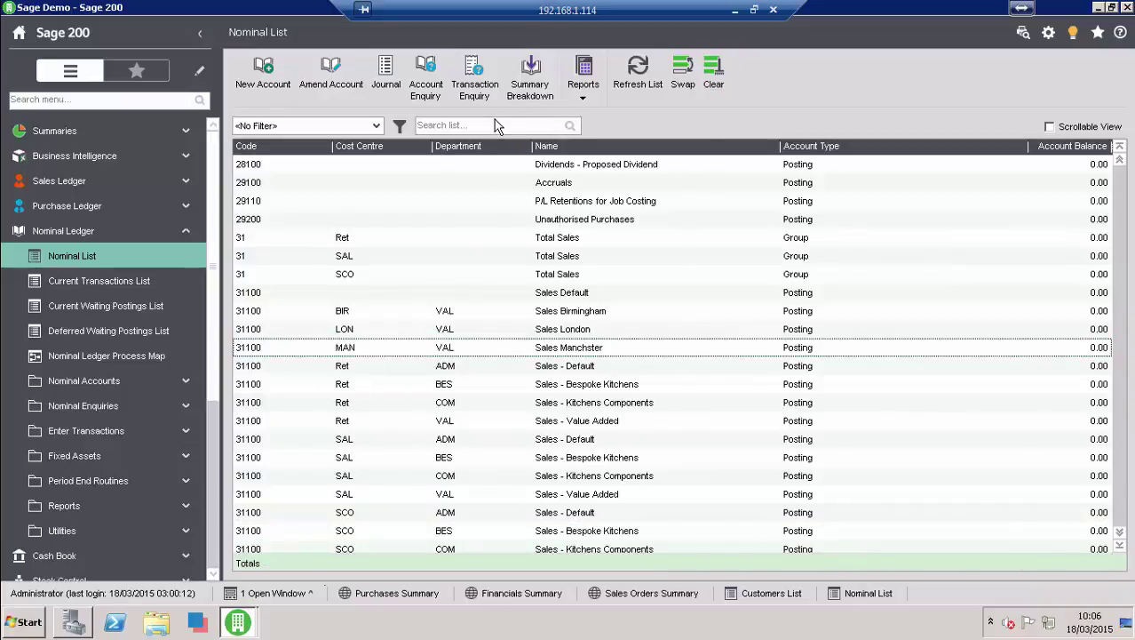
click(533, 79)
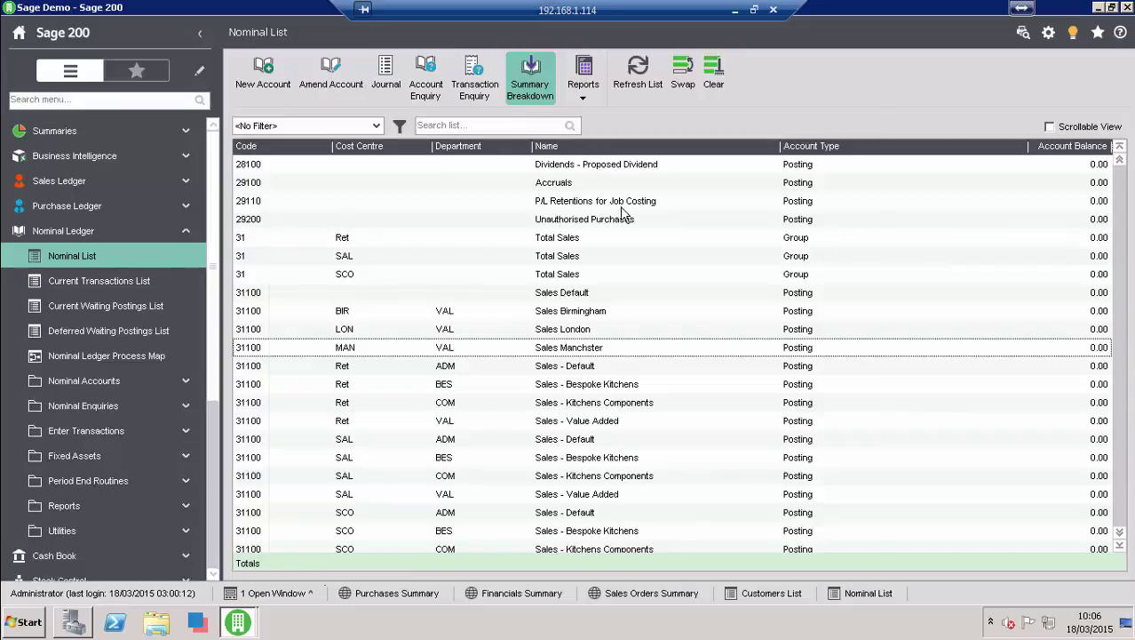
text(31)
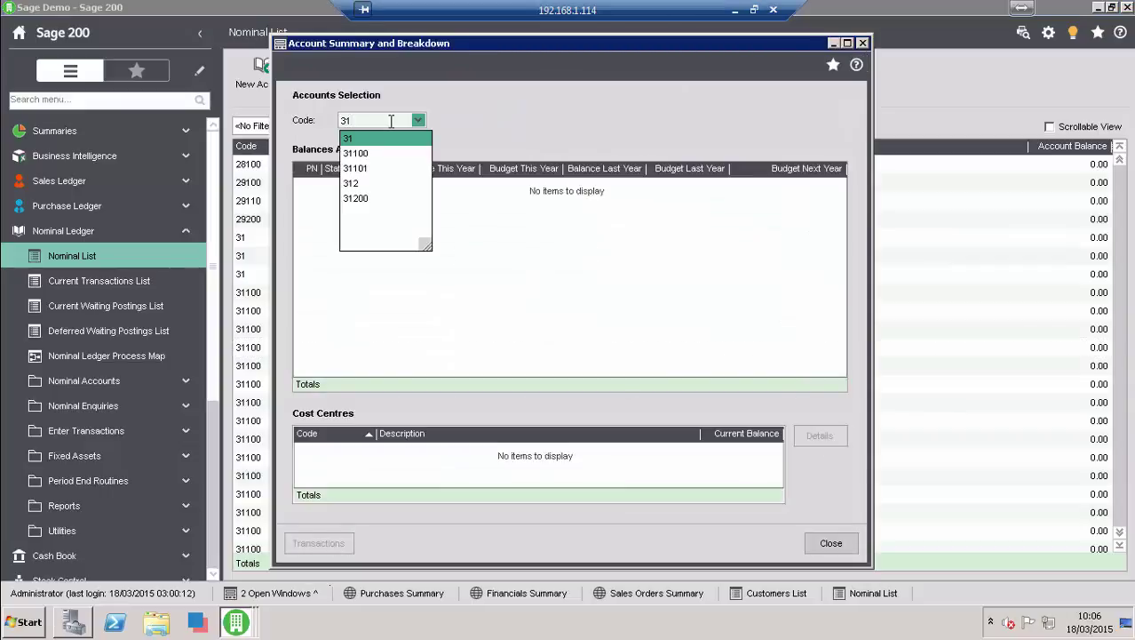
key(Down)
key(Return)
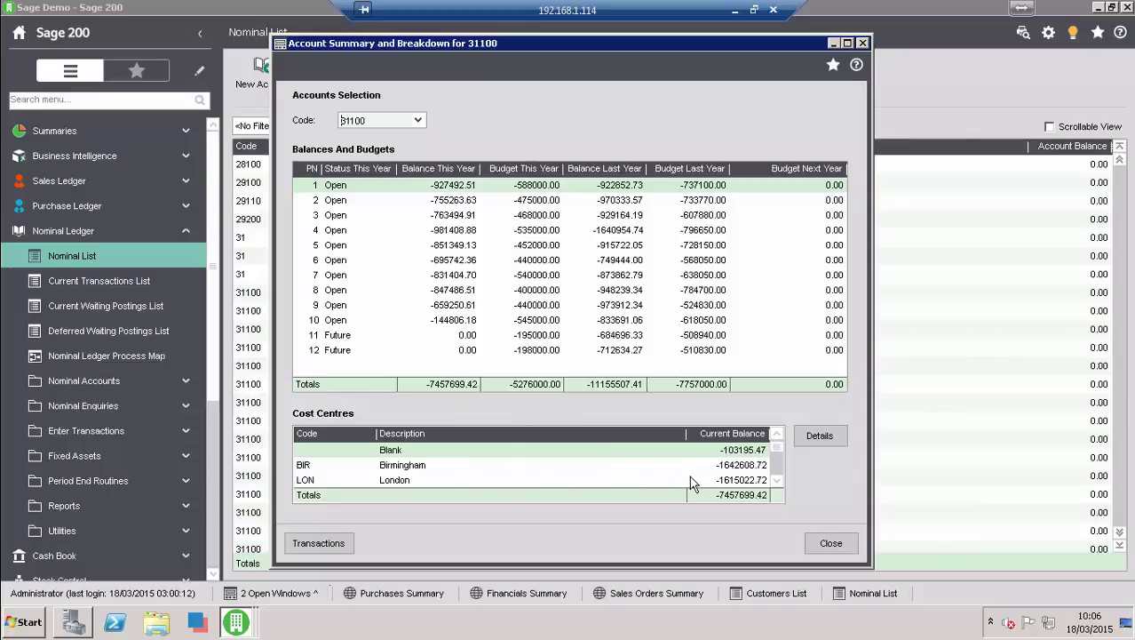
click(377, 464)
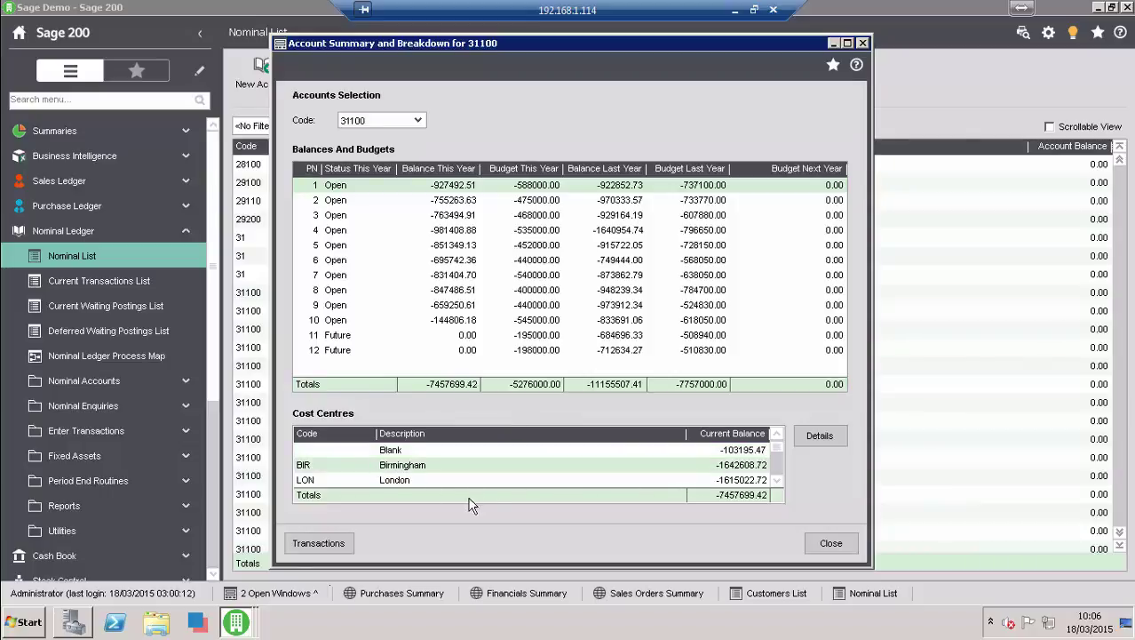
click(820, 441)
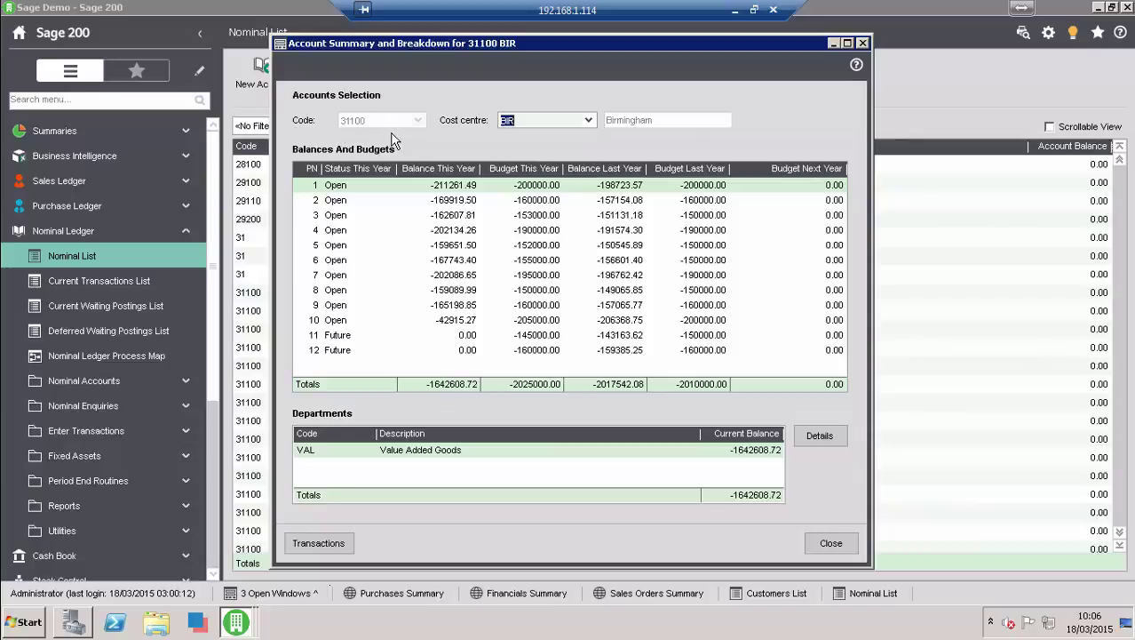
click(830, 543)
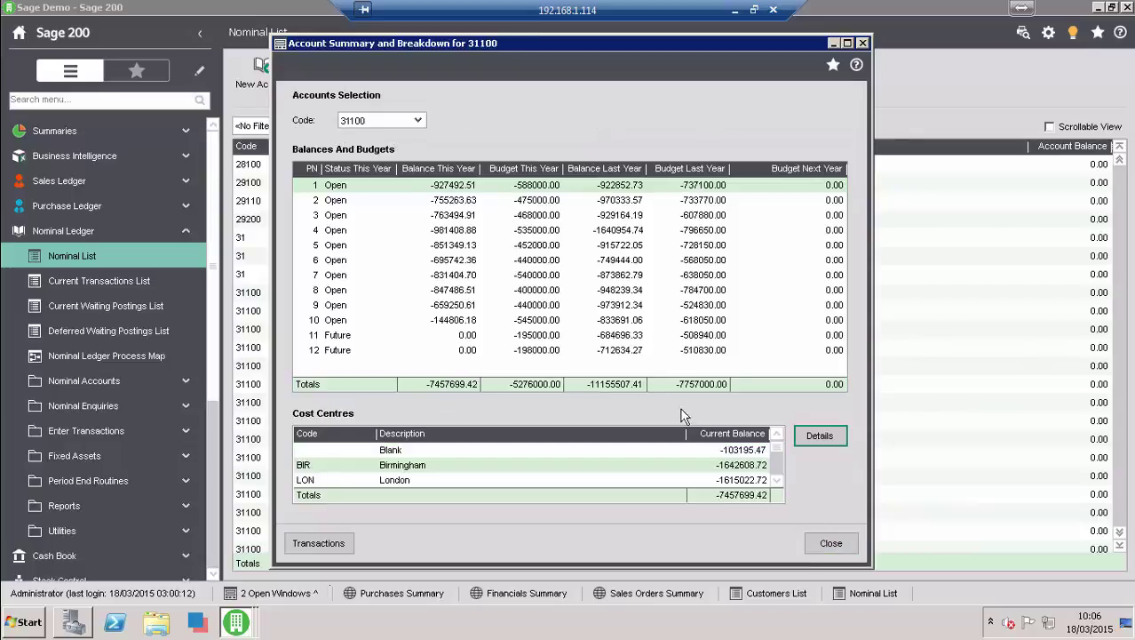
click(862, 43)
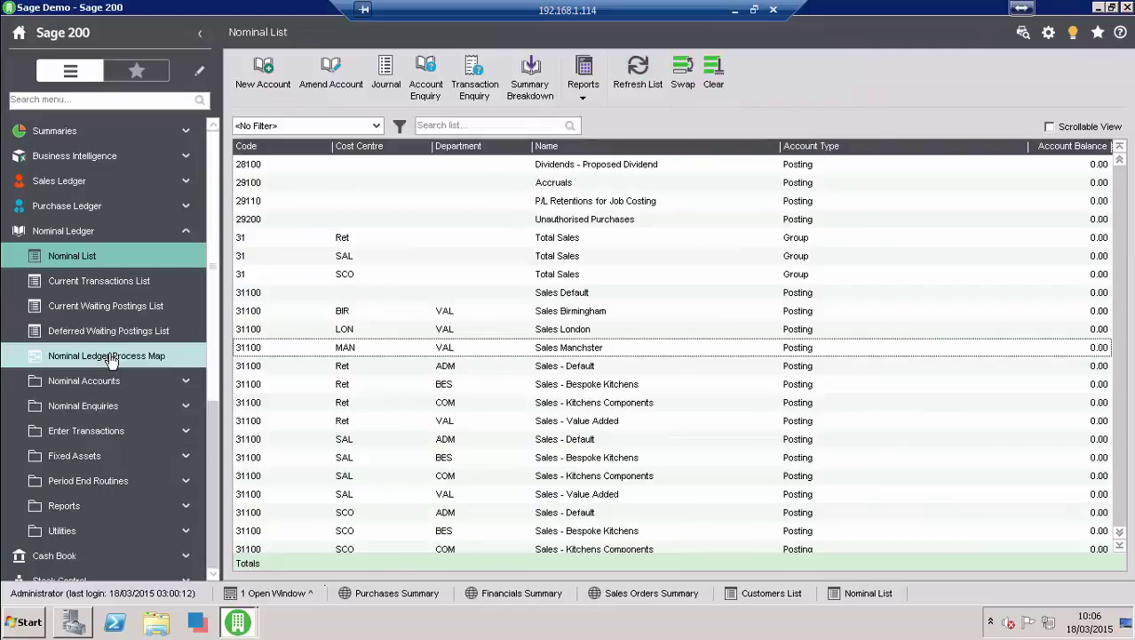
click(62, 531)
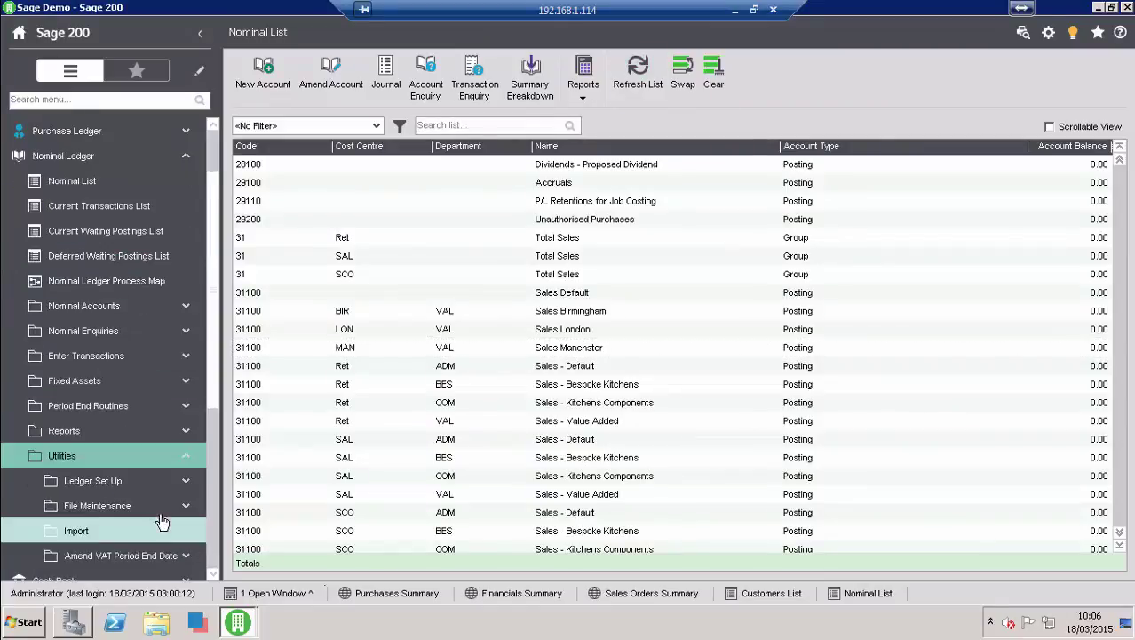
click(104, 486)
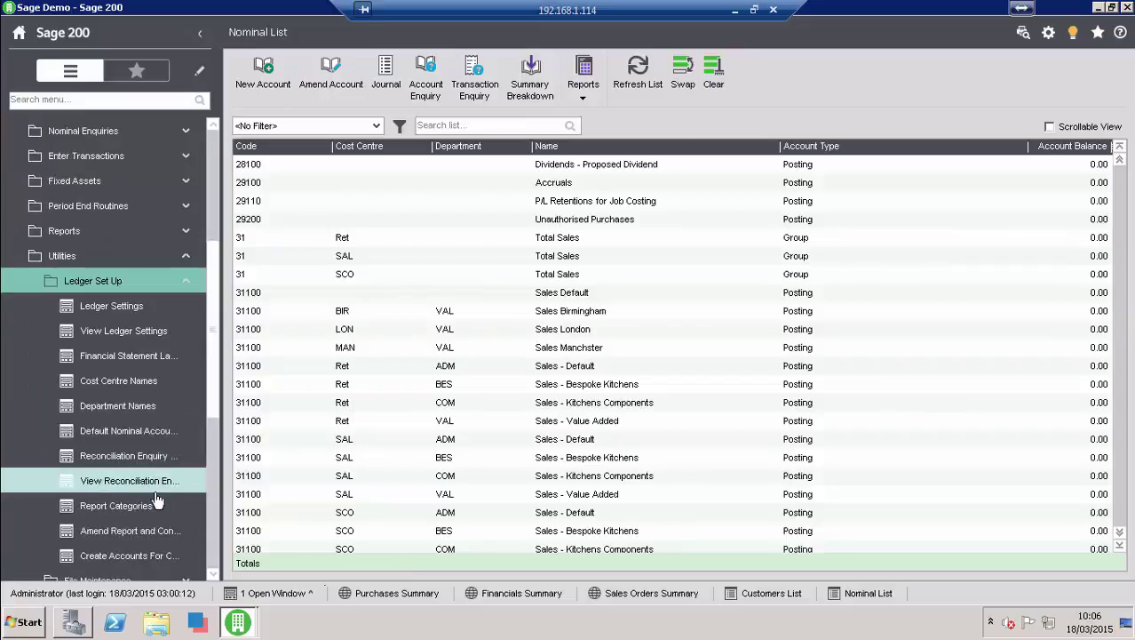
click(156, 357)
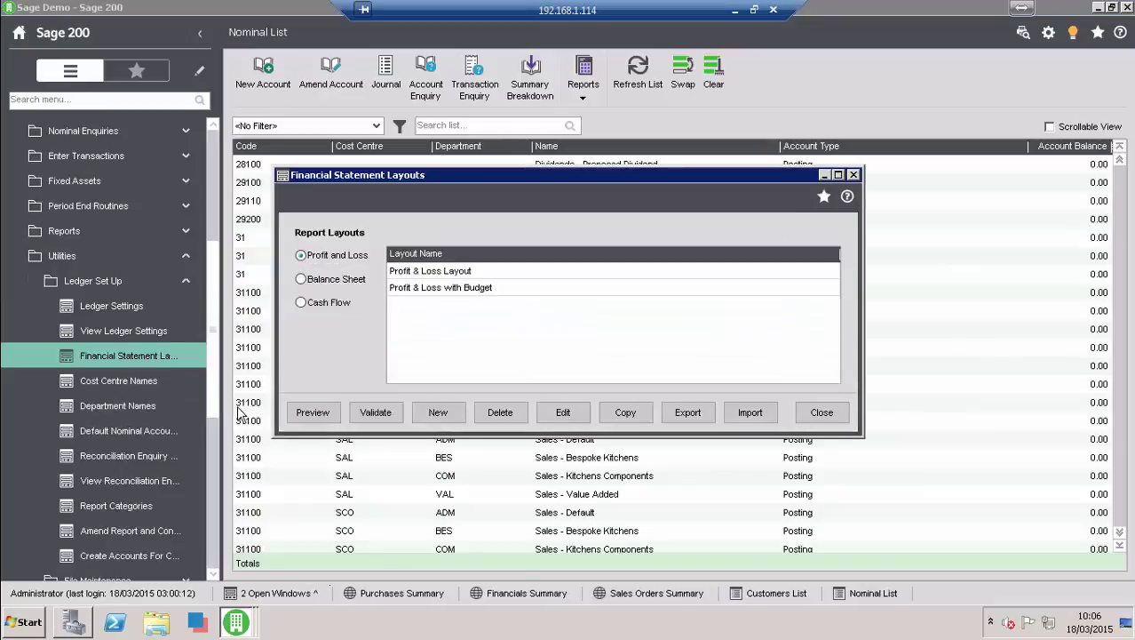
click(445, 277)
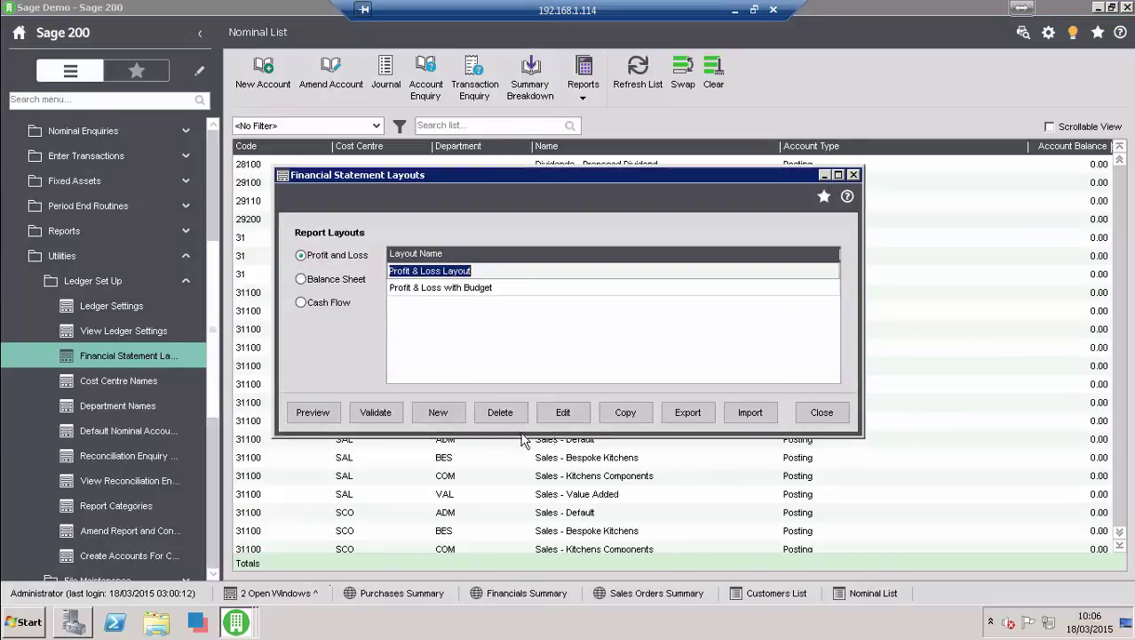
click(547, 416)
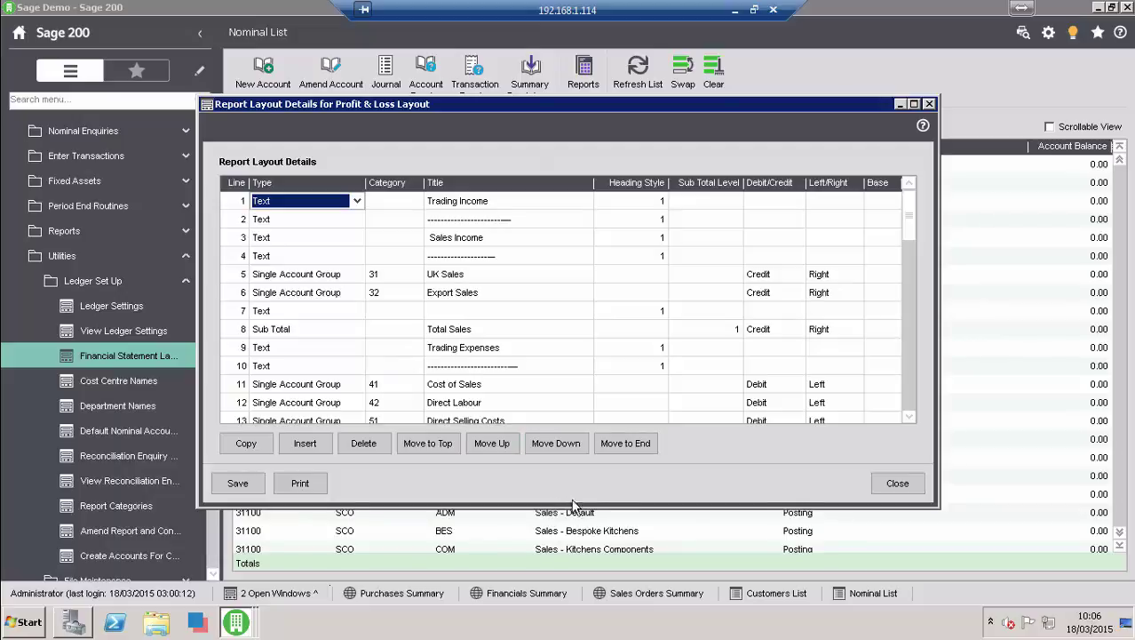
click(902, 486)
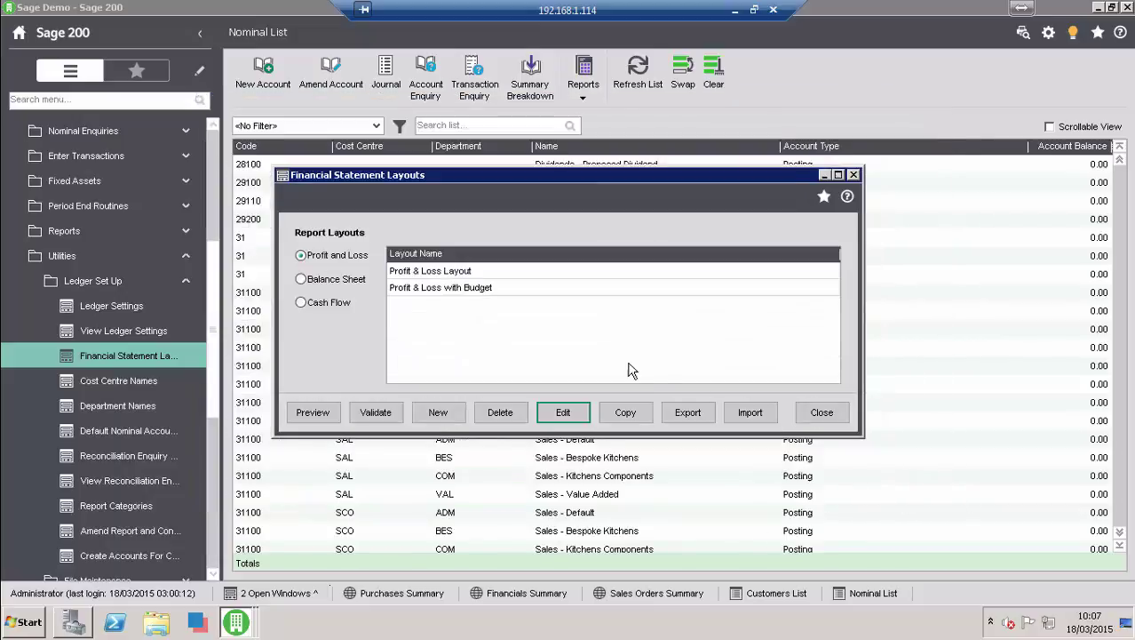
- Close the statement layouts and load the View Nominal Ledger structure for the chosen periods
click(822, 412)
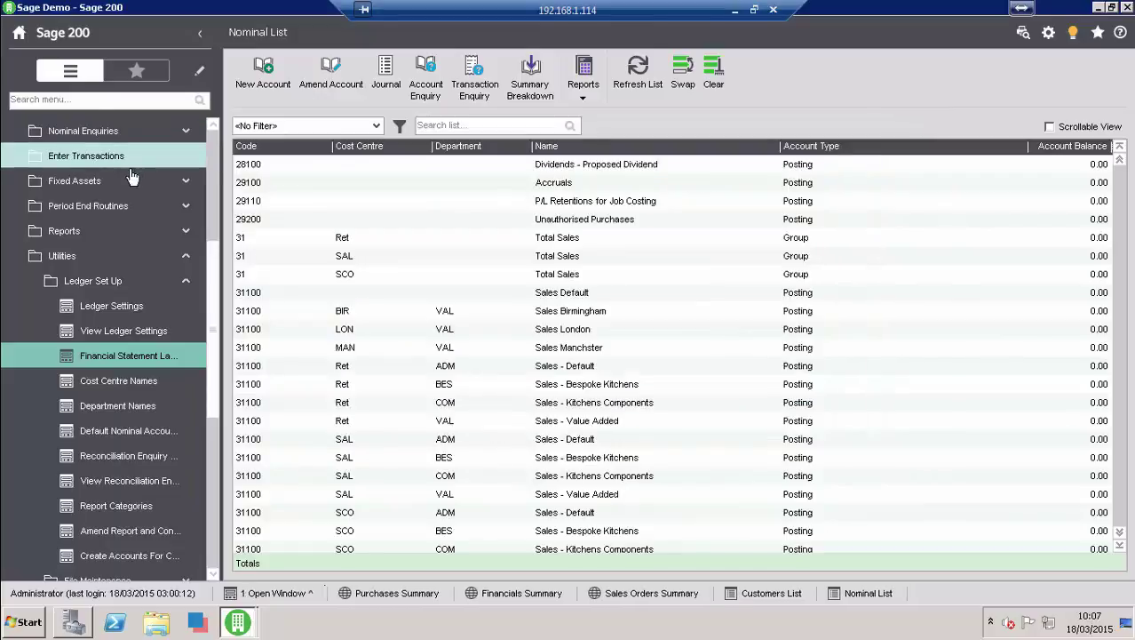
click(167, 133)
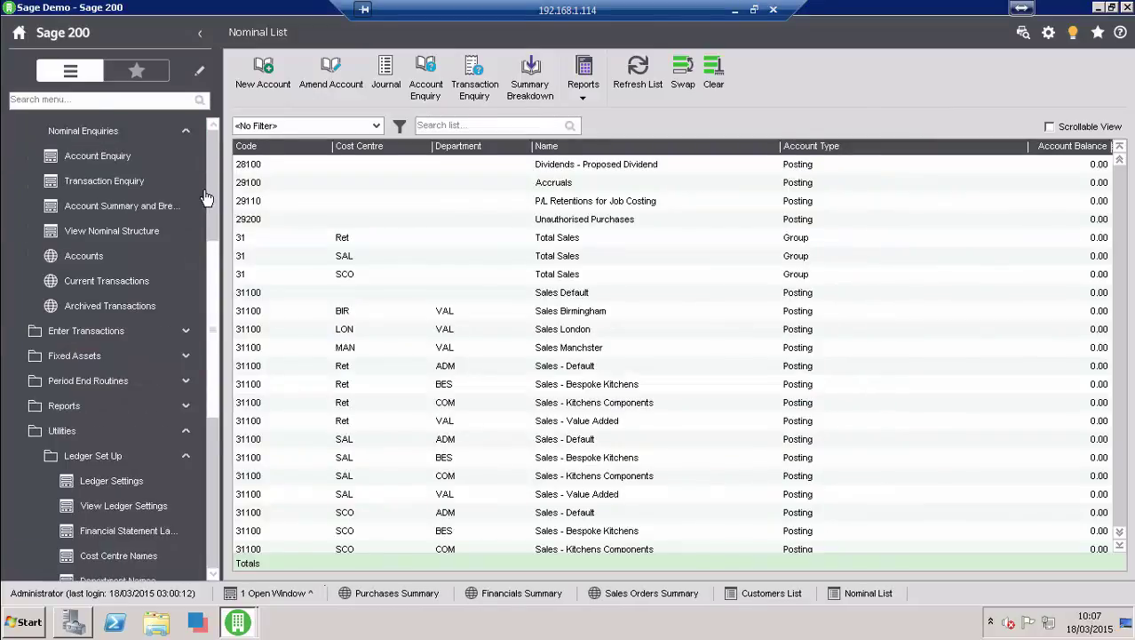
click(127, 230)
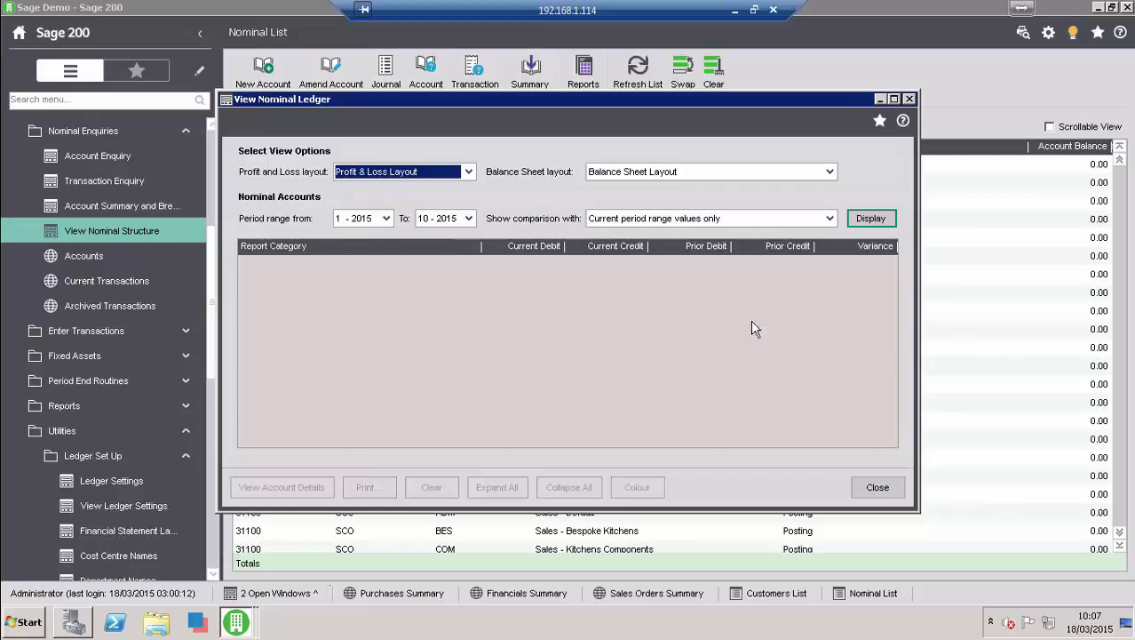
click(867, 220)
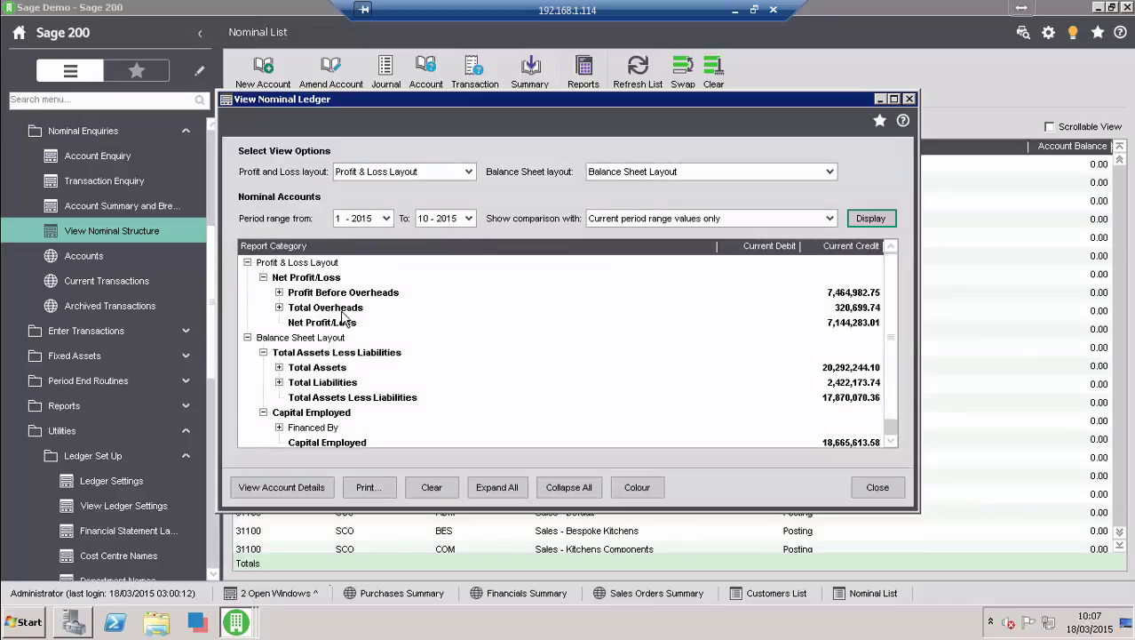
- Expand the Profit & Loss Layout from Net Profit/Loss down to Sales Income
click(251, 265)
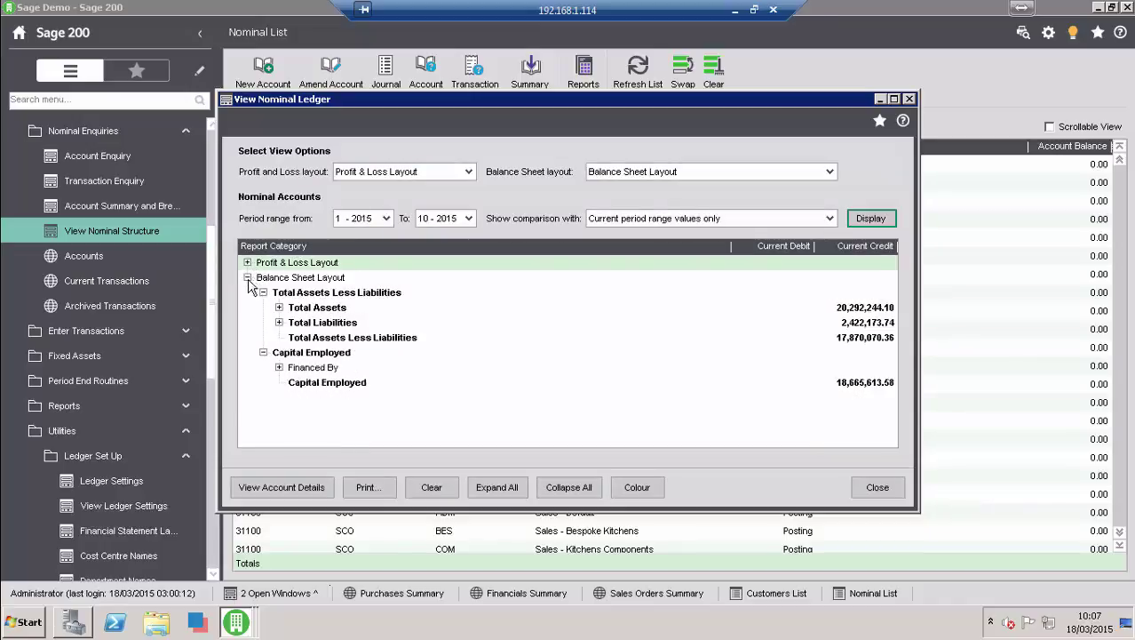
click(248, 278)
click(249, 264)
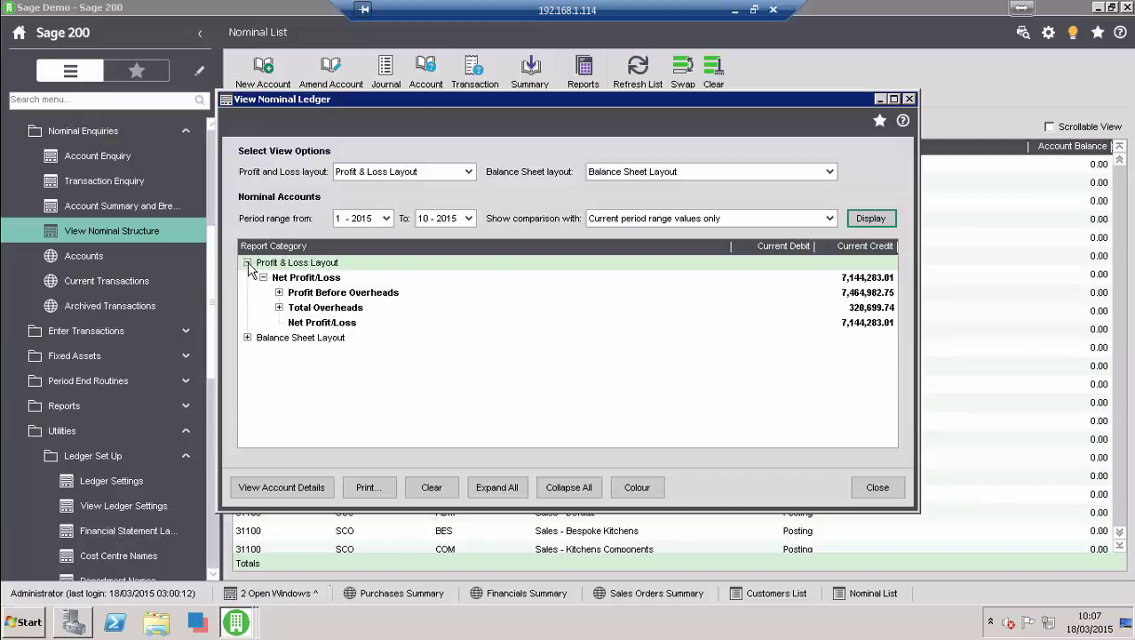
click(307, 279)
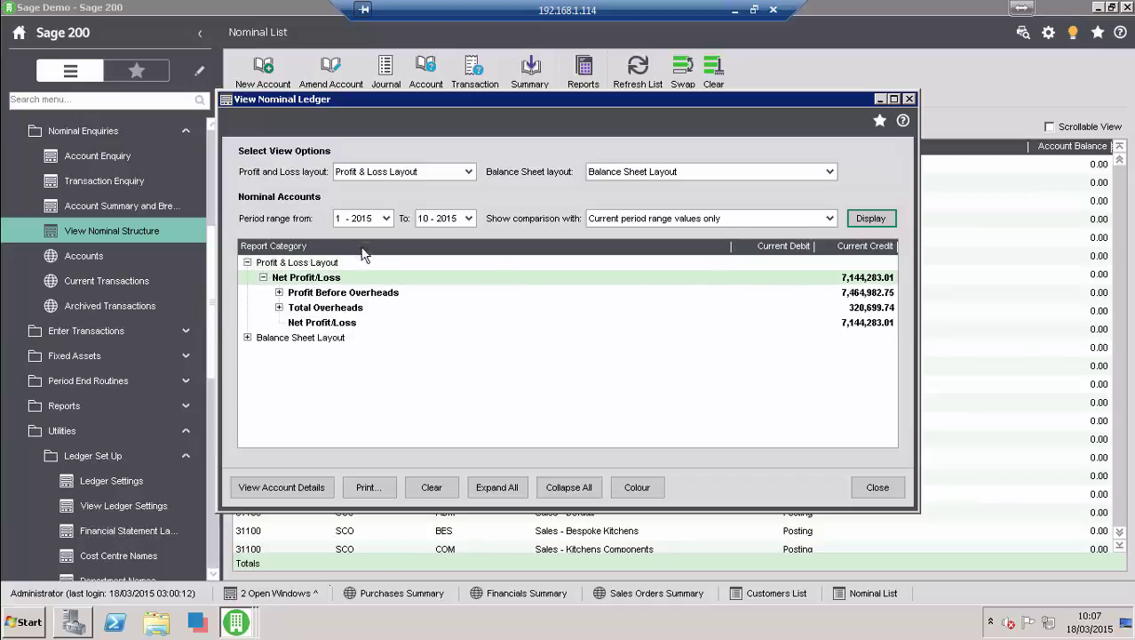
click(279, 293)
click(295, 308)
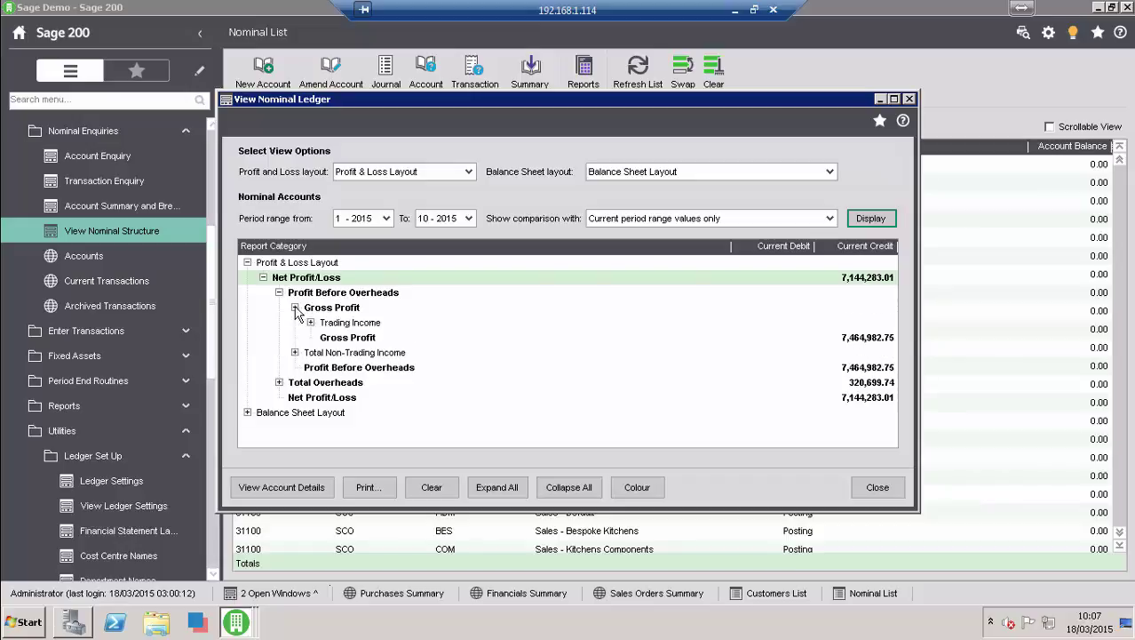
click(310, 322)
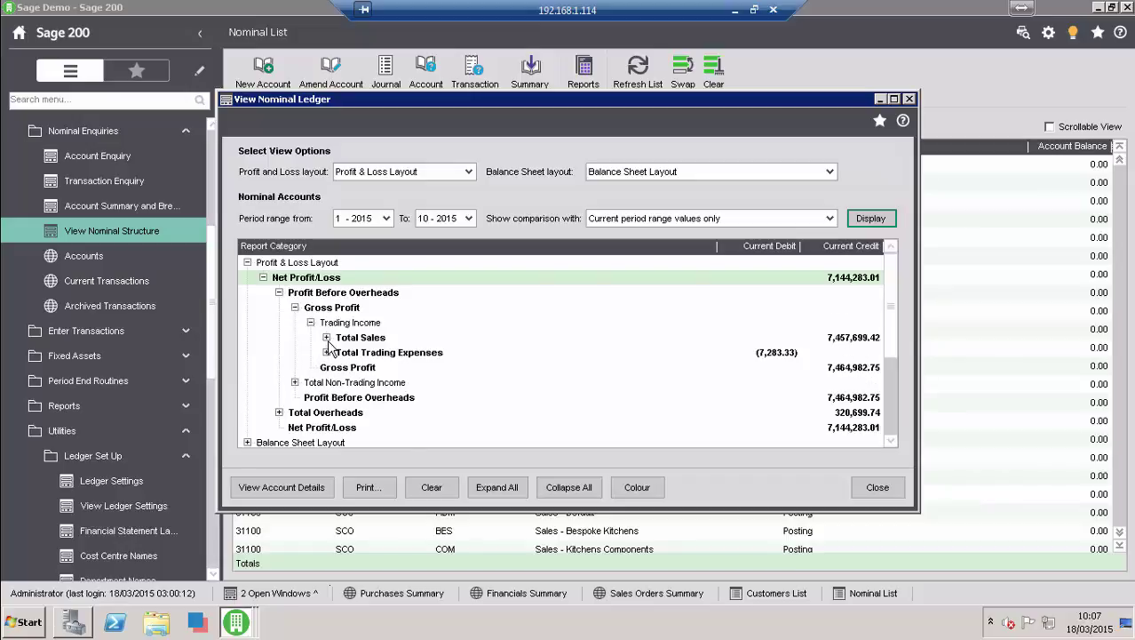
click(326, 337)
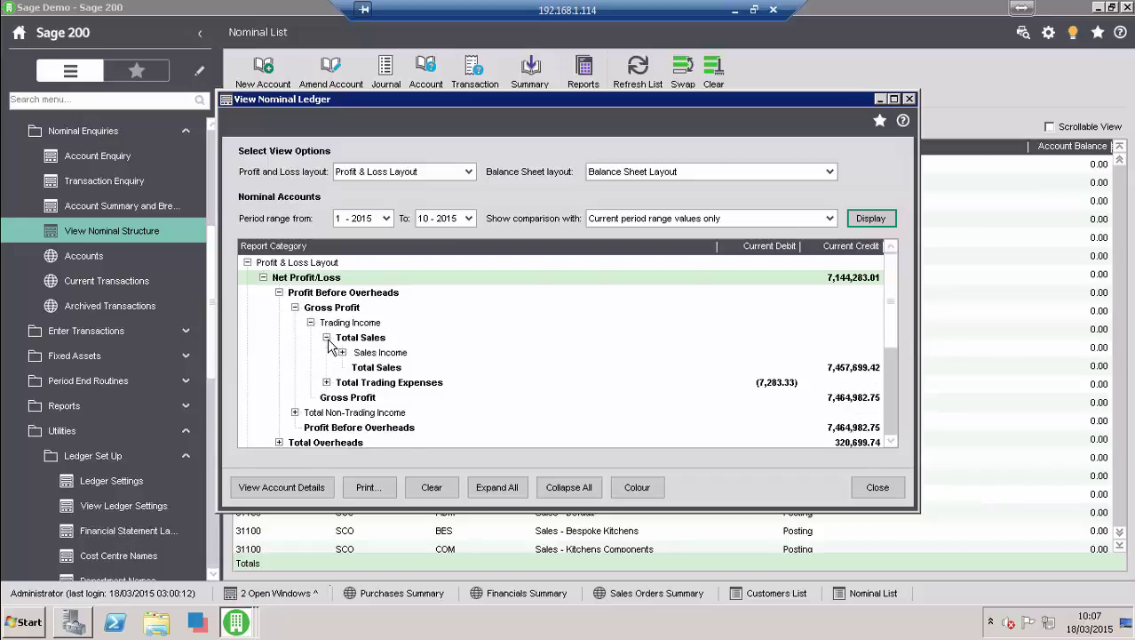
- Expand Total Trading Expenses into cost lines like Direct Labour, then close the view
click(354, 384)
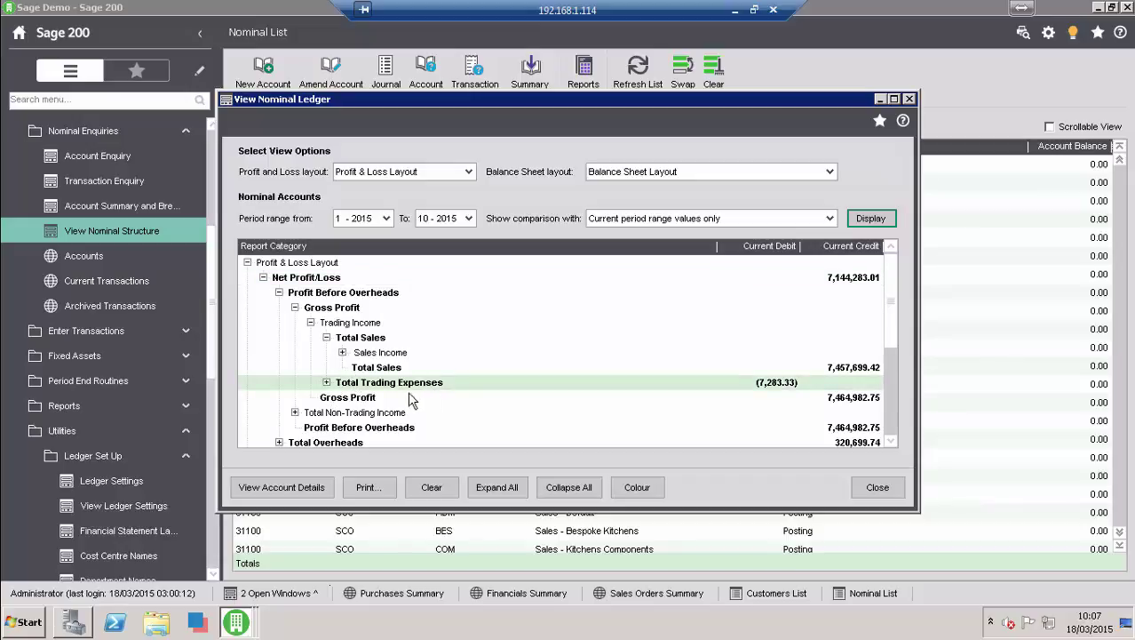
click(326, 382)
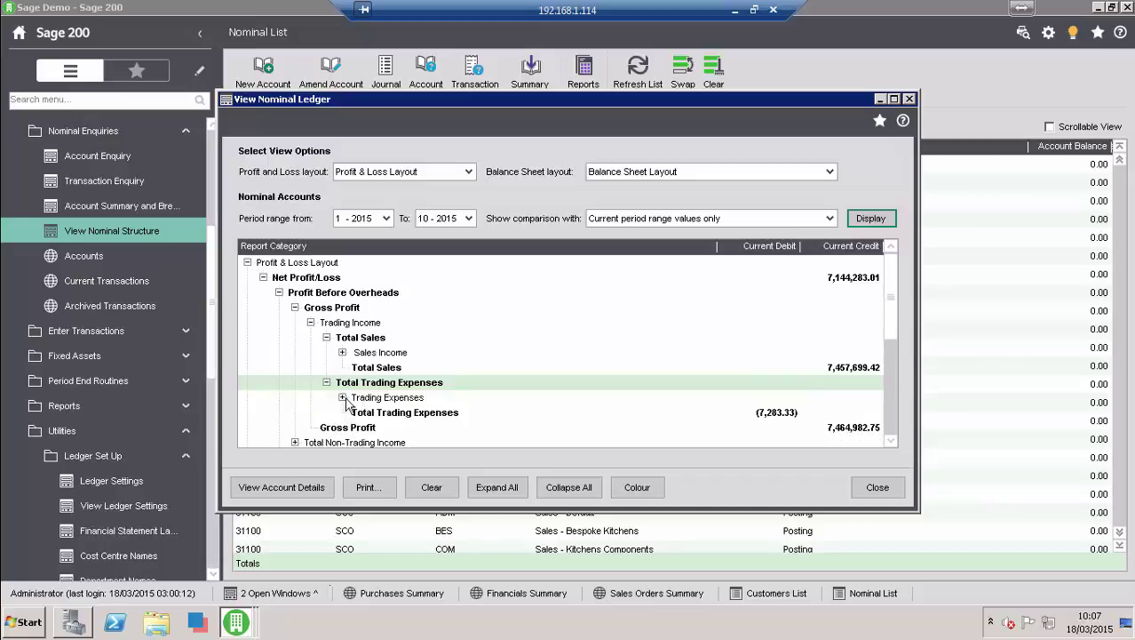
click(342, 397)
click(395, 427)
scroll(426, 434, down, 1)
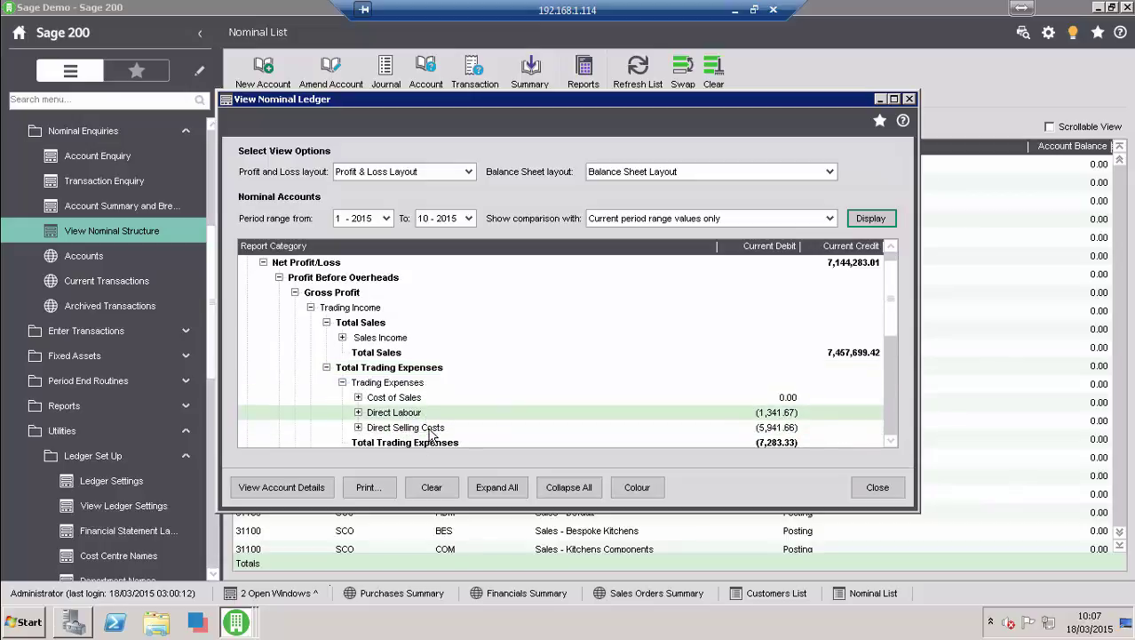
scroll(431, 433, down, 3)
click(875, 487)
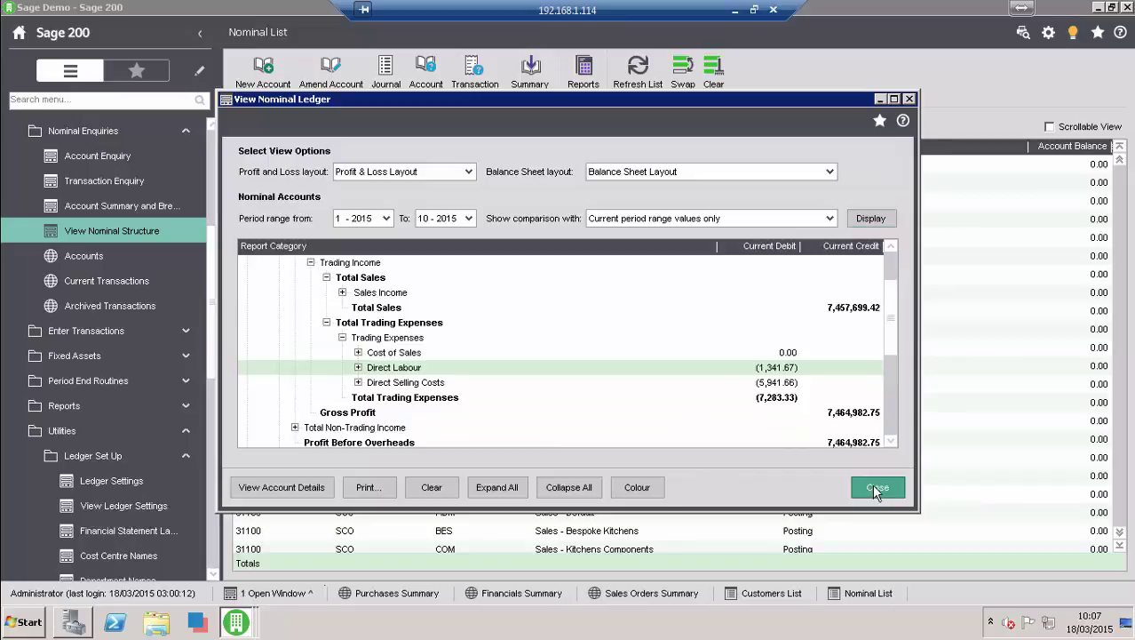
- Open the transaction enquiry for Sales Birmingham (31100 BIR) and select one invoice posting
click(325, 313)
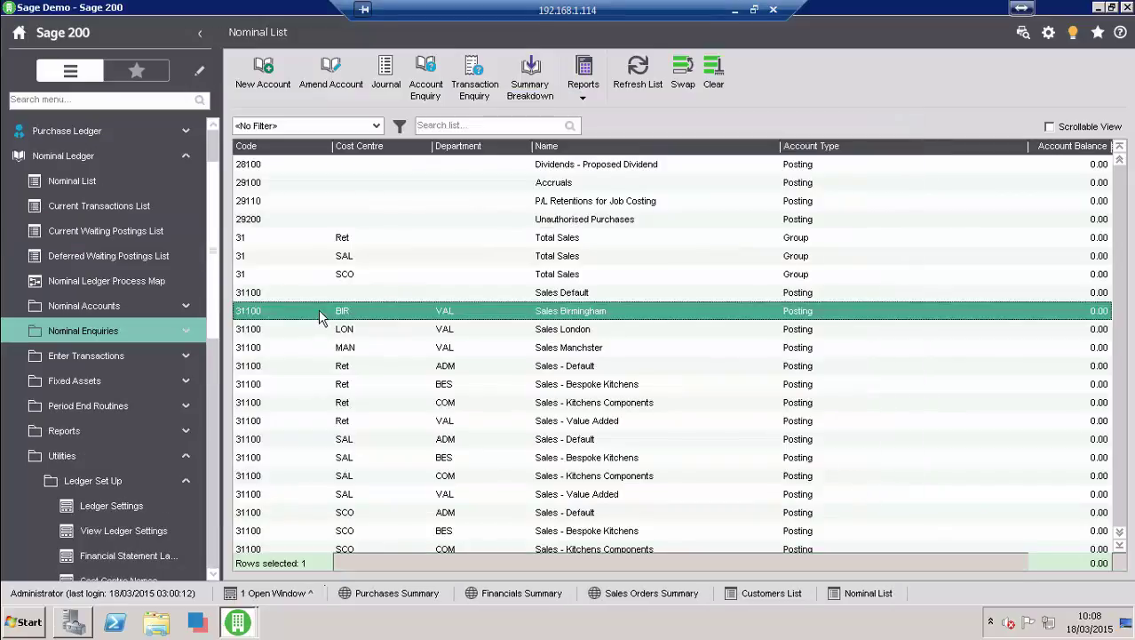
click(474, 76)
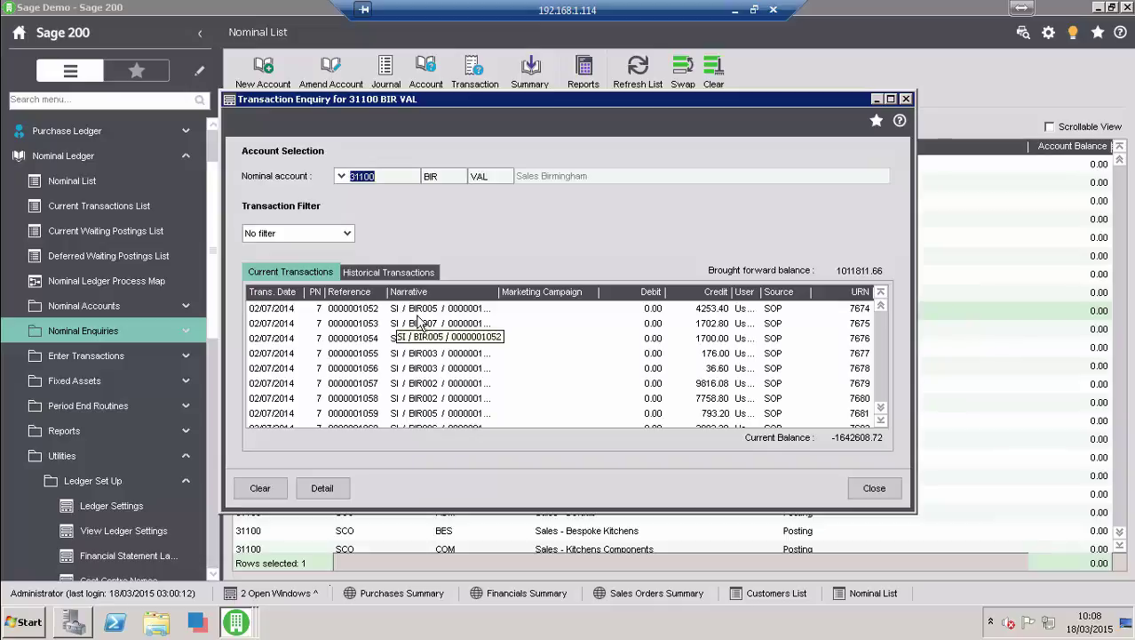
drag(498, 294, 574, 311)
click(455, 324)
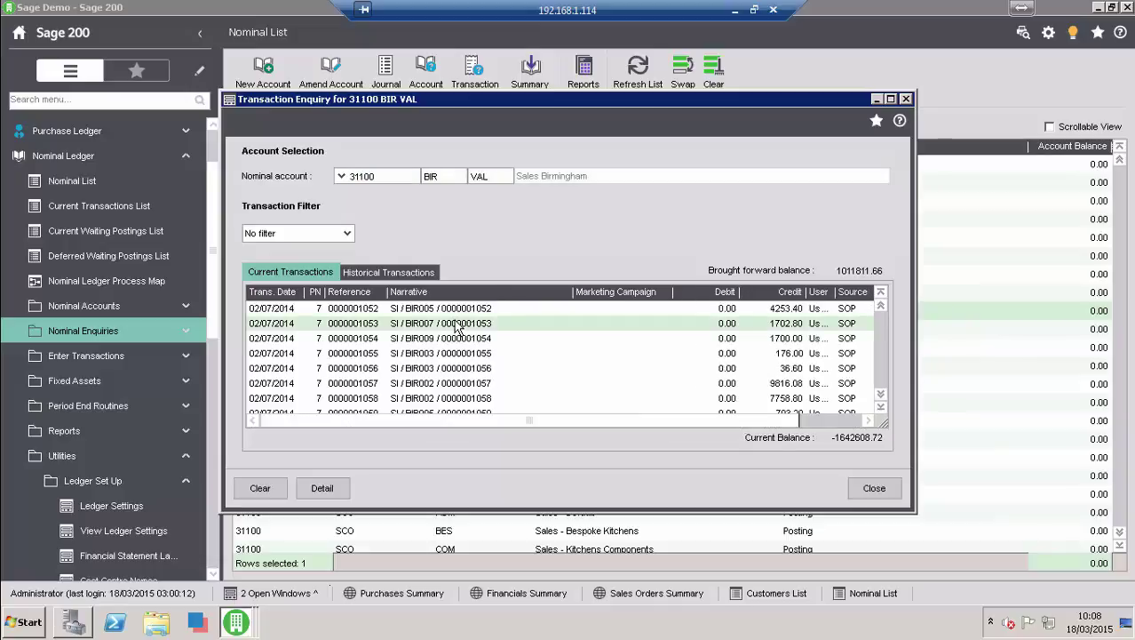
- Inspect the posting's trader transaction, VAT, bank and nominal details, then close
click(328, 491)
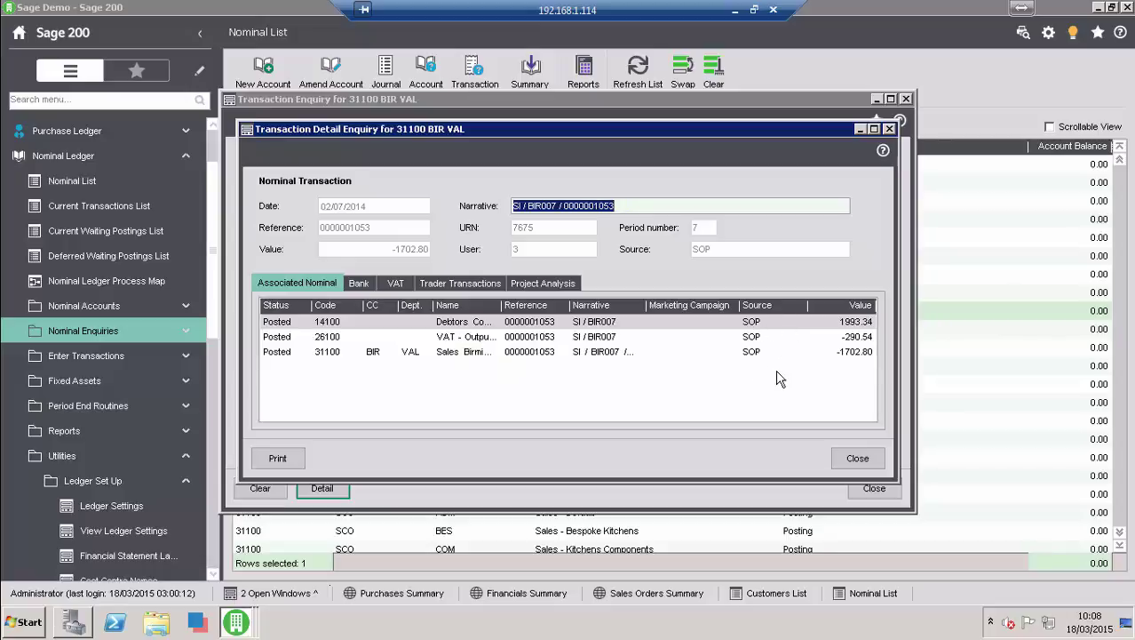
click(437, 282)
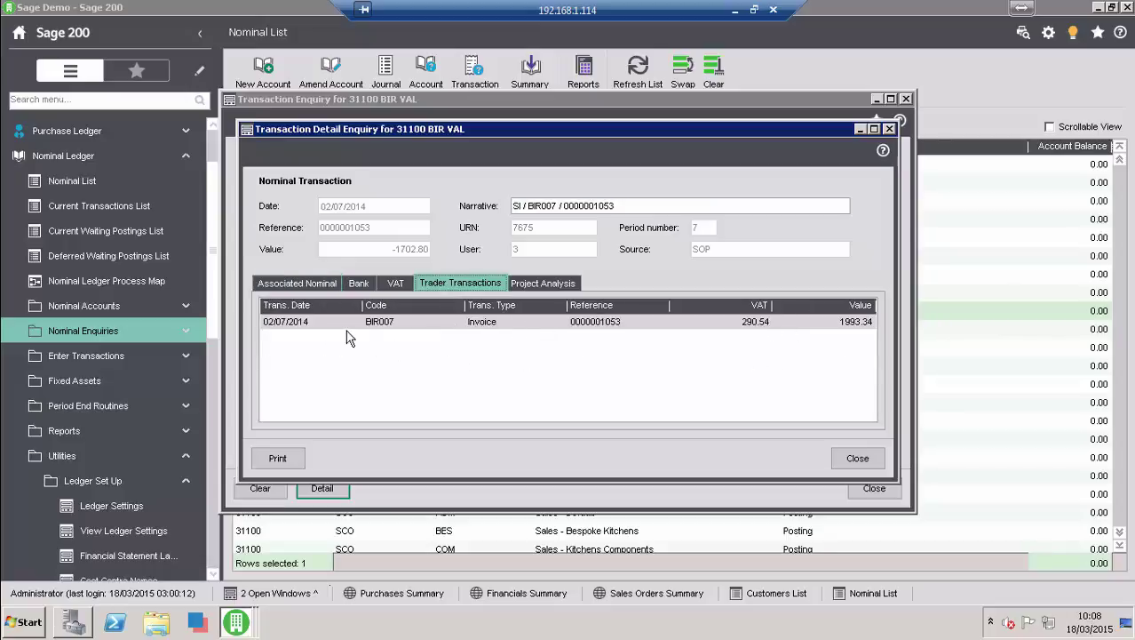
click(396, 284)
click(354, 284)
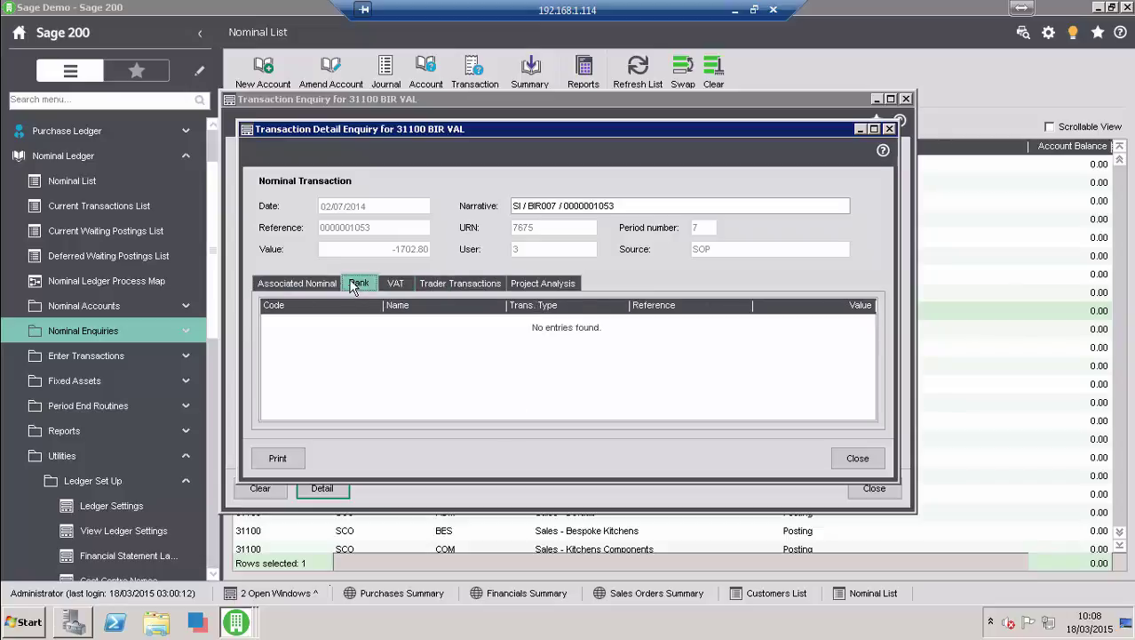
click(298, 284)
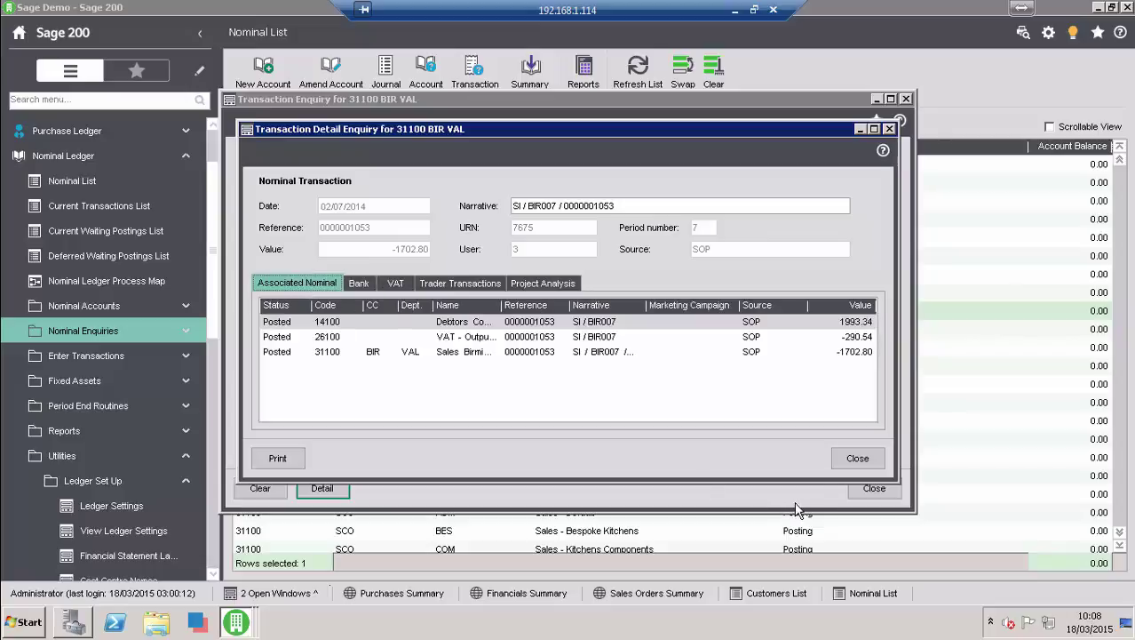
click(856, 460)
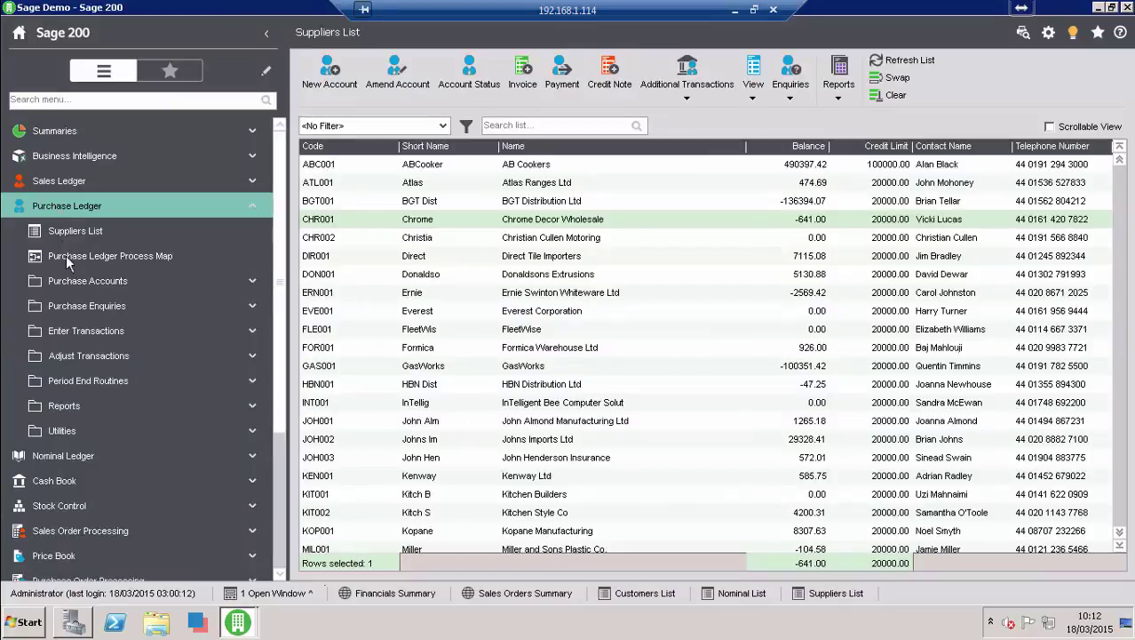
- Expand Period End Routines and open supplier CHR001 Chrome Decor Wholesale for amendment
click(85, 379)
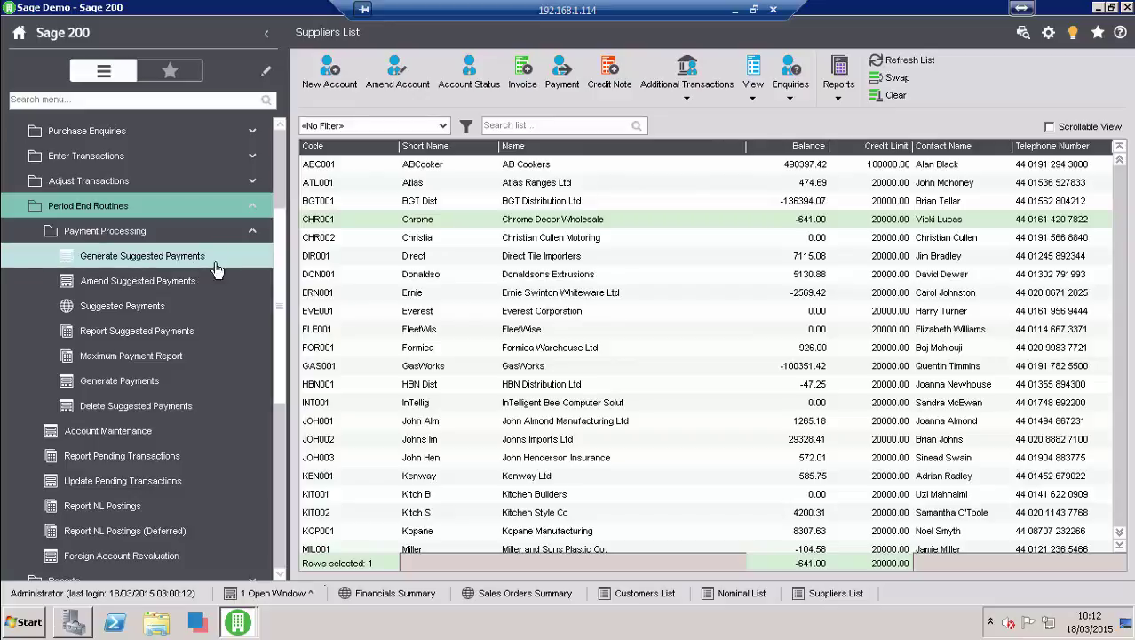
click(488, 223)
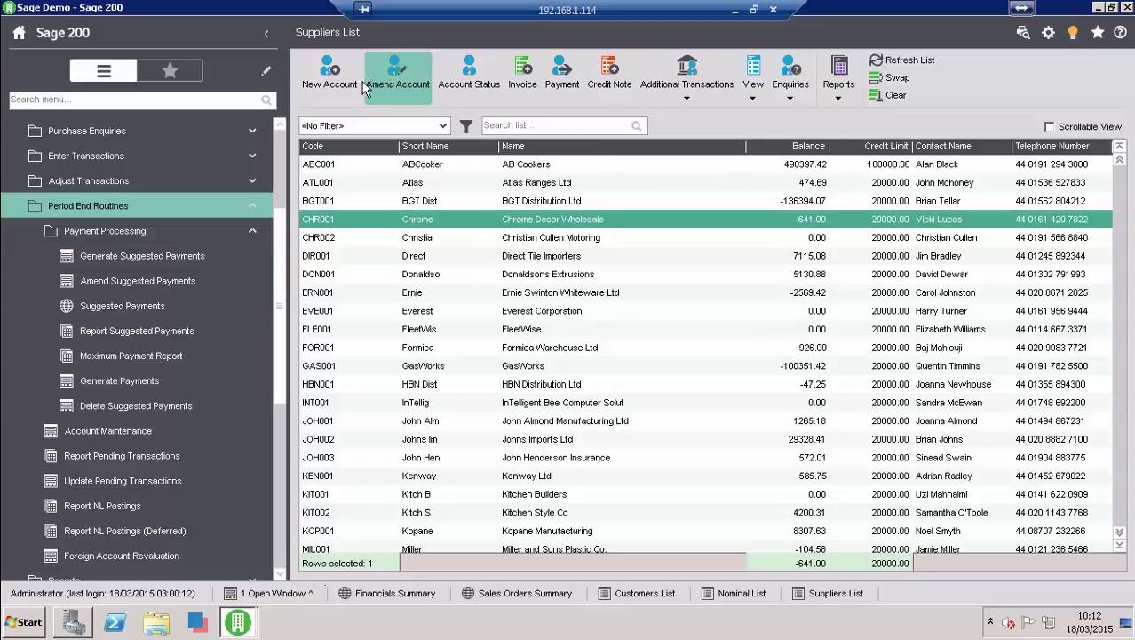
click(398, 83)
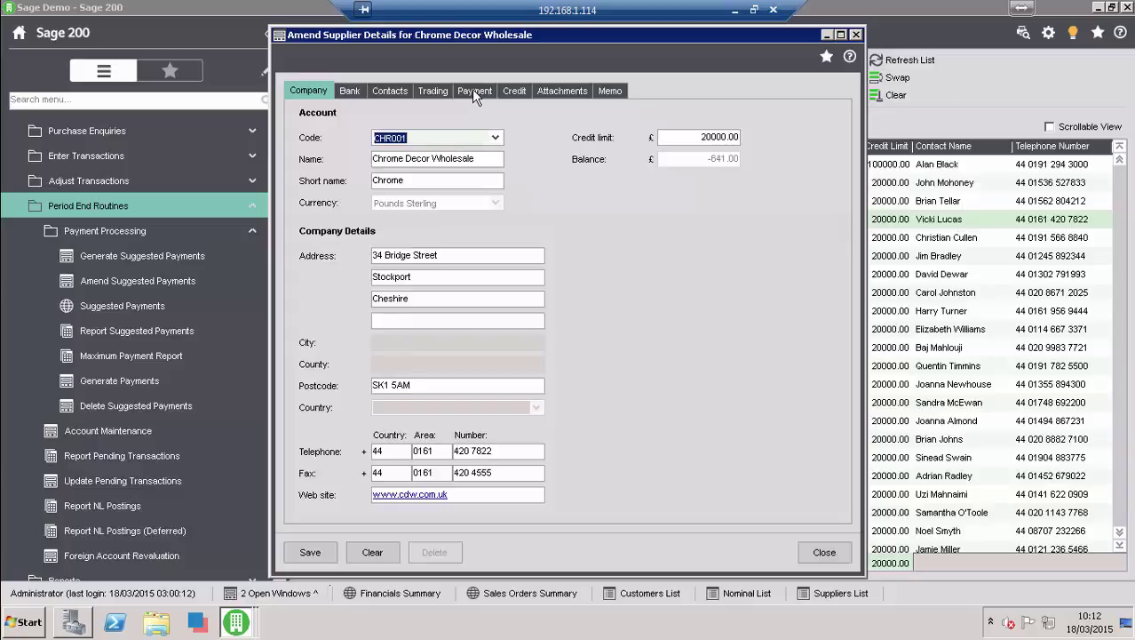
- Check Chrome Decor Wholesale's payment terms, keep payment group 1 - Paid by Cheque, and close
click(473, 92)
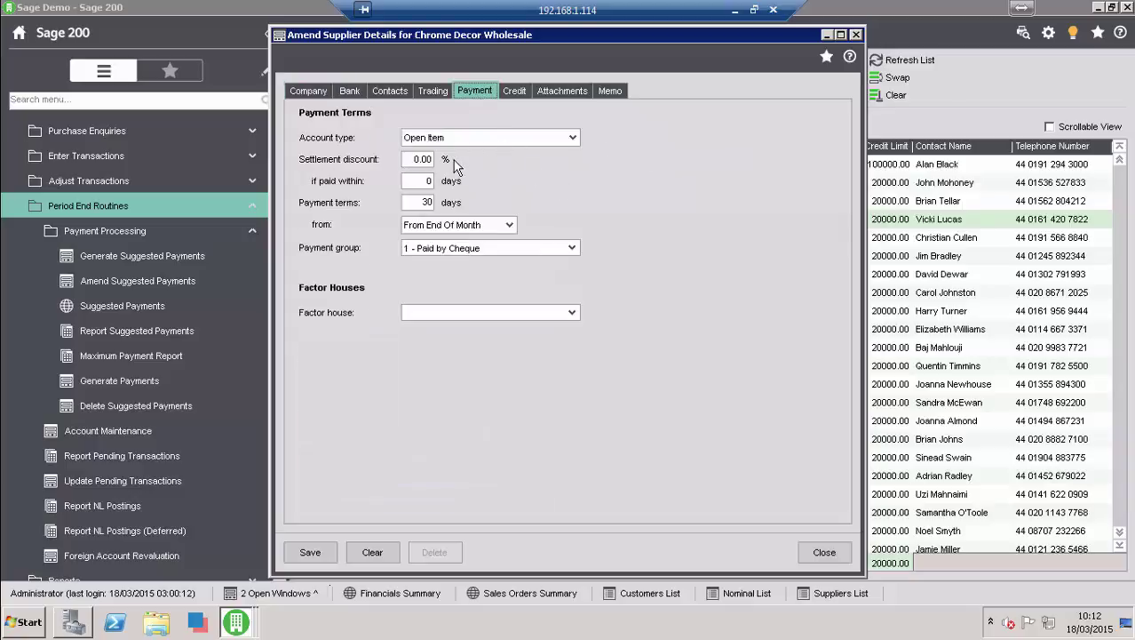
click(573, 250)
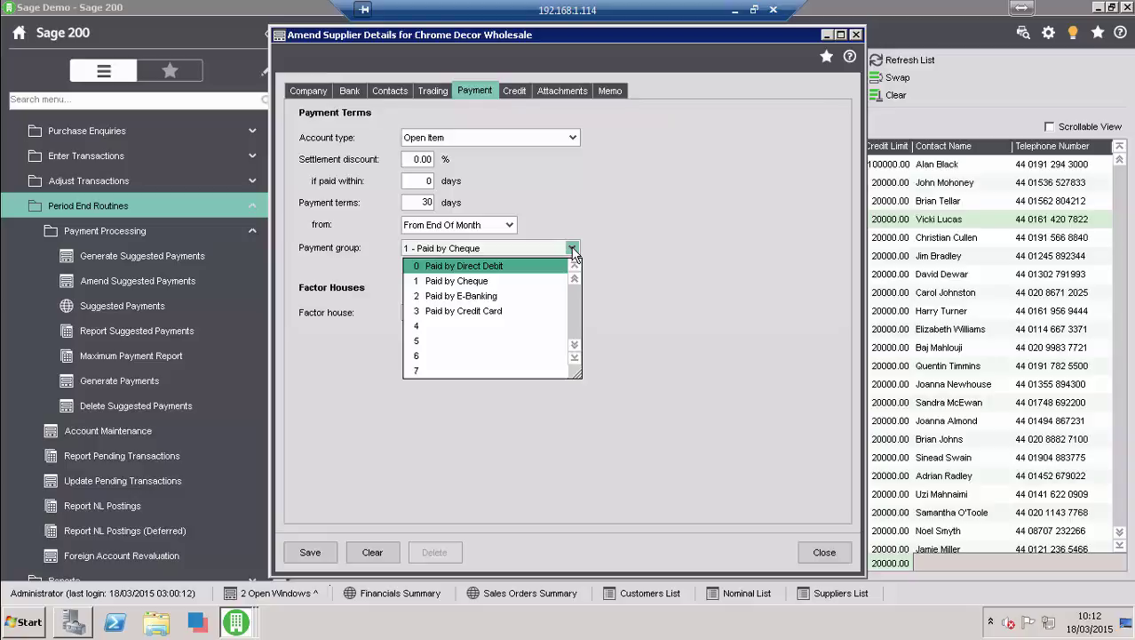
click(664, 329)
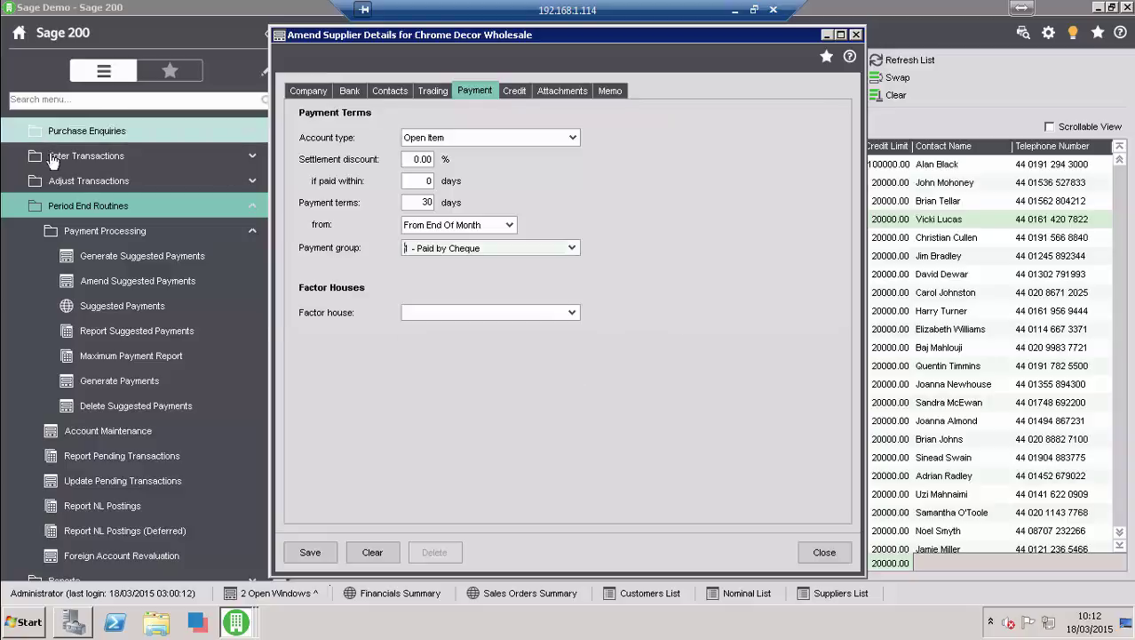
click(802, 552)
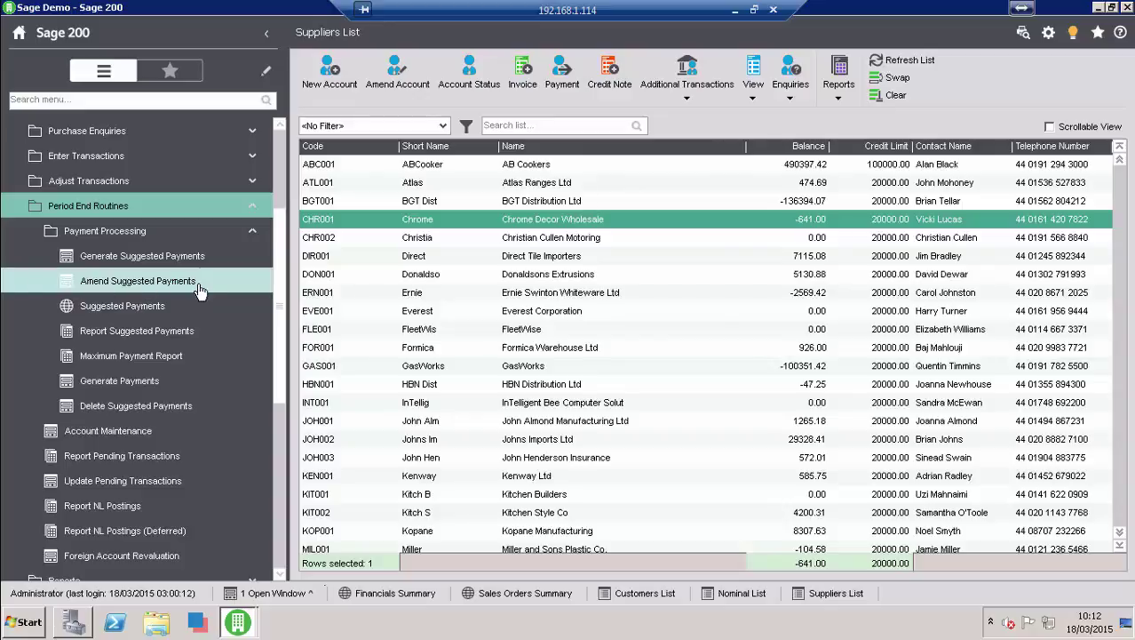
click(110, 386)
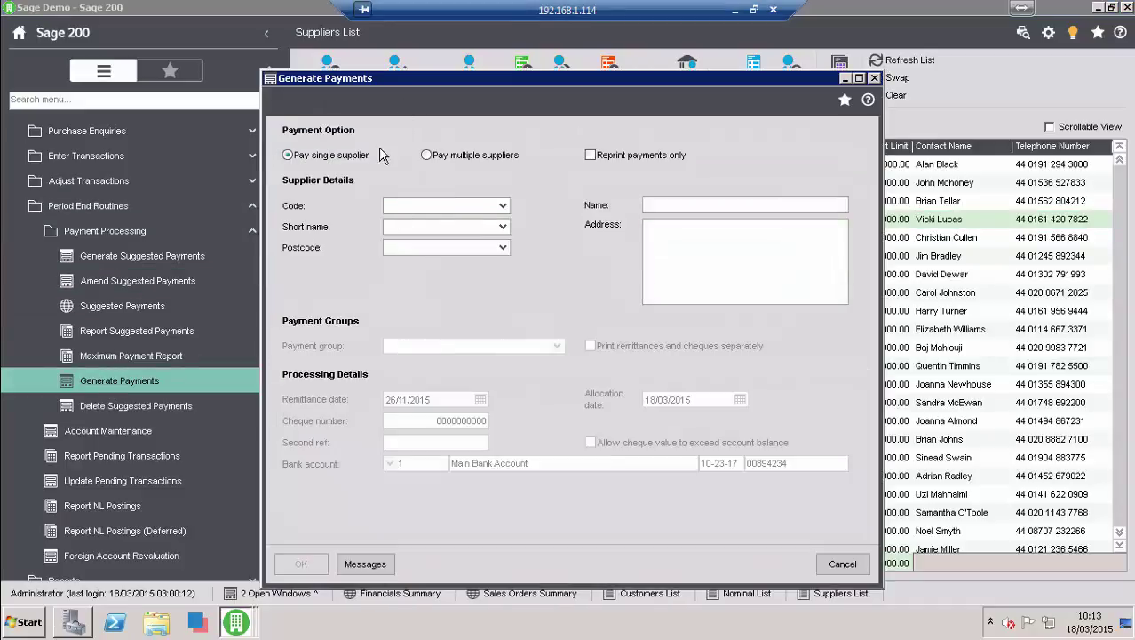
click(427, 156)
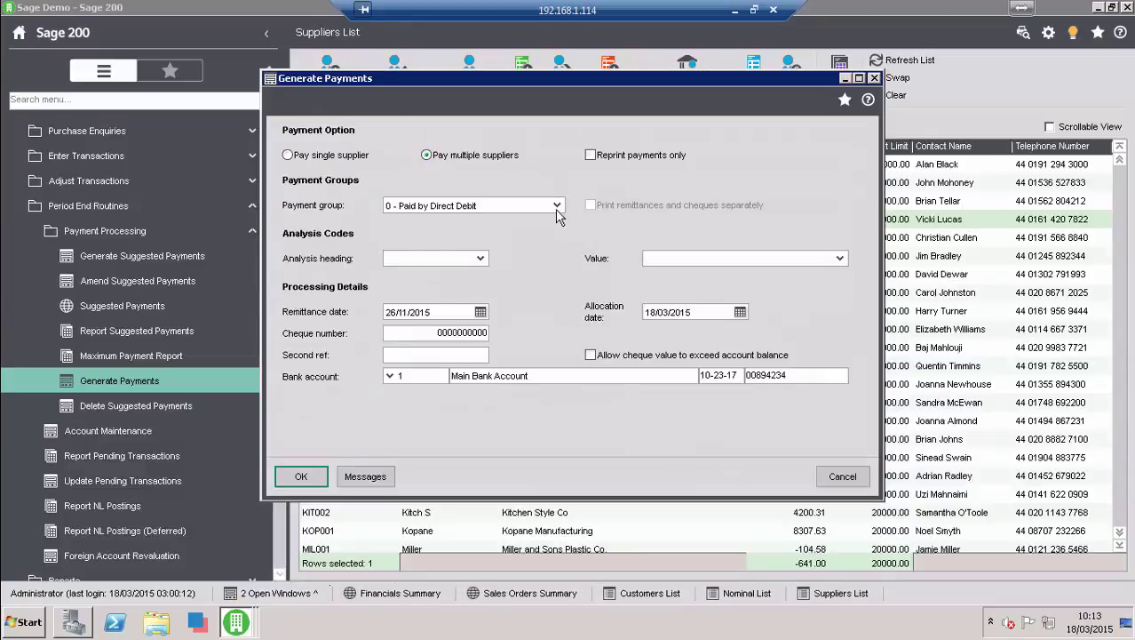
click(557, 207)
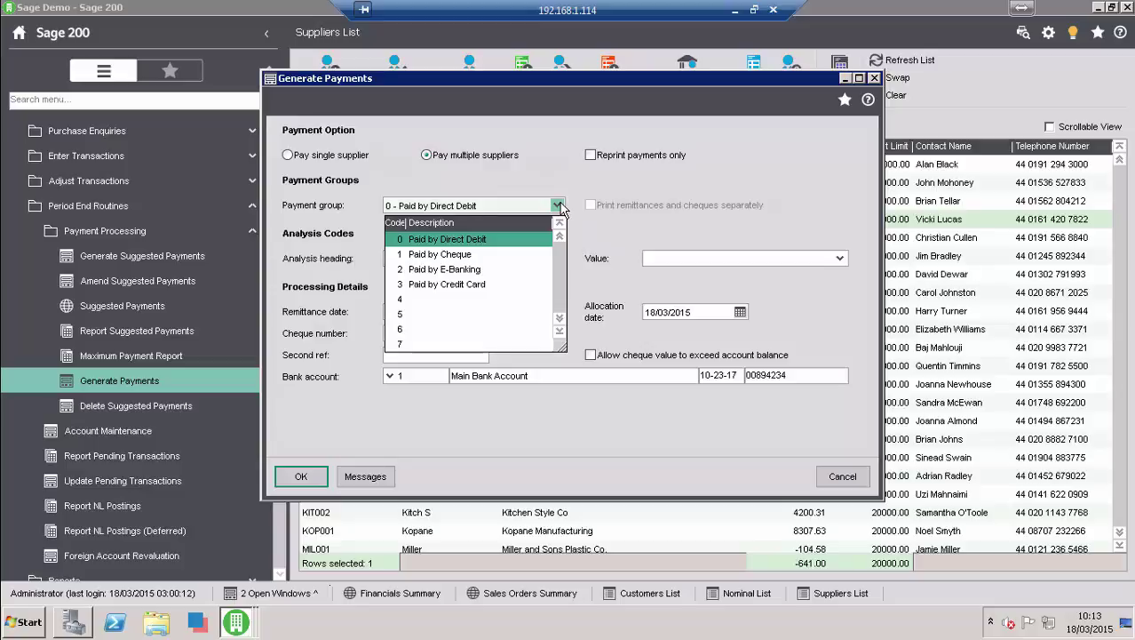
click(599, 249)
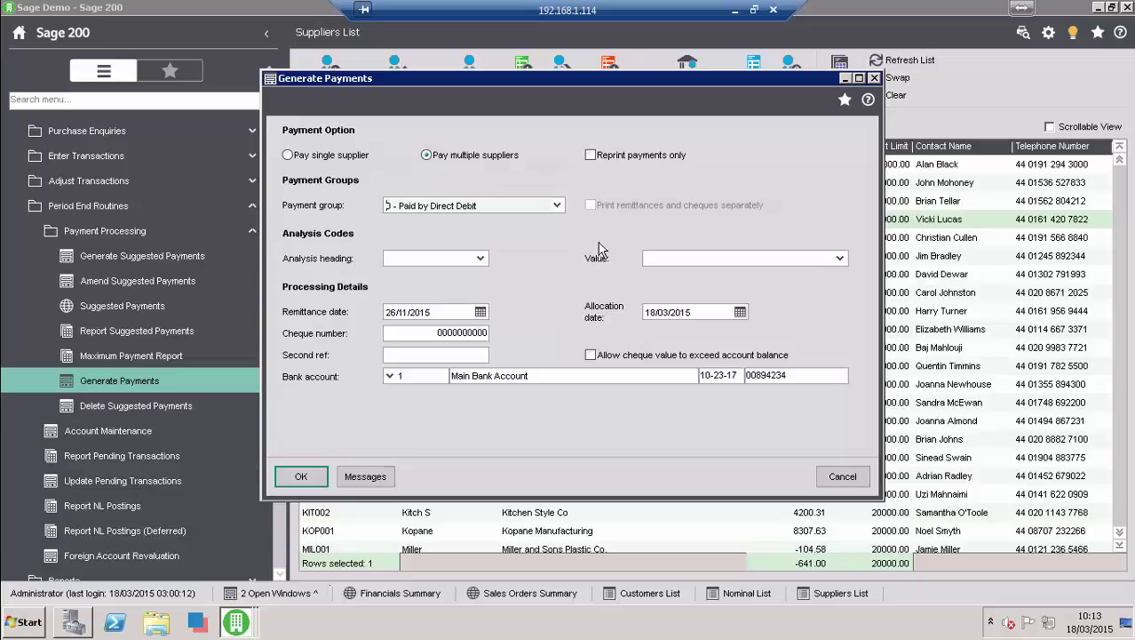
- Cancel payment generation and confirm Chrome Decor Wholesale's contact has the SendRemittanceTo role
click(822, 477)
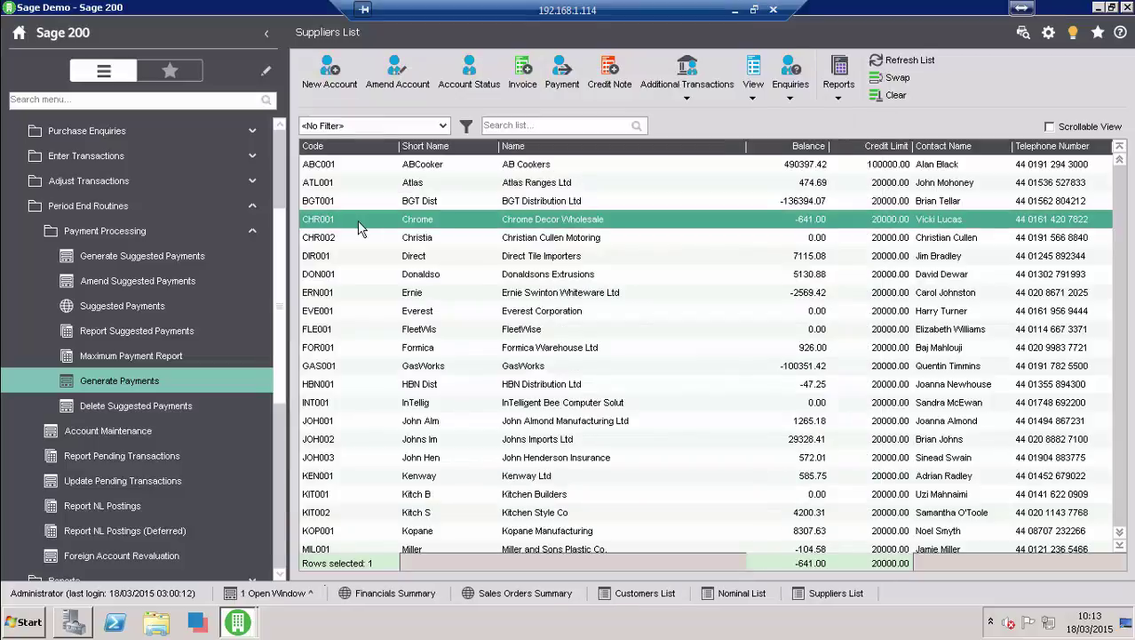
click(387, 70)
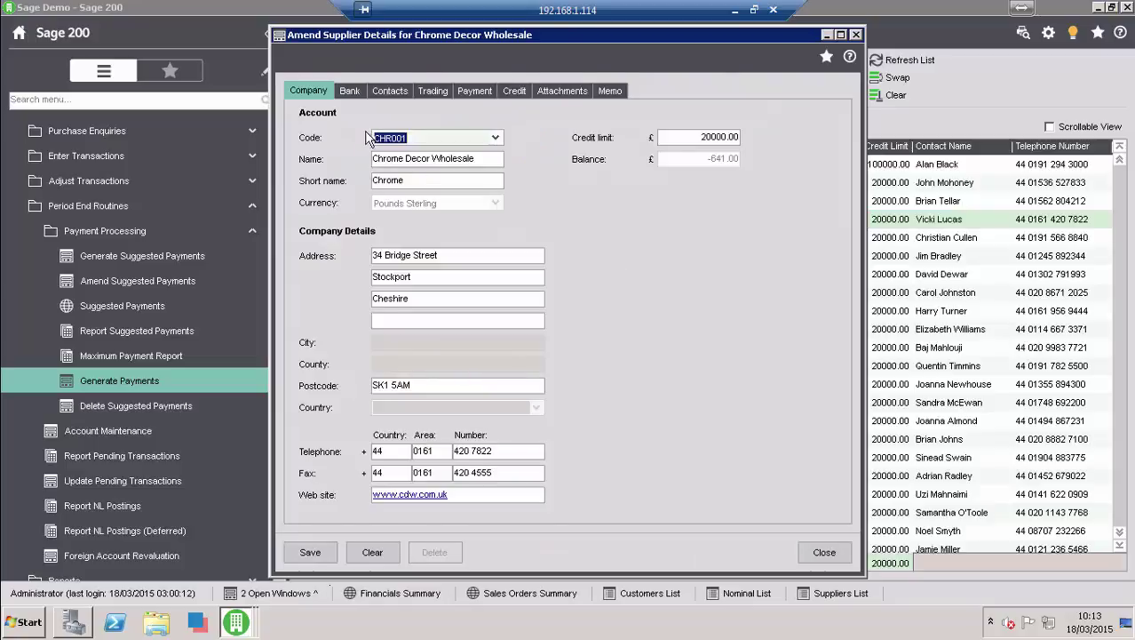
click(387, 92)
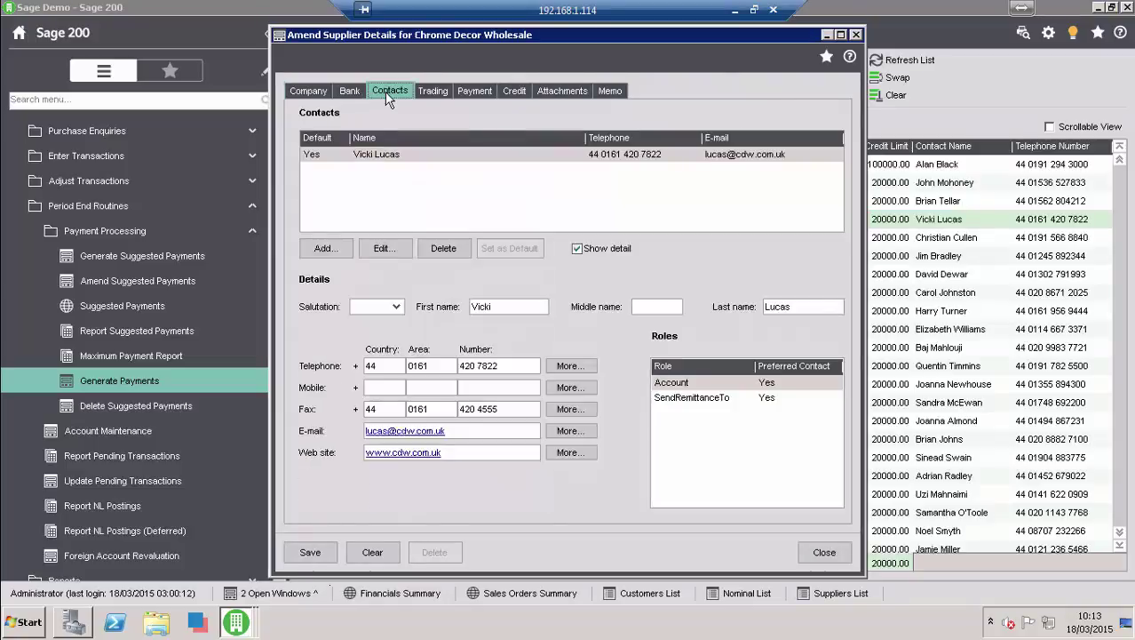
click(698, 401)
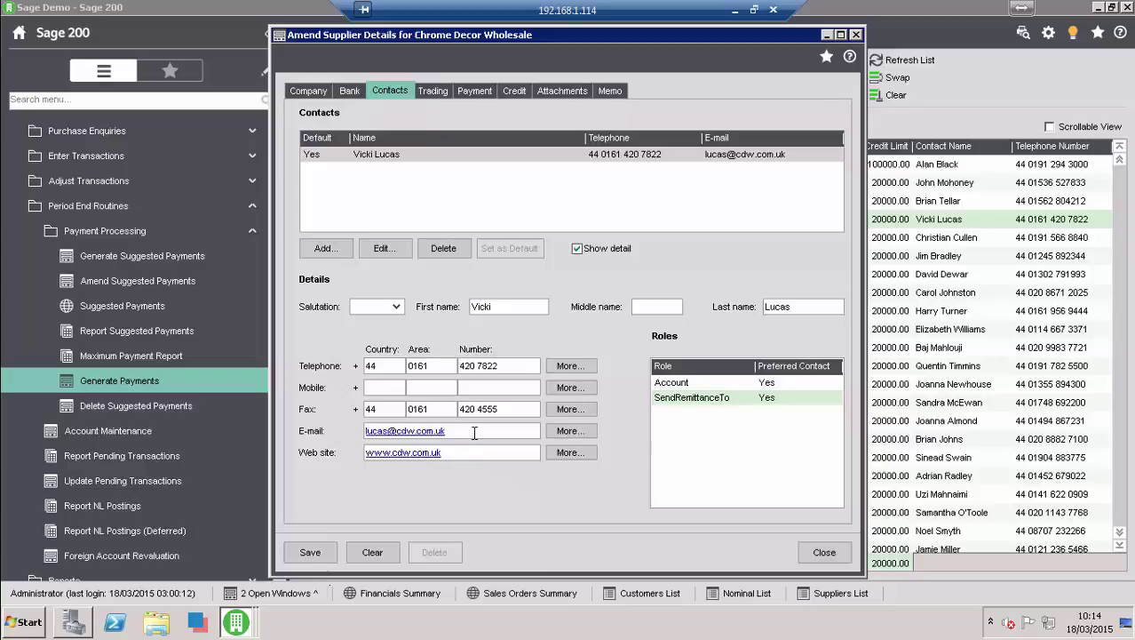
drag(475, 433, 297, 441)
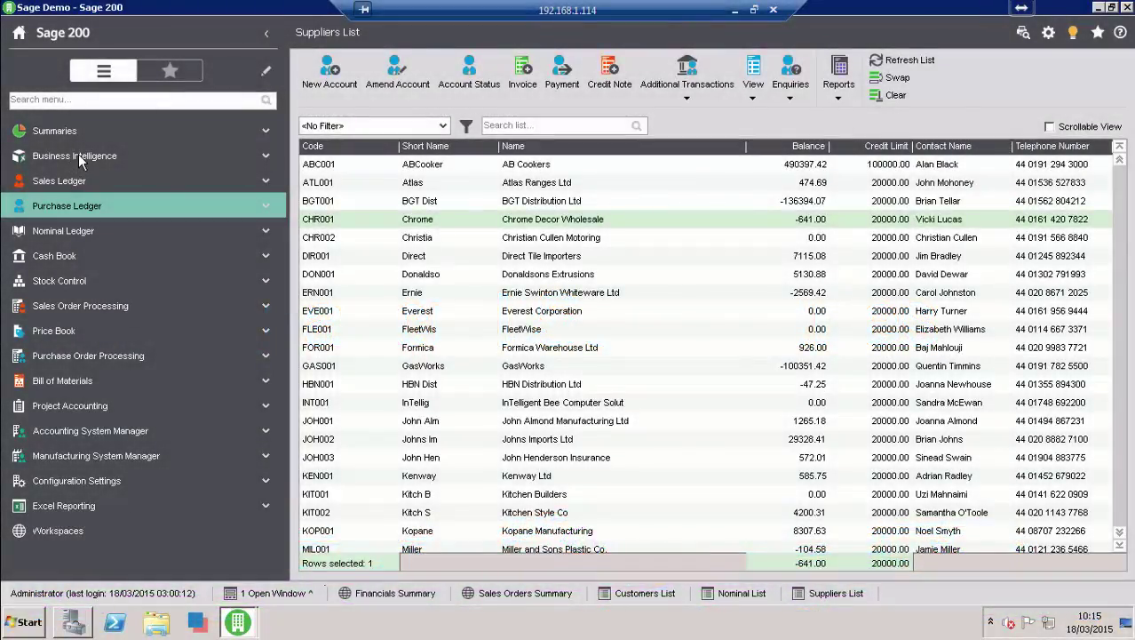
- Open the Sales Summary and scroll through turnover, debt, top and worst paying customers charts
click(49, 135)
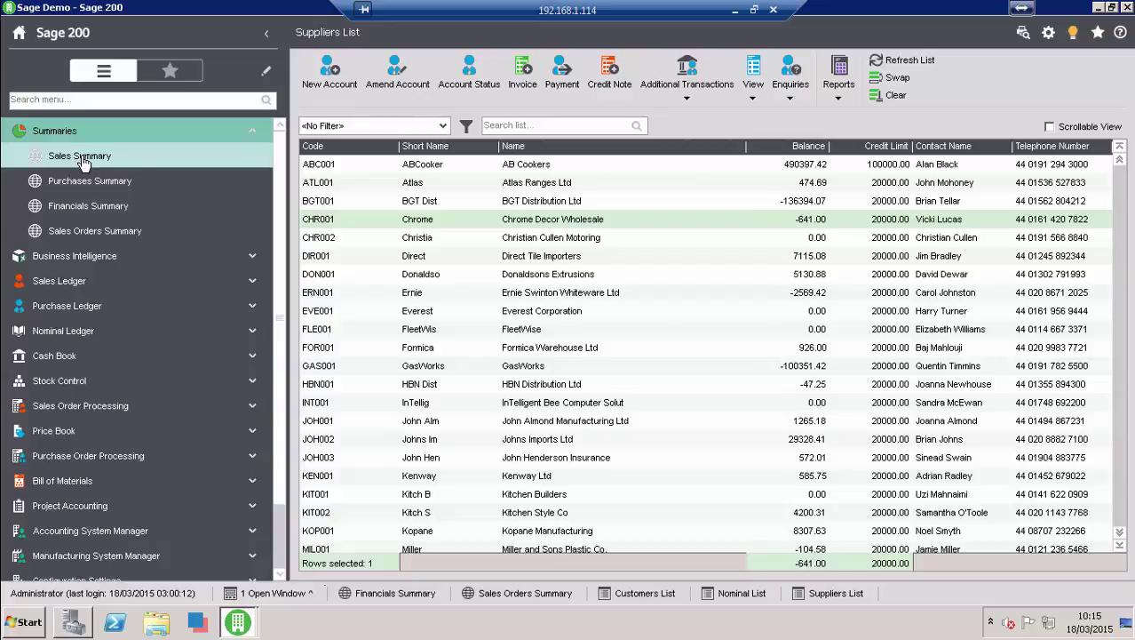
click(81, 160)
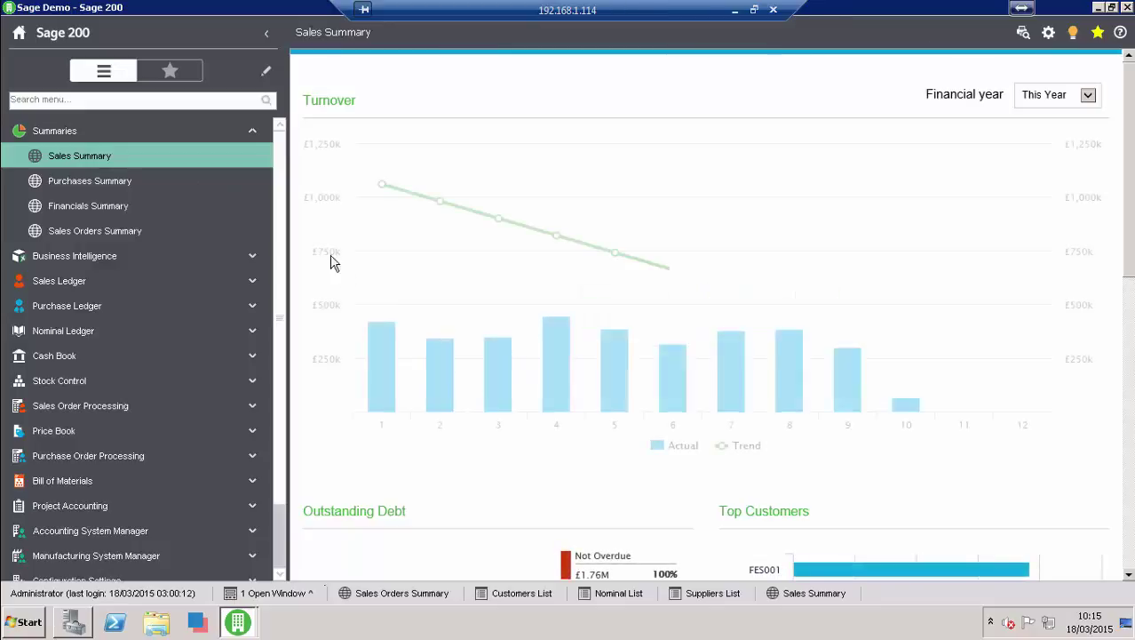
mouse_move(726, 327)
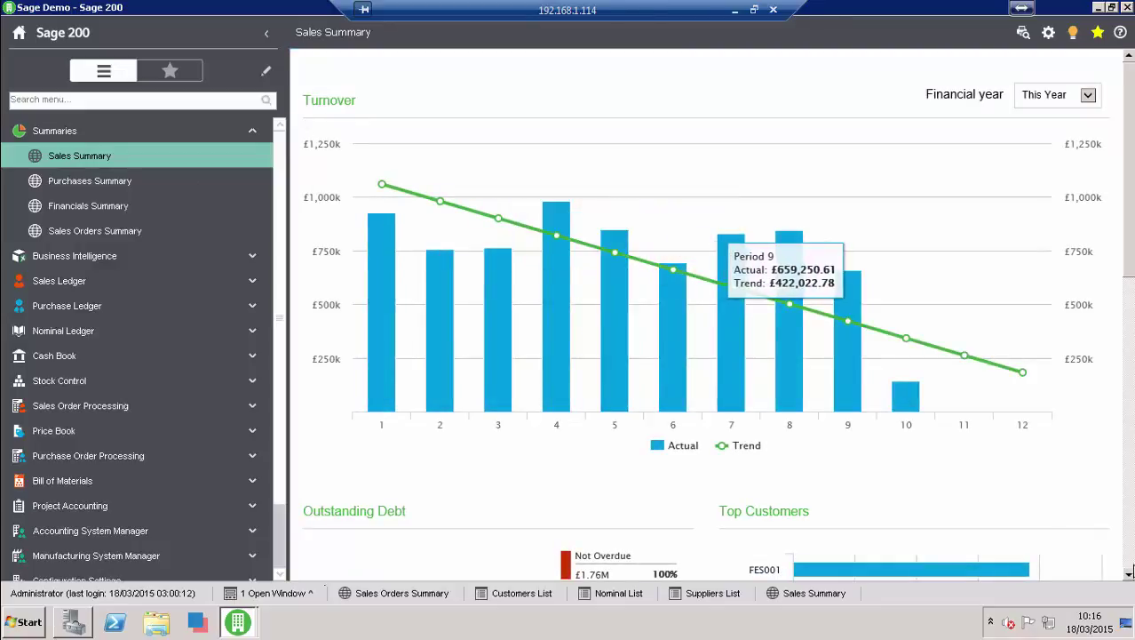
scroll(1129, 573, down, 4)
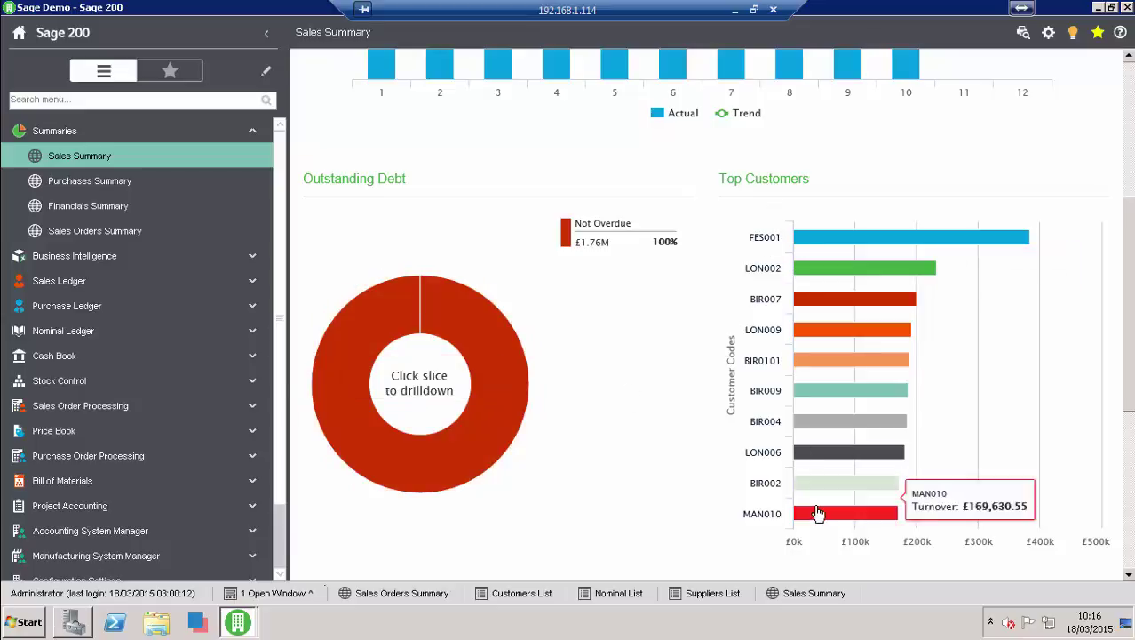
click(1129, 576)
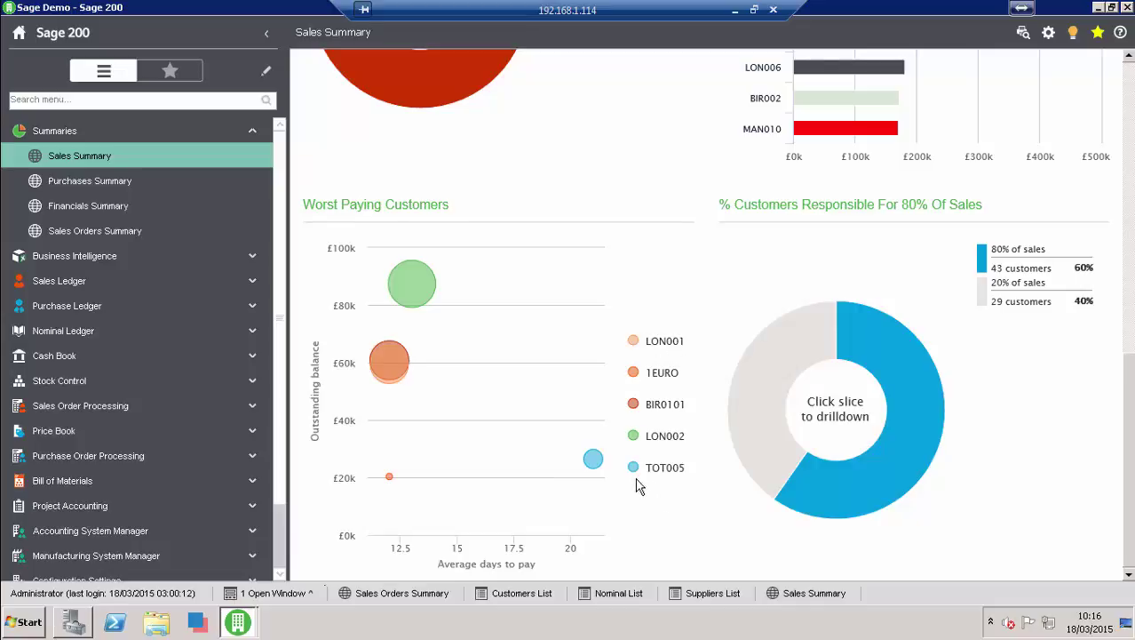
- Open the Purchases Summary and scroll down to the supplier discounts and suppliers owed charts
click(57, 182)
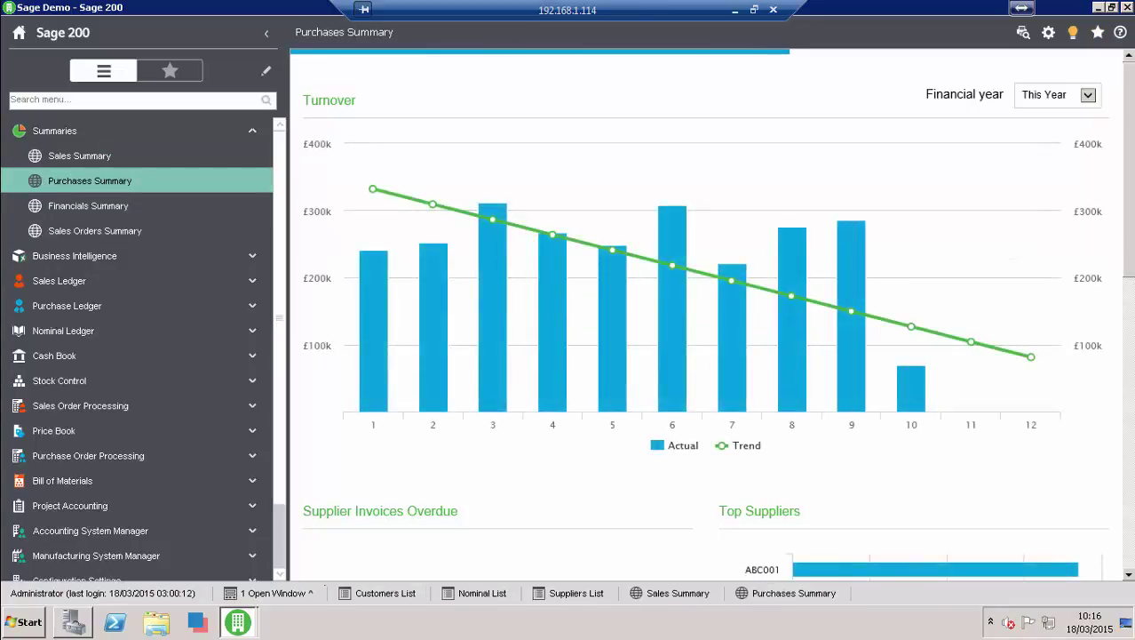
scroll(771, 289, down, 4)
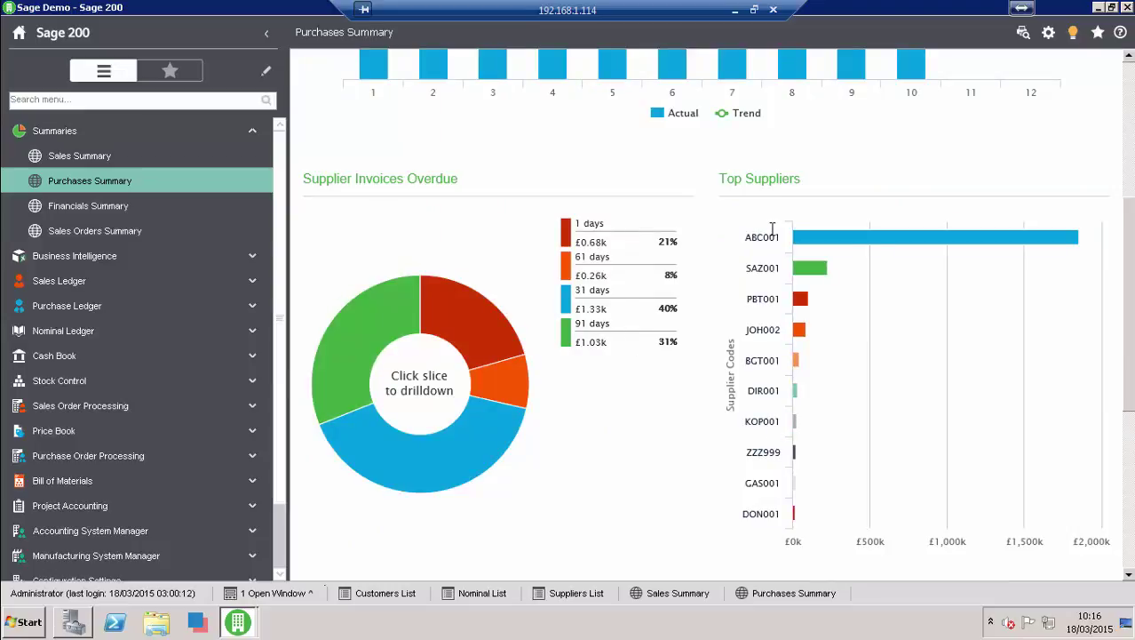
click(1131, 556)
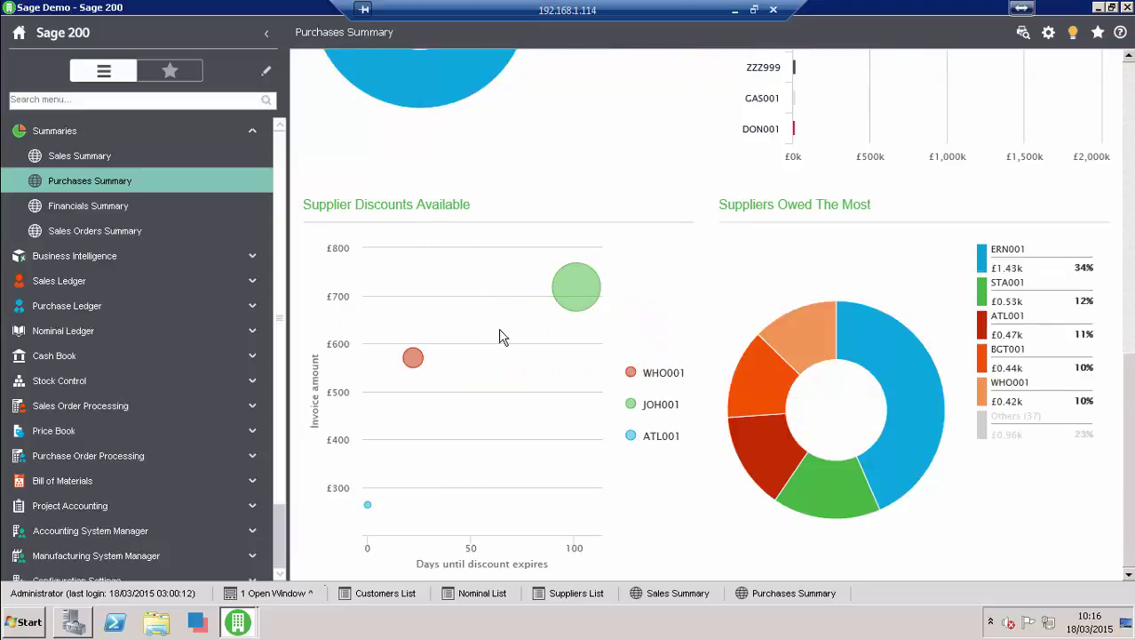
- Browse the Financials Summary's profit, VAT and Budget vs Actual charts, then open Sales Orders Summary
click(61, 210)
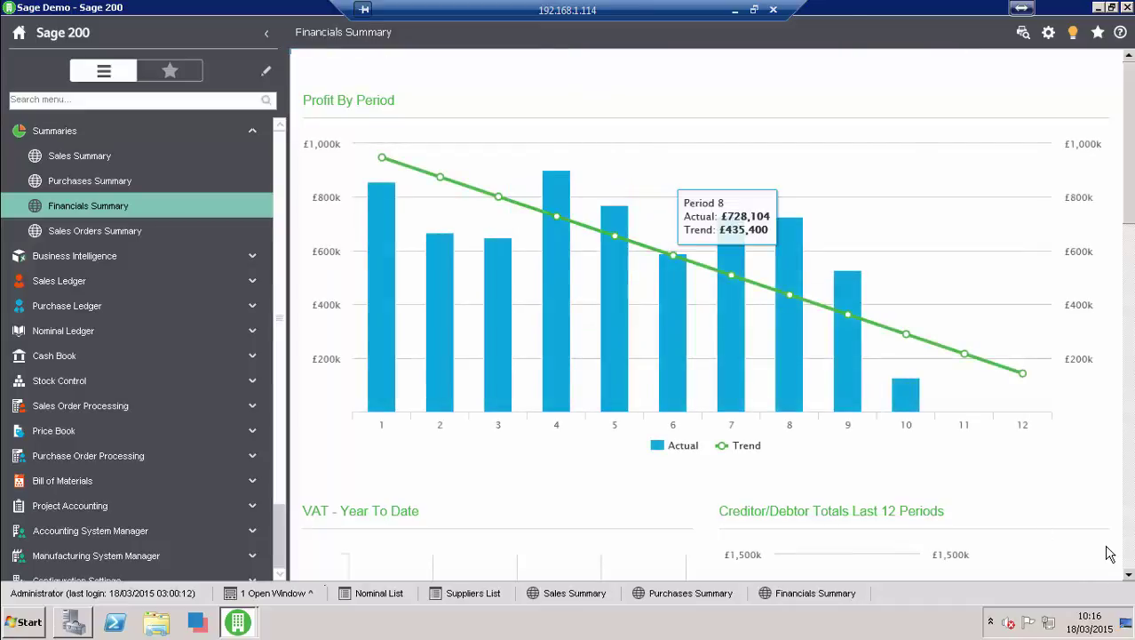
click(1130, 577)
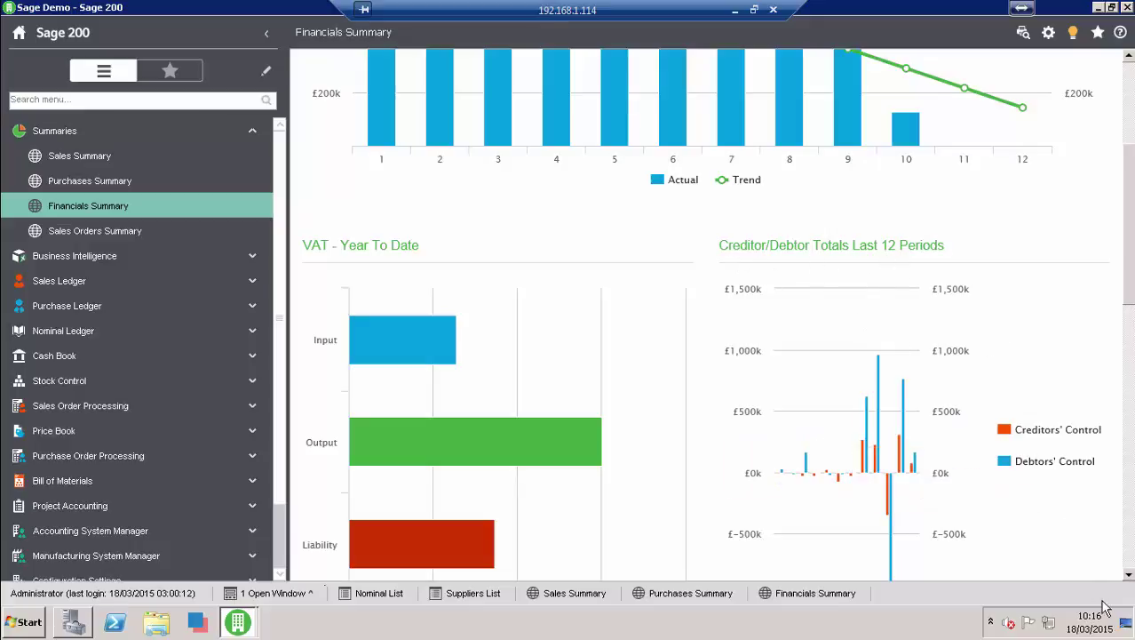
click(1130, 577)
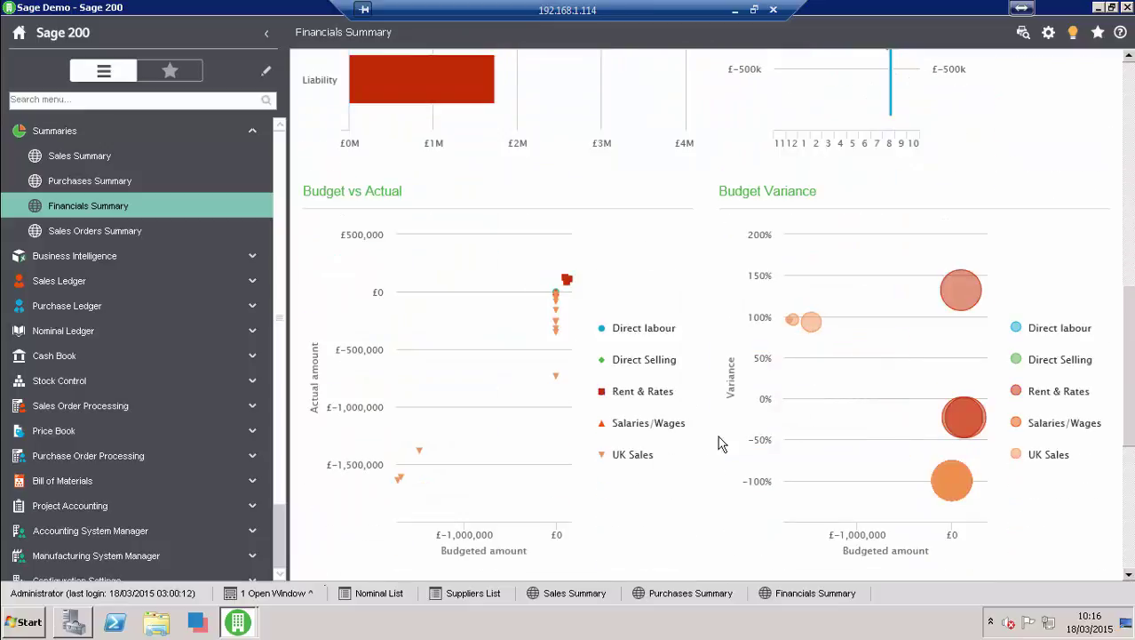
click(89, 232)
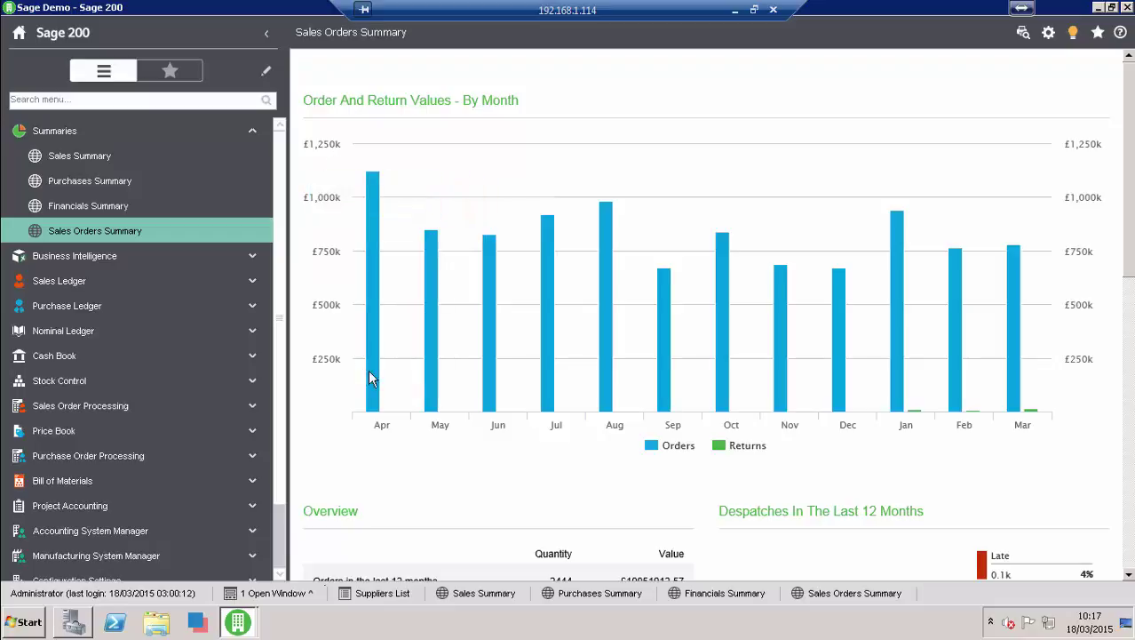
mouse_move(371, 377)
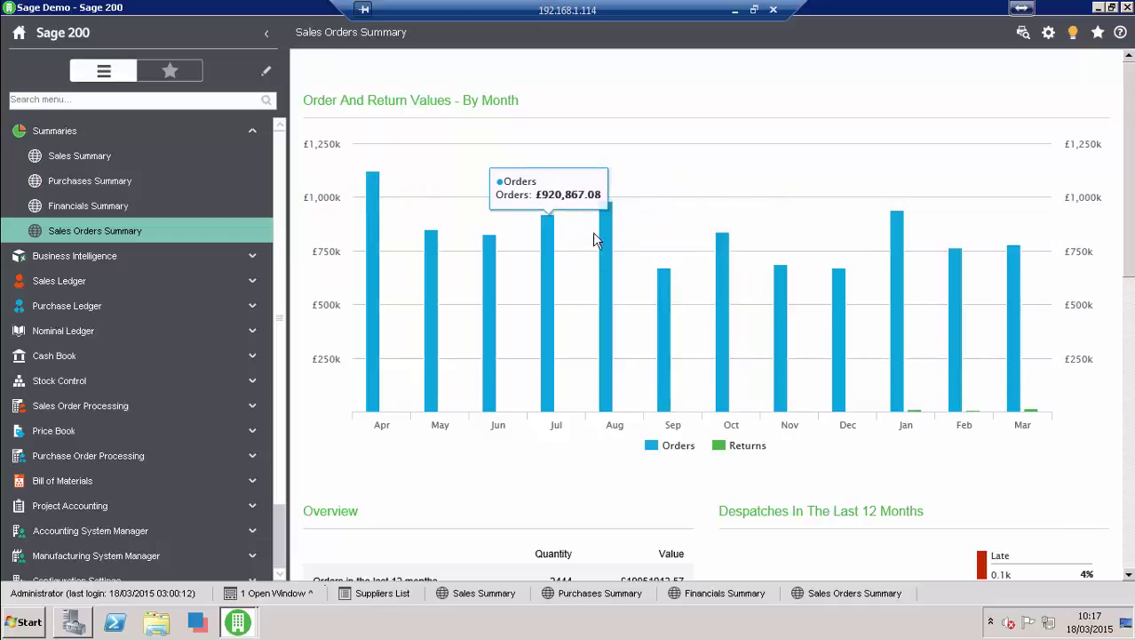
mouse_move(664, 301)
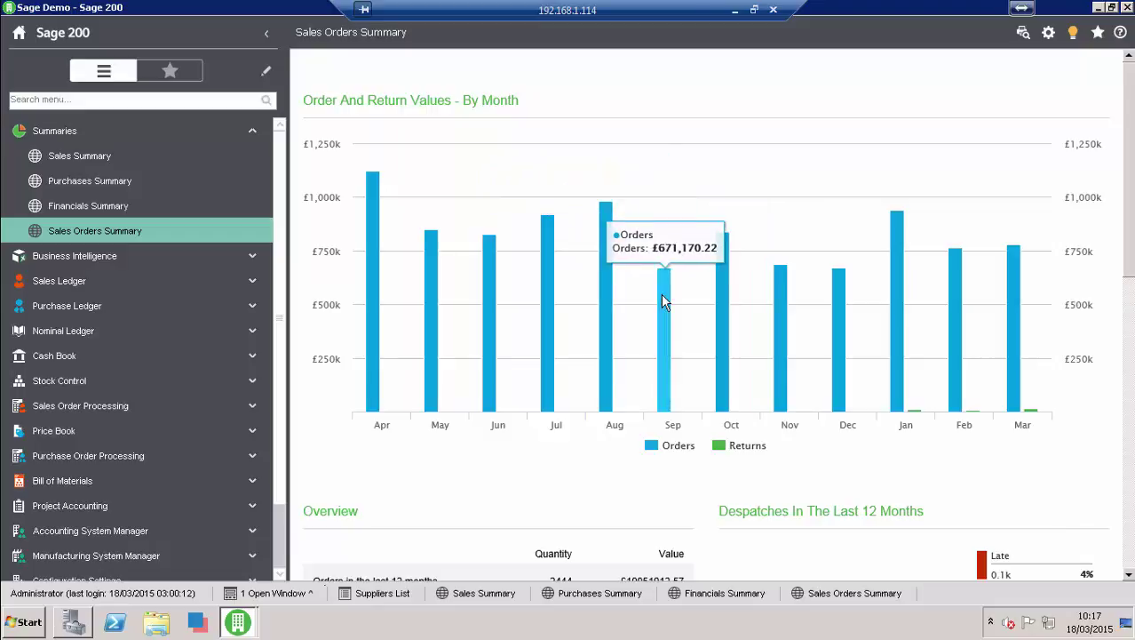
click(1128, 574)
click(1130, 577)
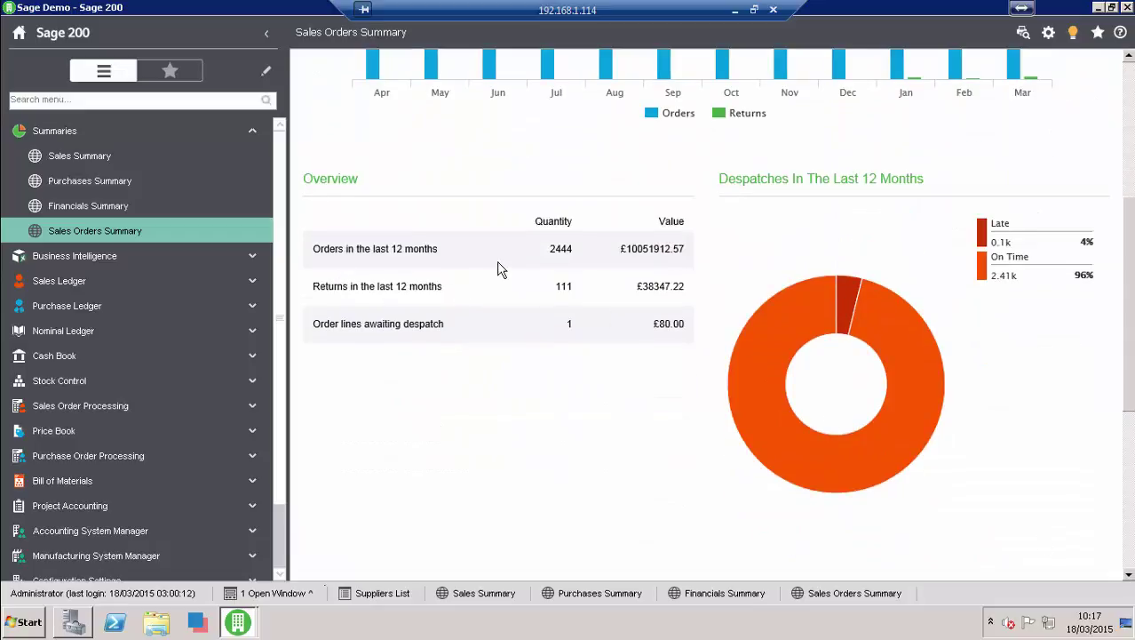
mouse_move(795, 366)
scroll(1128, 577, down, 5)
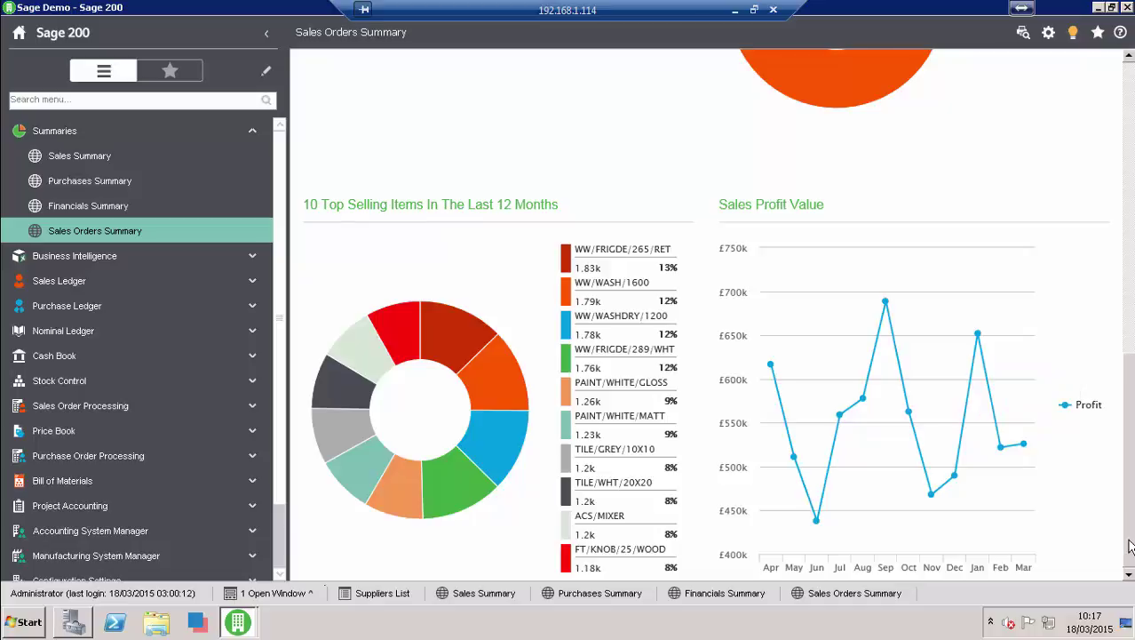
scroll(1130, 546, up, 10)
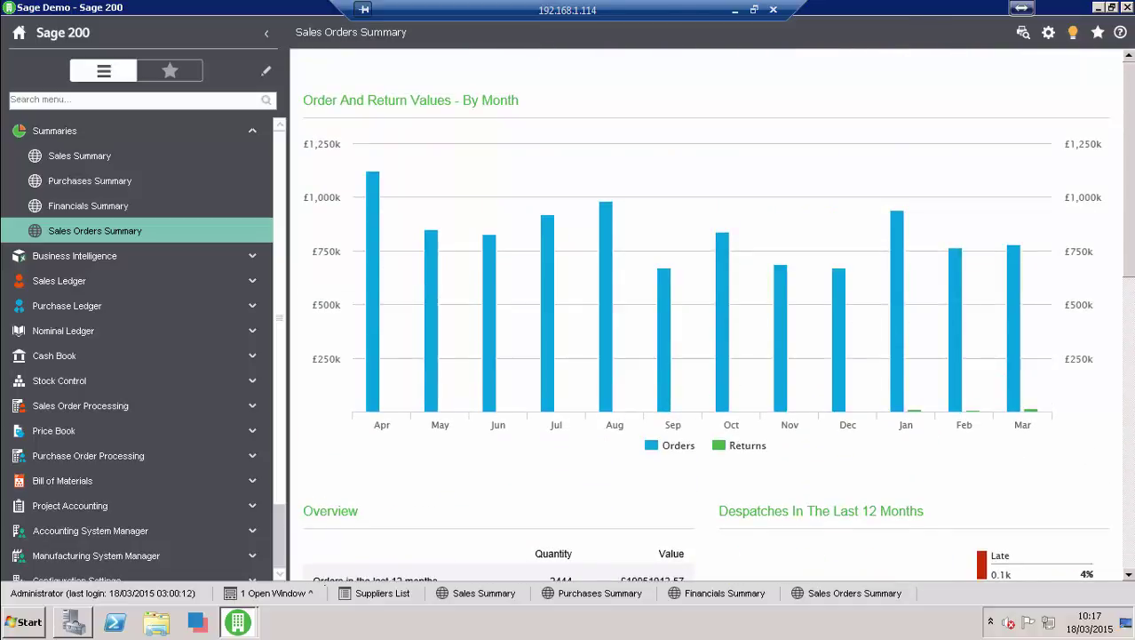